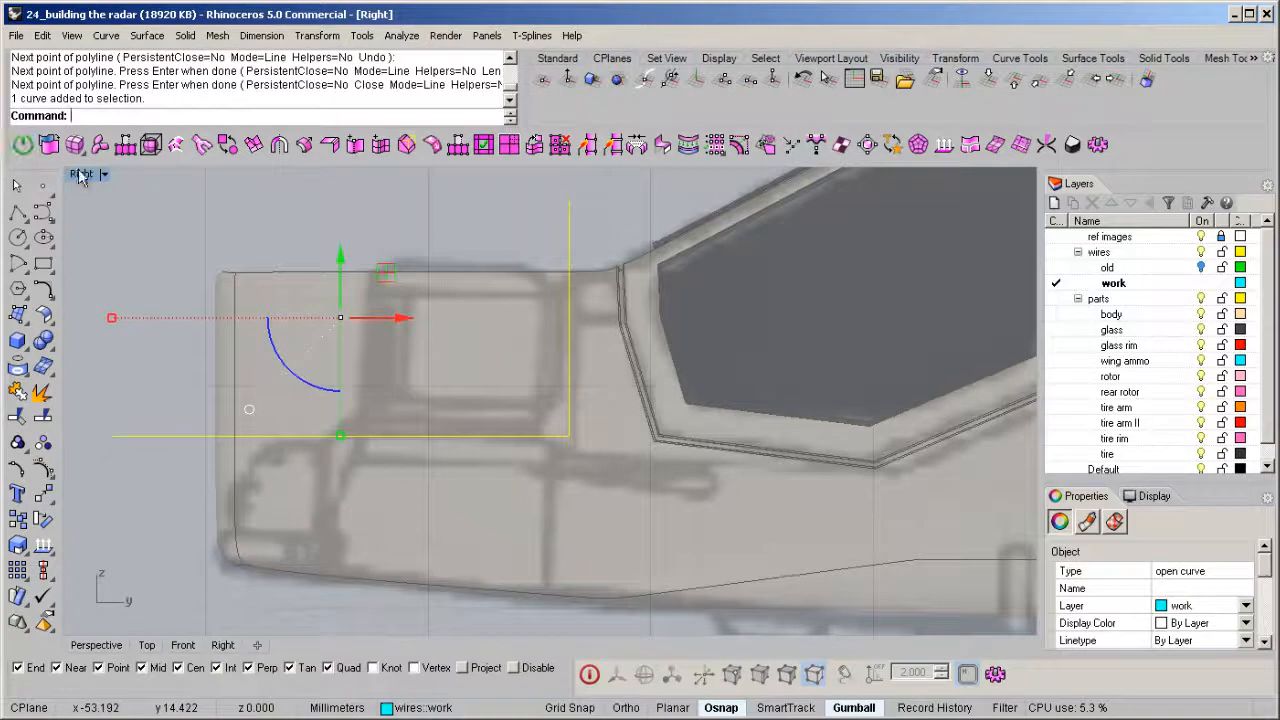
# Extrude the L-shaped polyline at the nose to both sides as a cutting surface wider than the body, then delete the source curve.
pyautogui.doubleClick(570, 180)
pyautogui.moveTo(510, 350); pyautogui.dragTo(557, 446, button='right')
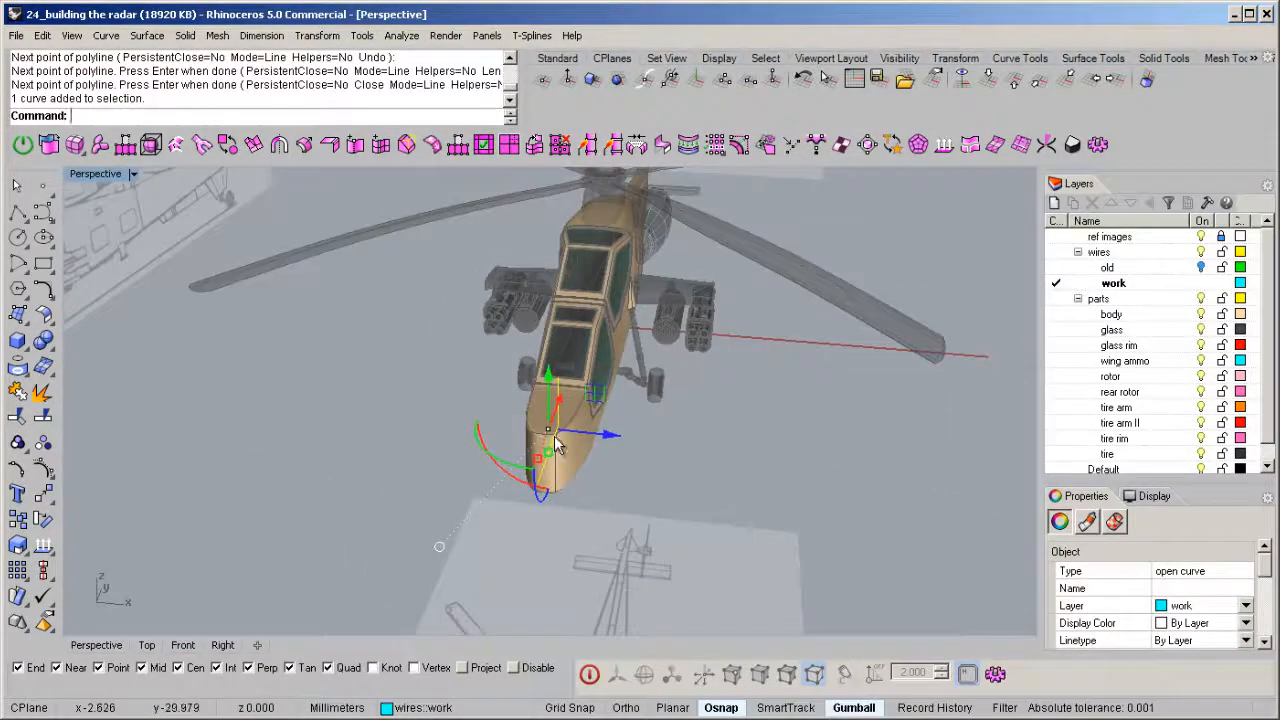
pyautogui.write('ext')
pyautogui.press('Return')
pyautogui.moveTo(713, 451); pyautogui.dragTo(495, 431, button='right')
pyautogui.click(660, 450)
pyautogui.press('Delete')
# Boolean-split the helicopter body with the L-shaped extruded surface at the nose.
pyautogui.click(487, 420)
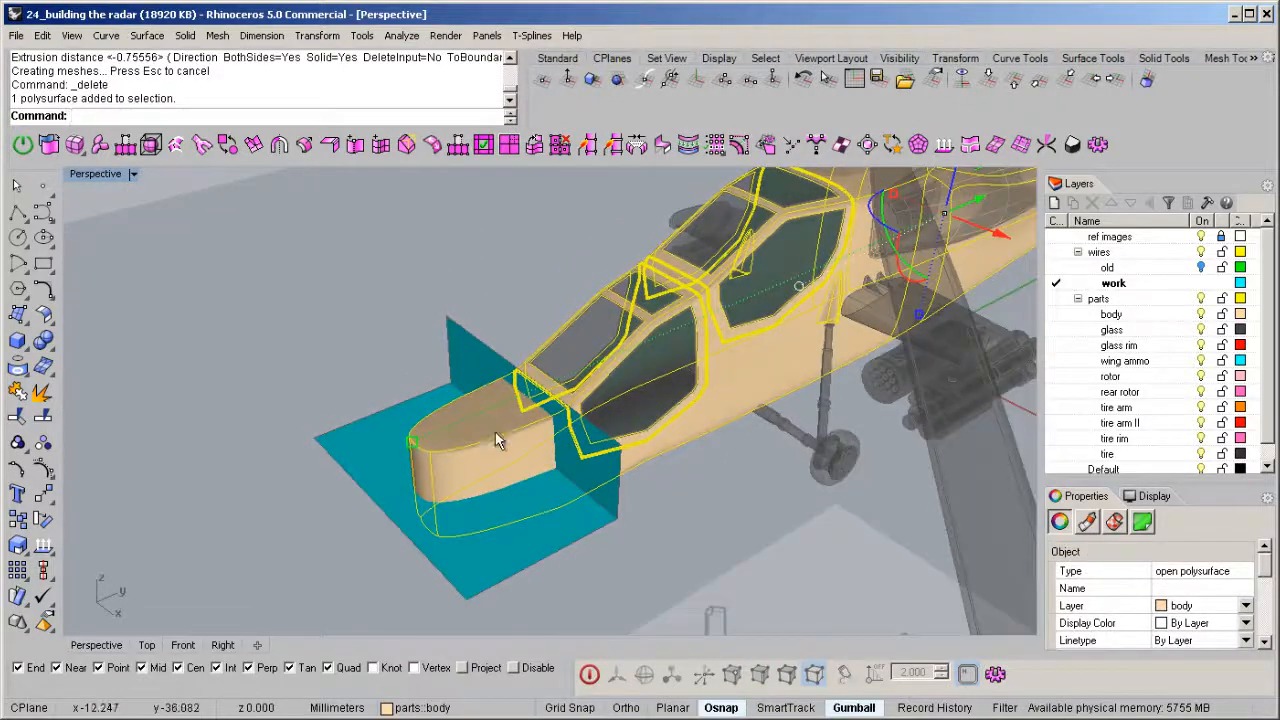
pyautogui.hotkey('ctrl', 'b')
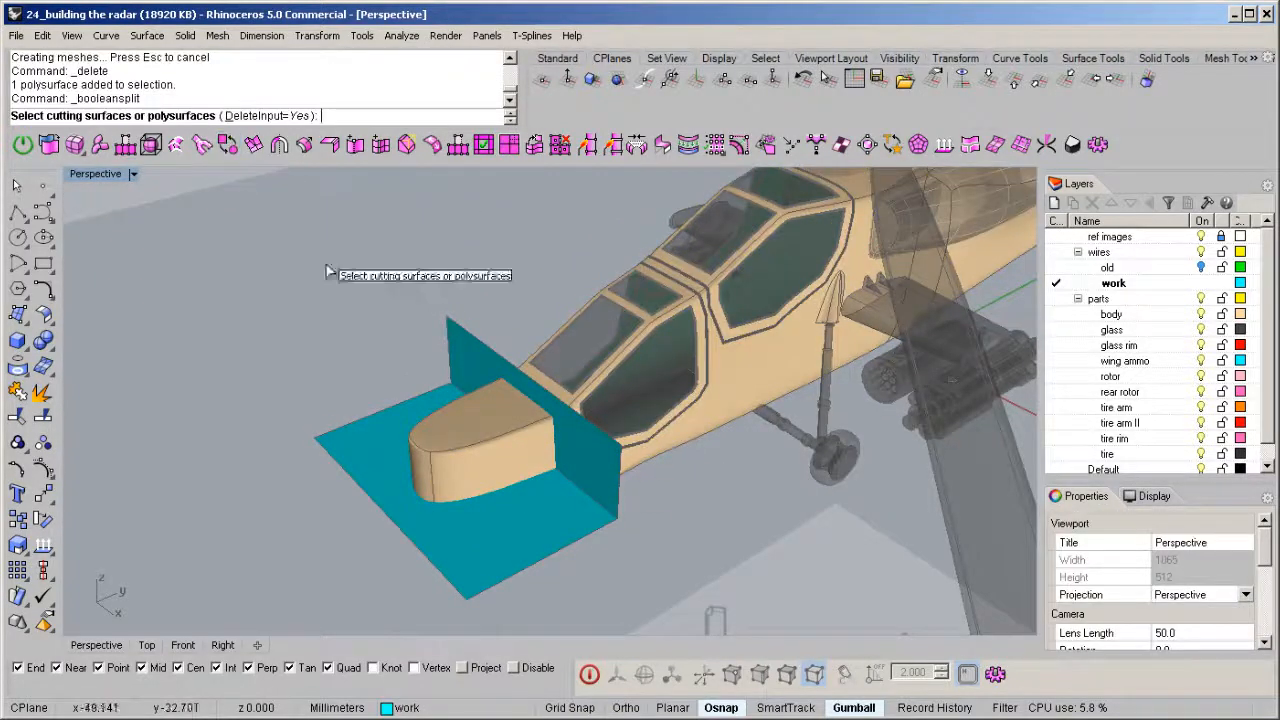
pyautogui.click(468, 355)
pyautogui.moveTo(457, 366); pyautogui.dragTo(544, 378, button='right')
pyautogui.press('Return')
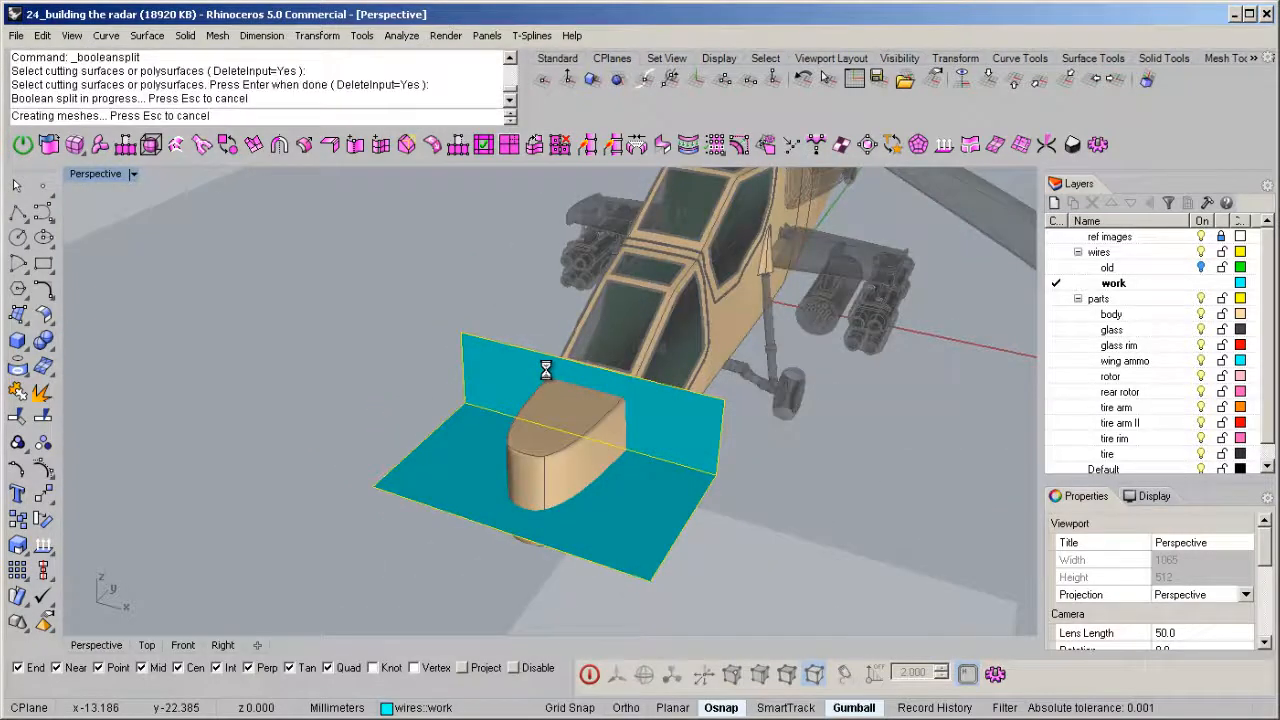
# Delete the L-shaped cutting surface and the cut-off upper block of the nose.
pyautogui.click(479, 354)
pyautogui.press('Delete')
pyautogui.moveTo(613, 418); pyautogui.dragTo(279, 312, button='right')
pyautogui.click(490, 432)
pyautogui.press('Delete')
# Draw a rectangle of about 4.42 by 3.96 mm around the radar housing on the side reference image, resting on the nose ledge.
pyautogui.scroll(3, 584, 390)
pyautogui.doubleClick(96, 175)
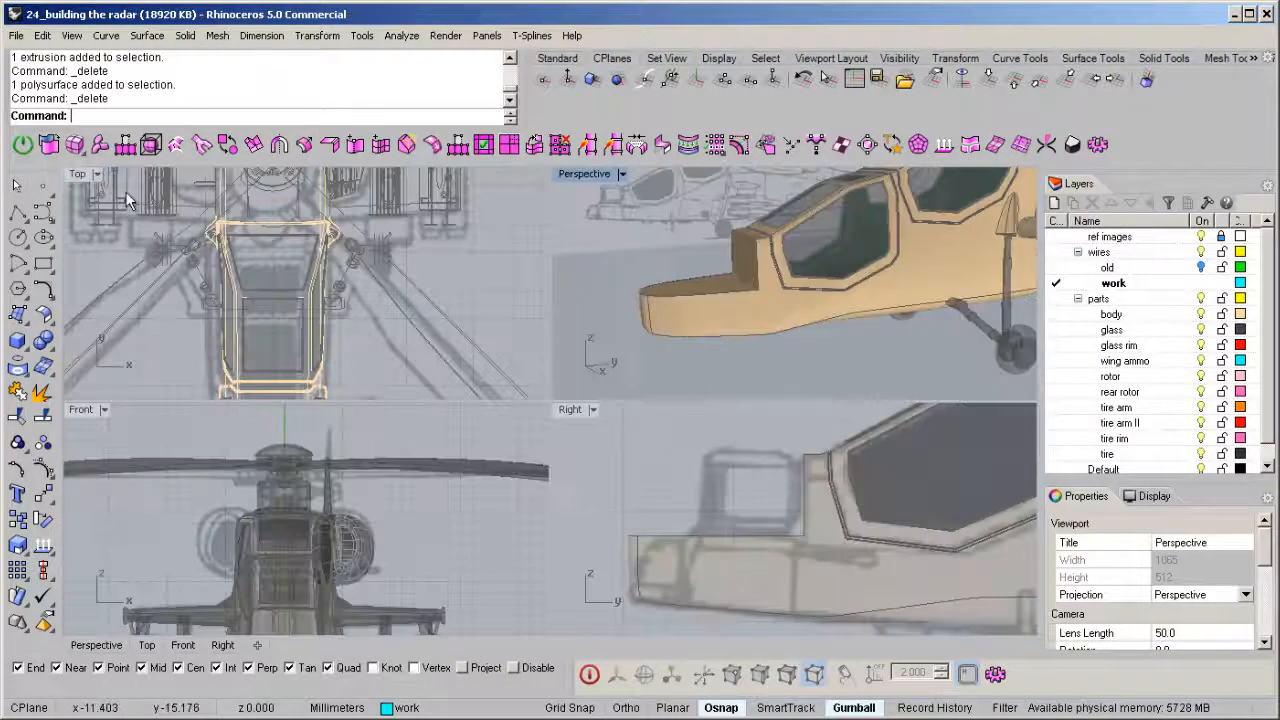
pyautogui.moveTo(741, 520); pyautogui.dragTo(706, 551, button='right')
pyautogui.doubleClick(569, 411)
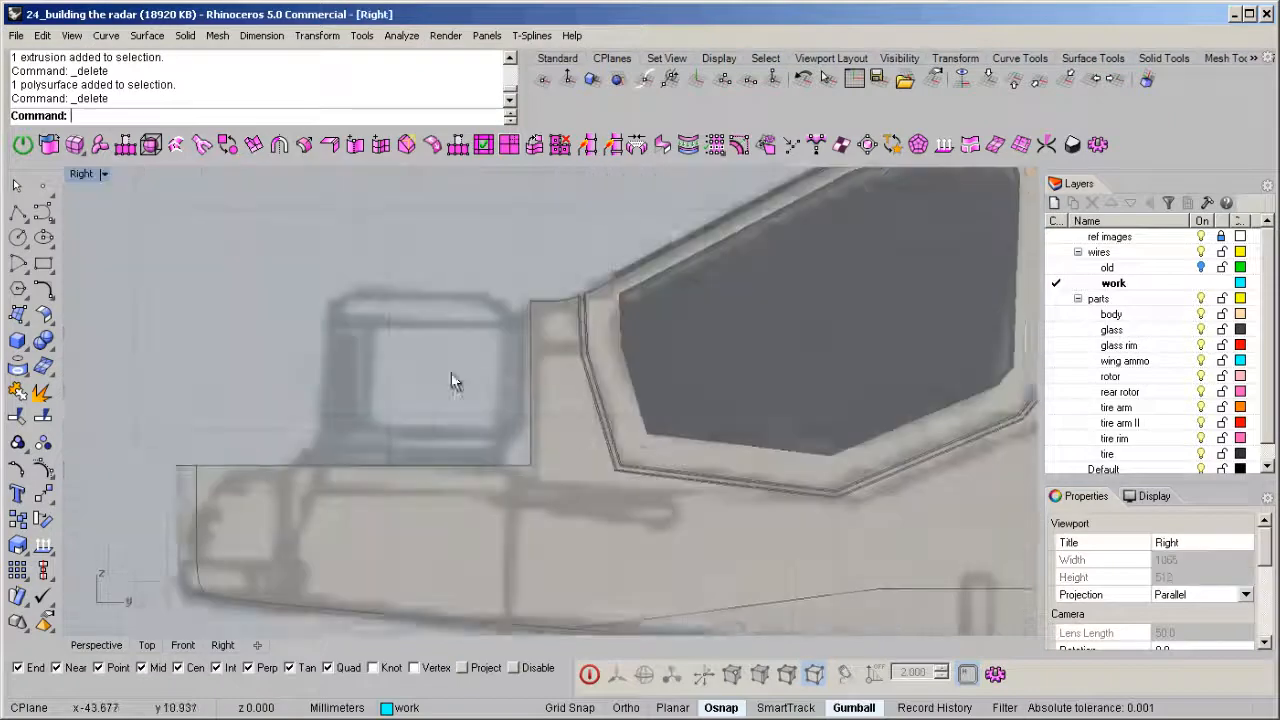
pyautogui.moveTo(486, 386); pyautogui.dragTo(418, 404, button='right')
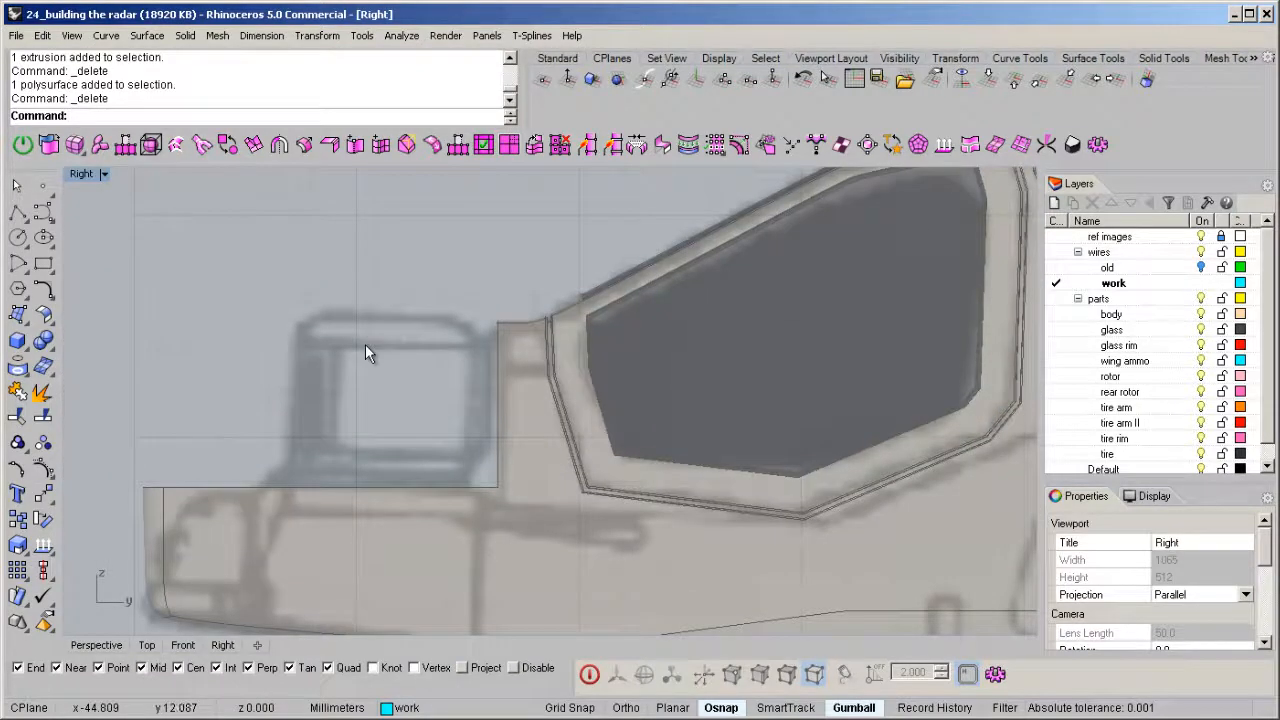
pyautogui.scroll(3, 360, 335)
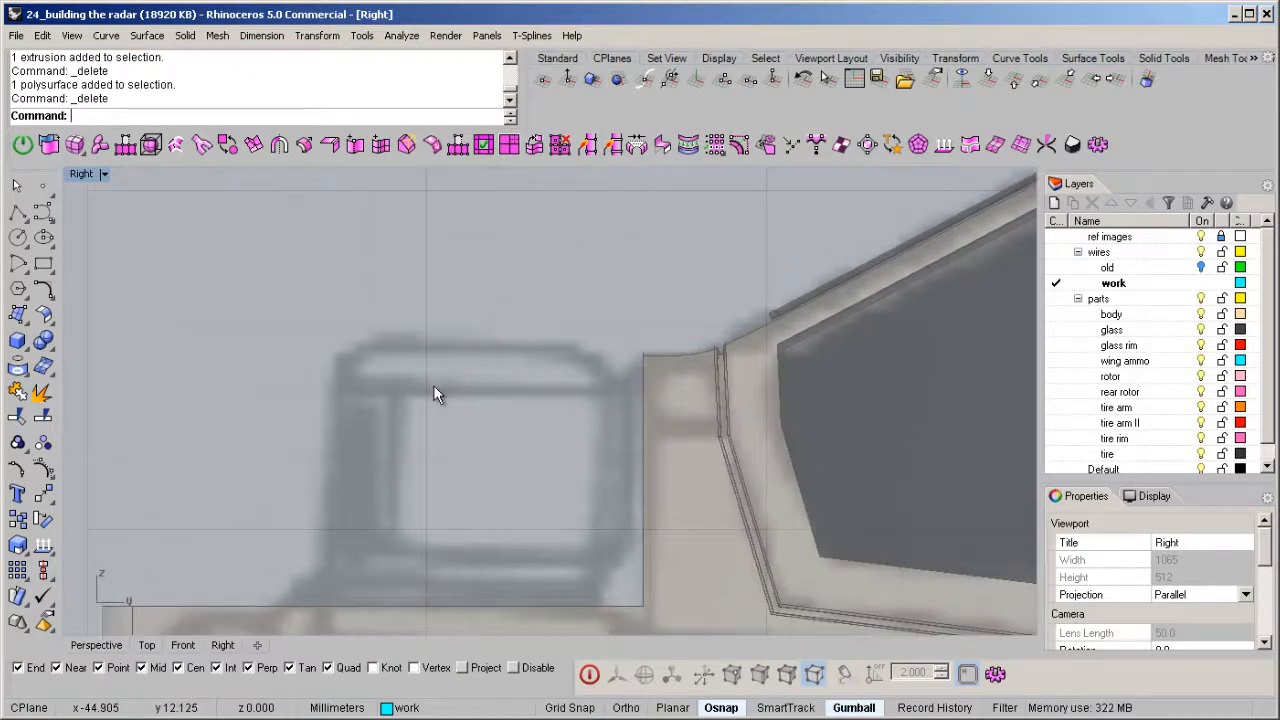
pyautogui.middleClick(433, 422)
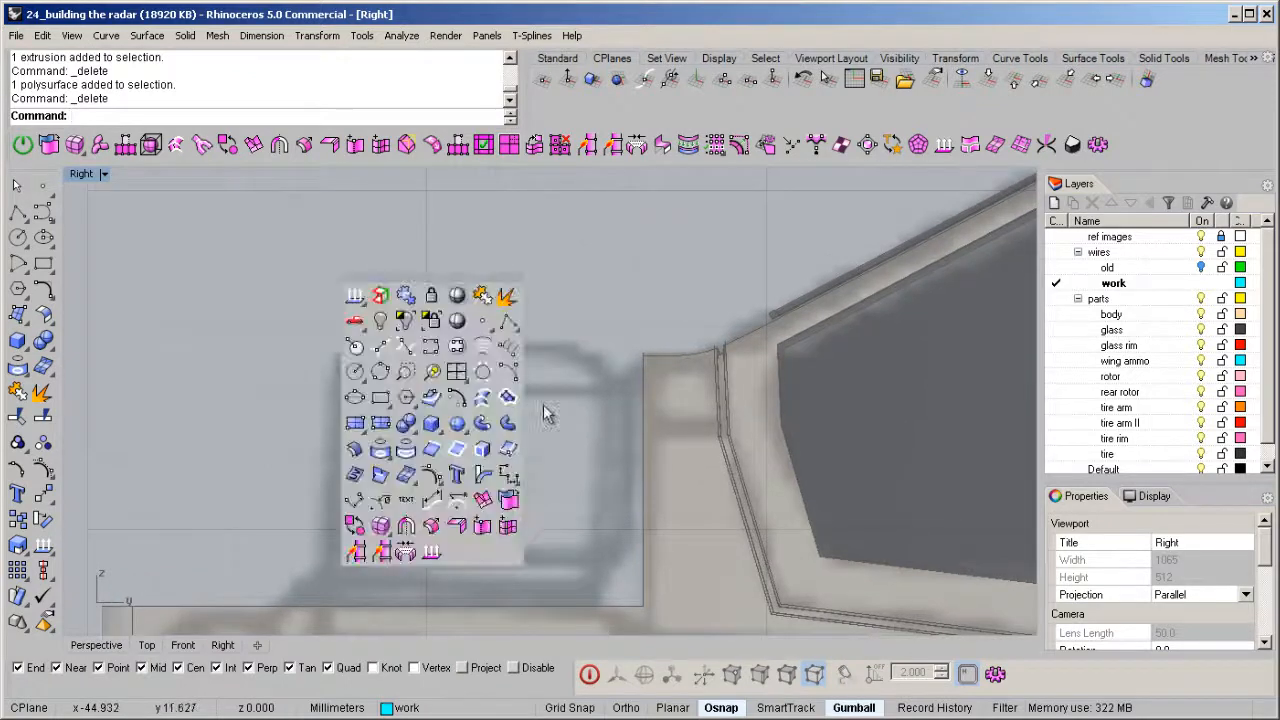
pyautogui.click(382, 399)
pyautogui.moveTo(429, 511); pyautogui.dragTo(391, 433, button='right')
pyautogui.press('alt')
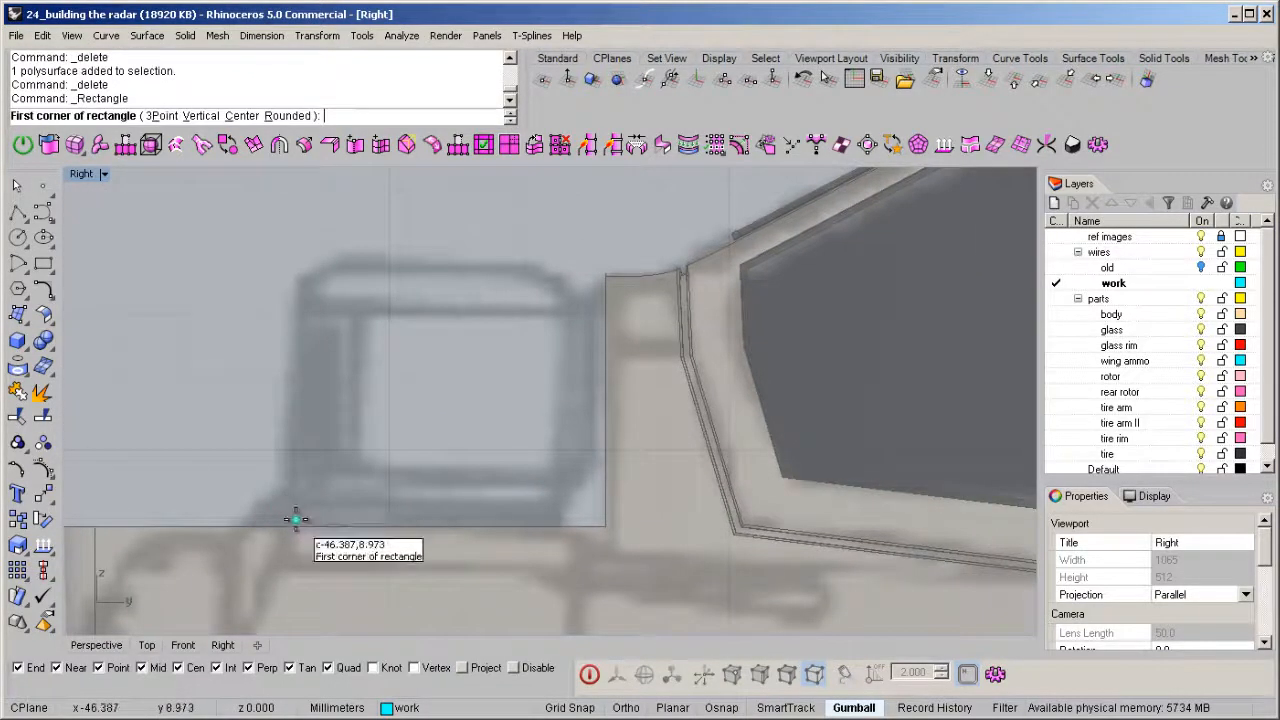
pyautogui.click(293, 524)
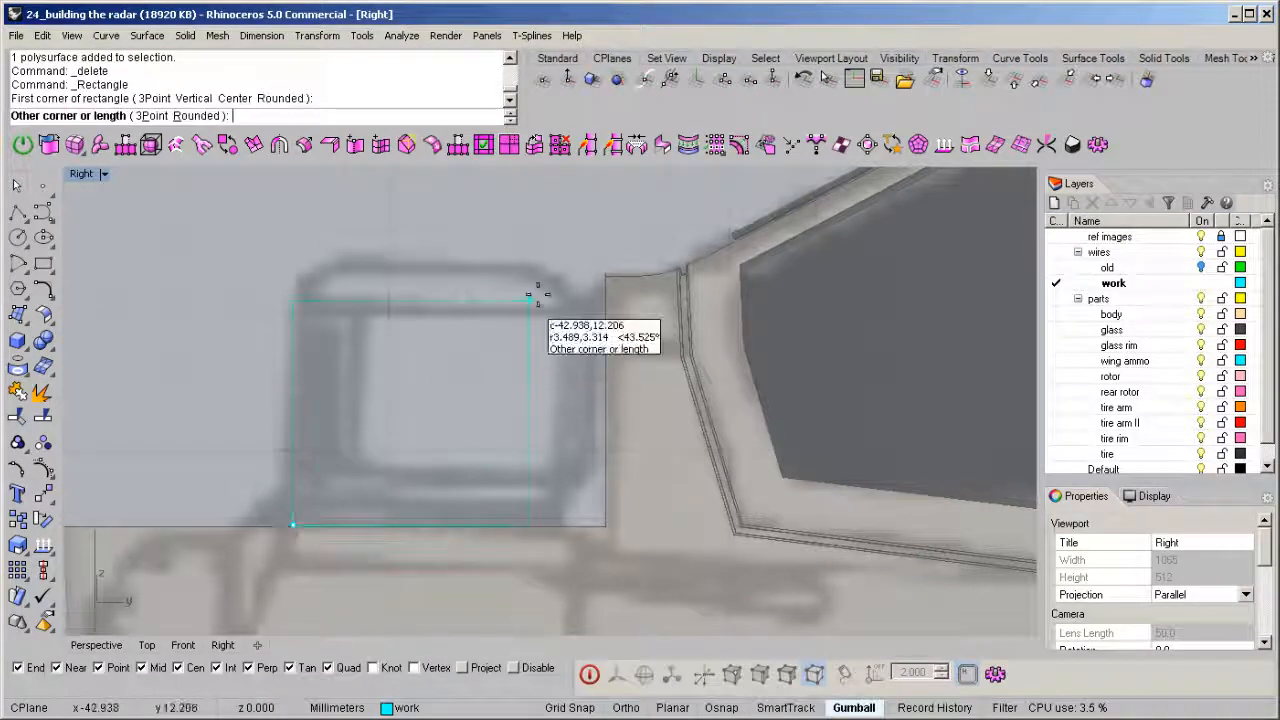
pyautogui.click(593, 256)
pyautogui.rightClick(482, 310)
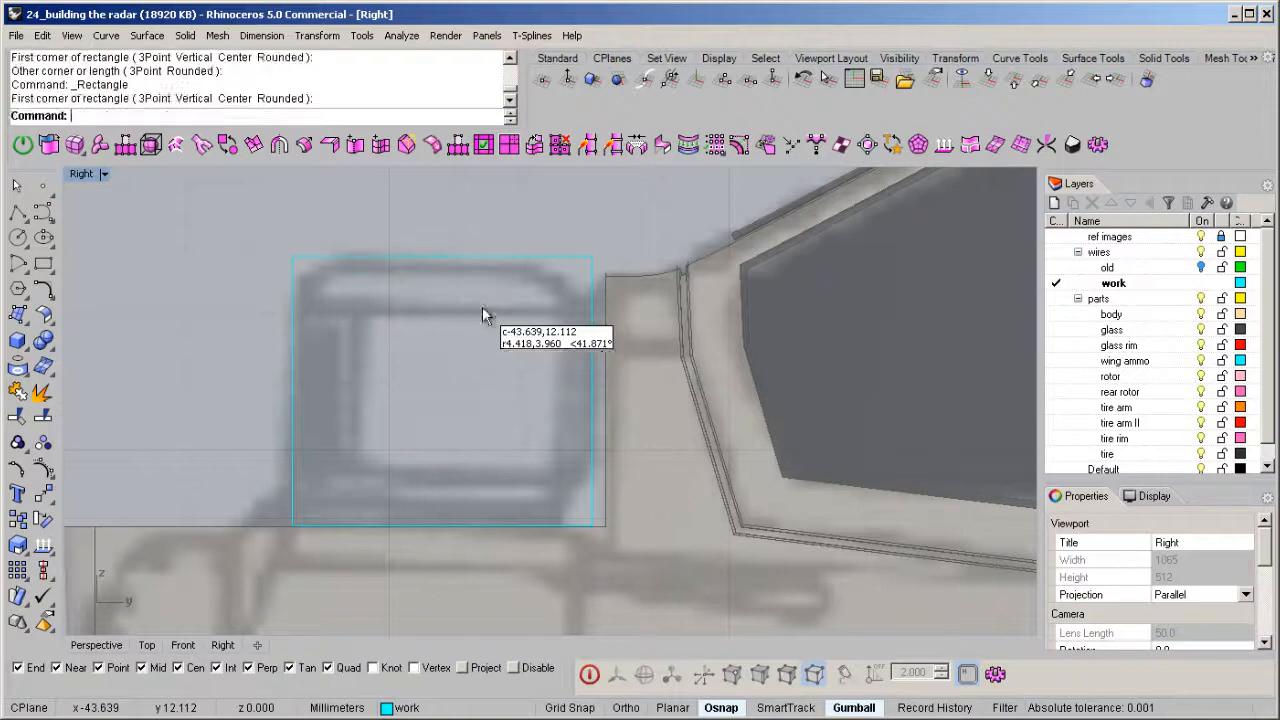
# Taper the rectangle slightly by scaling its two upper control points inward to match the radar outline.
pyautogui.click(499, 258)
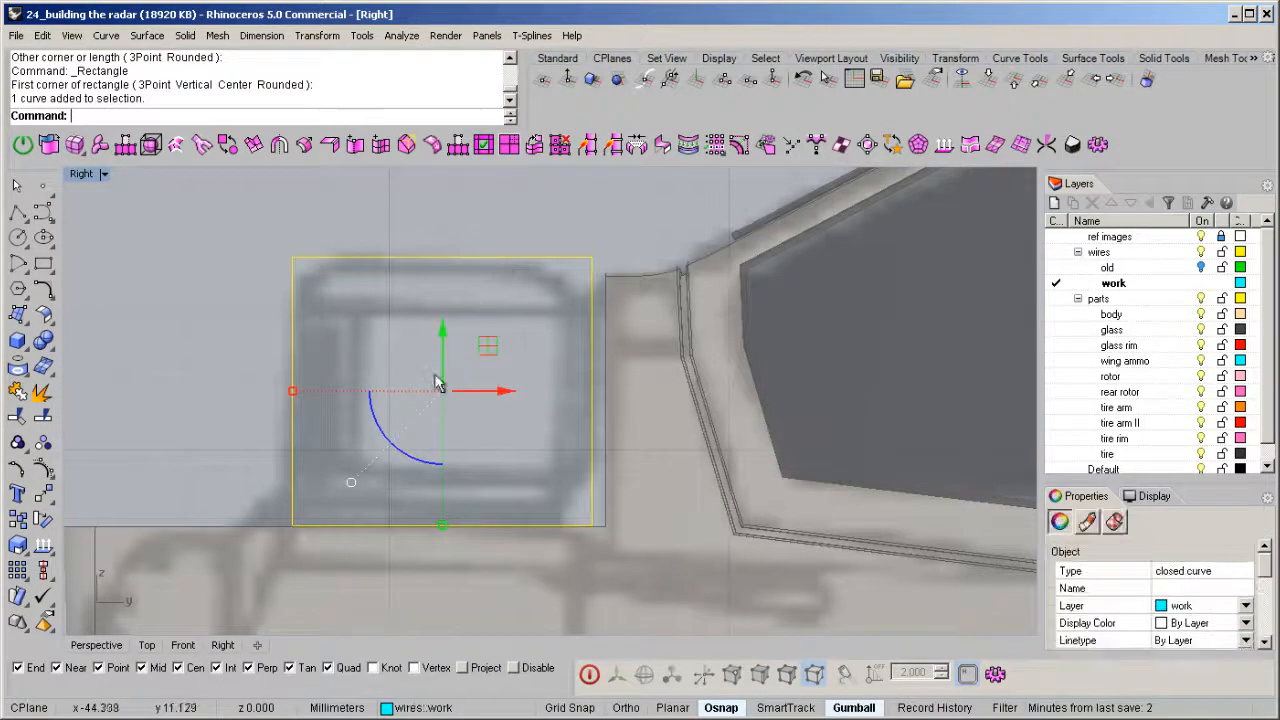
pyautogui.moveTo(438, 381); pyautogui.dragTo(418, 390, button='right')
pyautogui.press('F10')
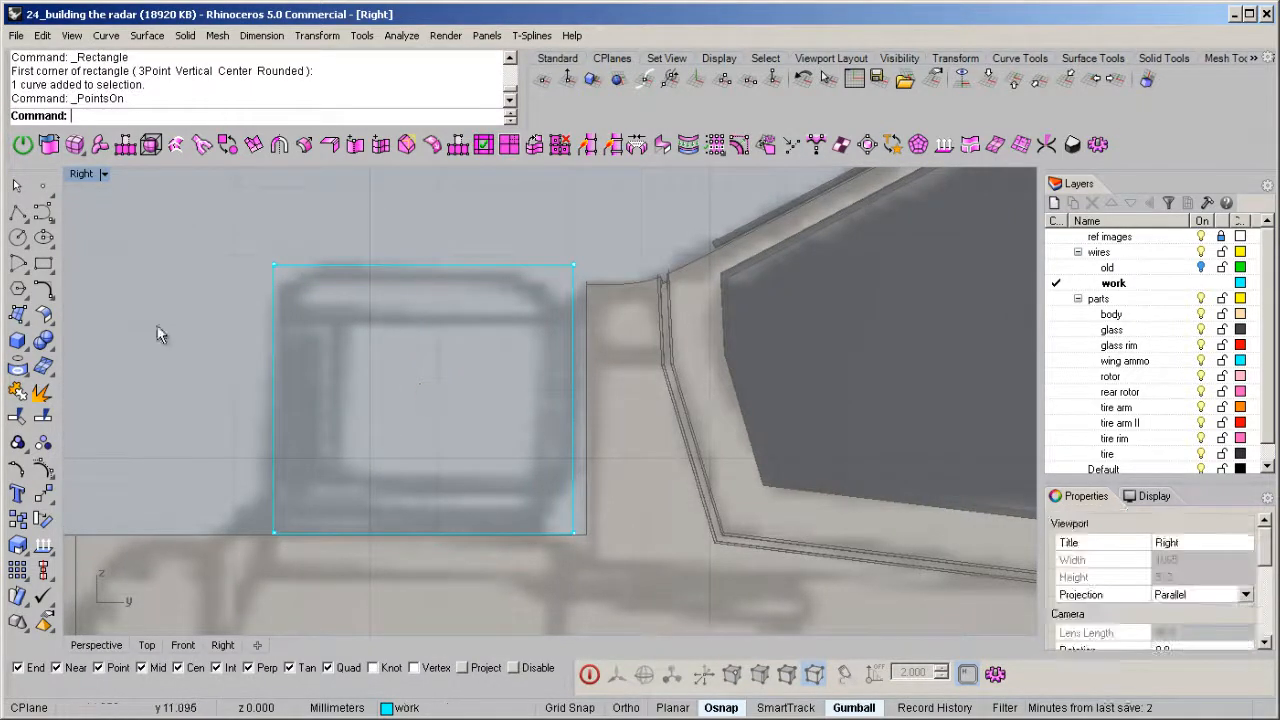
pyautogui.moveTo(604, 322); pyautogui.dragTo(604, 324)
pyautogui.scroll(3, 275, 350)
pyautogui.moveTo(274, 341); pyautogui.dragTo(289, 342)
pyautogui.scroll(-6, 288, 342)
pyautogui.moveTo(378, 452); pyautogui.dragTo(348, 413, button='right')
pyautogui.press('Escape')
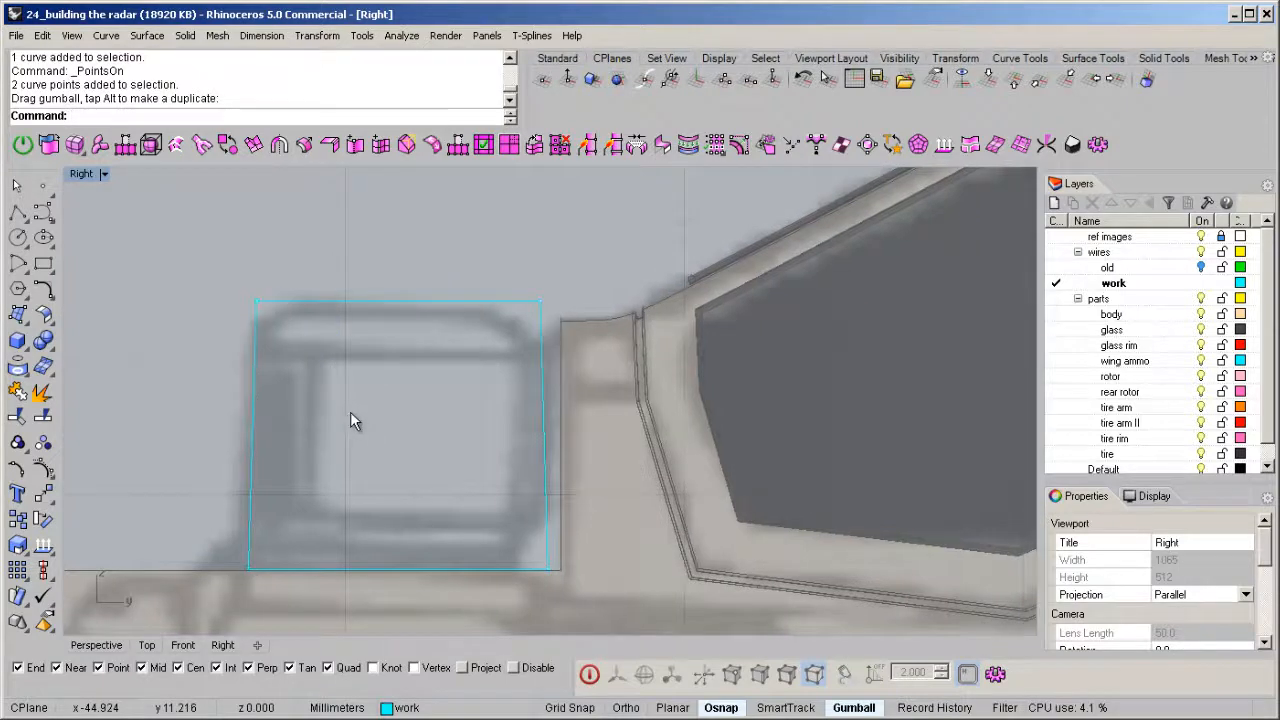
# Draw a circle of about 0.48 mm radius tangent to the front and upper edges of the radar profile at their shared corner.
pyautogui.middleClick(351, 420)
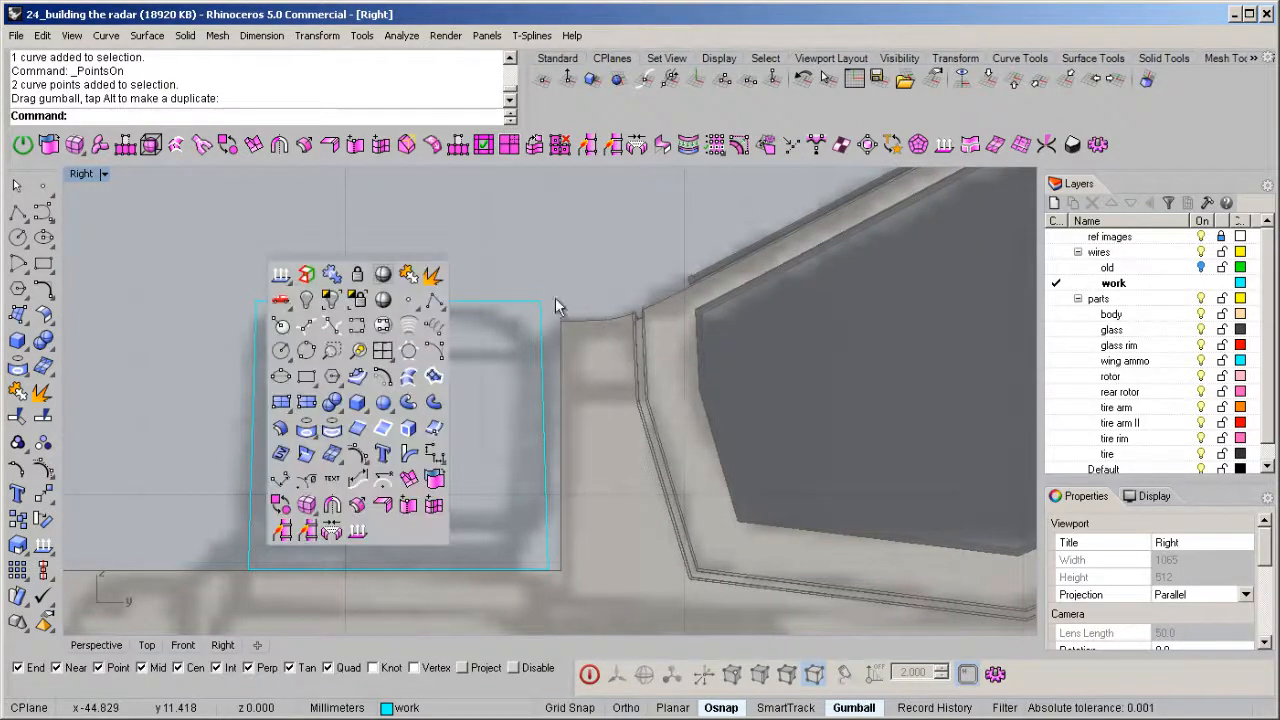
pyautogui.click(405, 348)
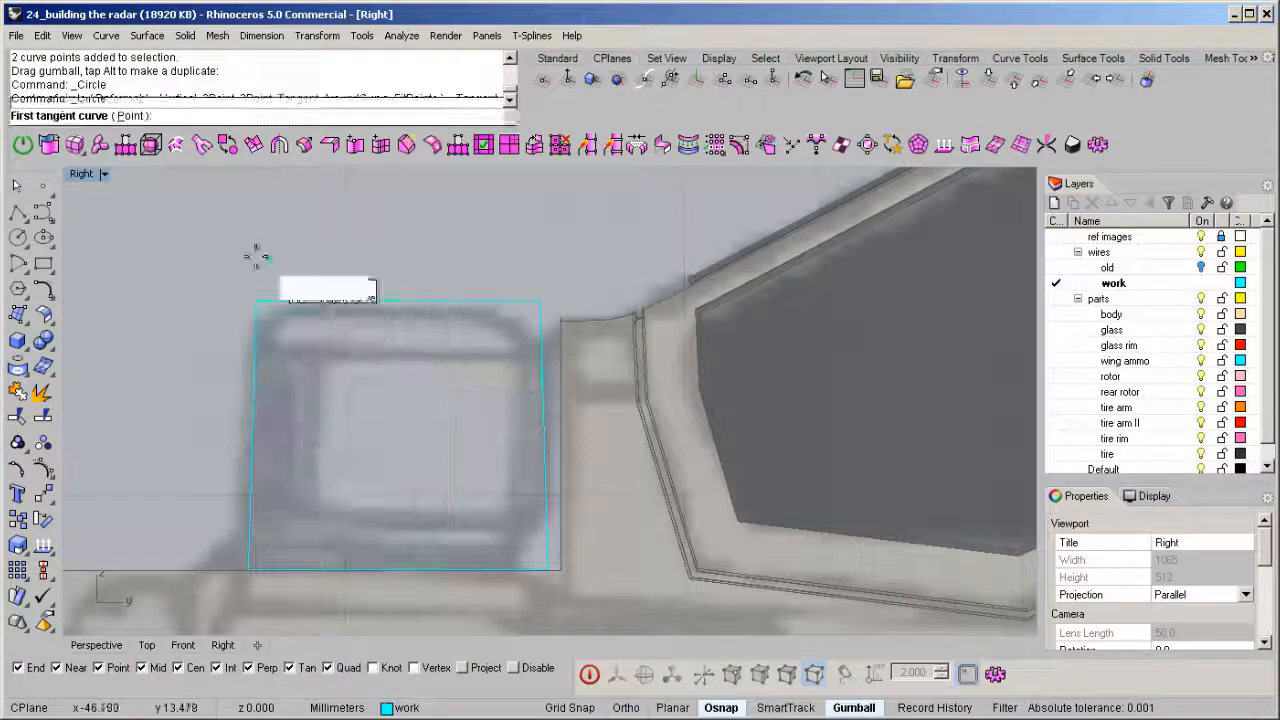
pyautogui.scroll(5, 298, 305)
pyautogui.click(331, 350)
pyautogui.click(266, 372)
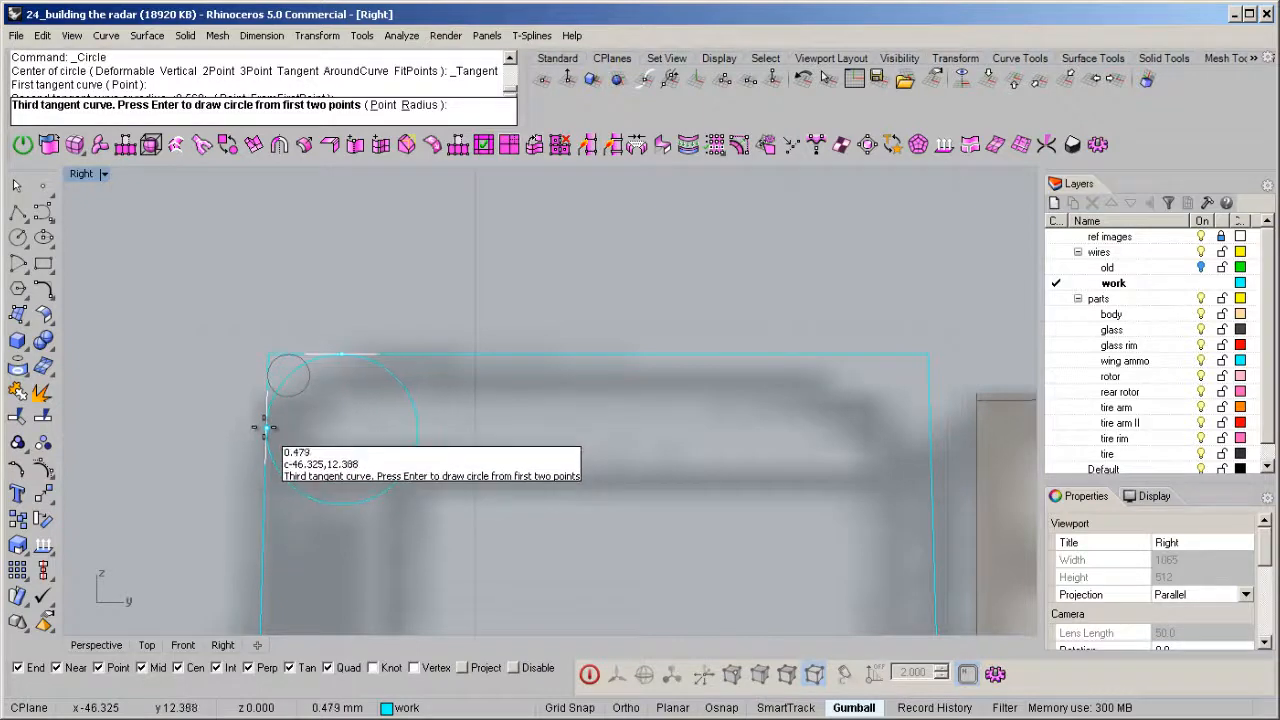
pyautogui.click(264, 425)
pyautogui.scroll(-6, 262, 402)
pyautogui.moveTo(279, 474)
pyautogui.mouseDown(button='right')
pyautogui.moveTo(297, 443)
pyautogui.moveTo(285, 481)
pyautogui.mouseUp(button='right')
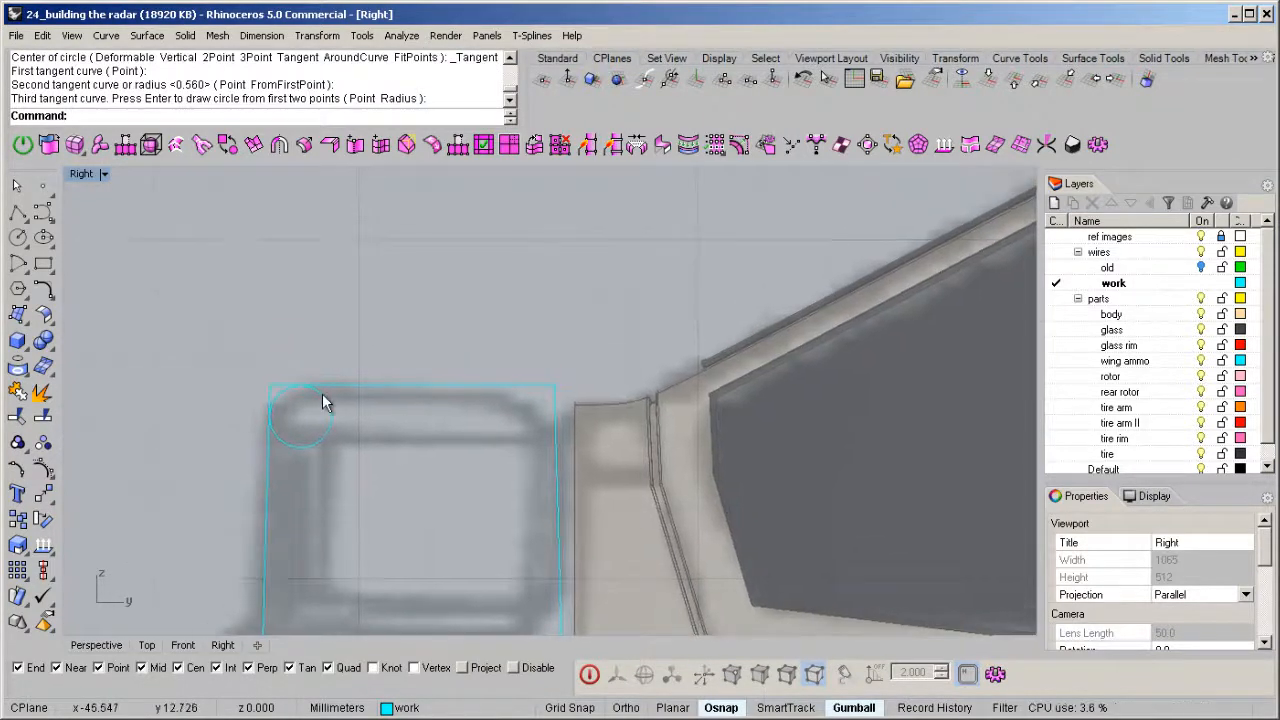
# Split the tangent circle with the radar profile and delete the larger arc, keeping only the corner arc.
pyautogui.click(322, 394)
pyautogui.hotkey('ctrl', 'shift', 's')
pyautogui.moveTo(336, 319); pyautogui.dragTo(177, 457)
pyautogui.press('Return')
pyautogui.scroll(5, 283, 405)
pyautogui.keyDown('ctrl'); pyautogui.click(283, 404); pyautogui.keyUp('ctrl')
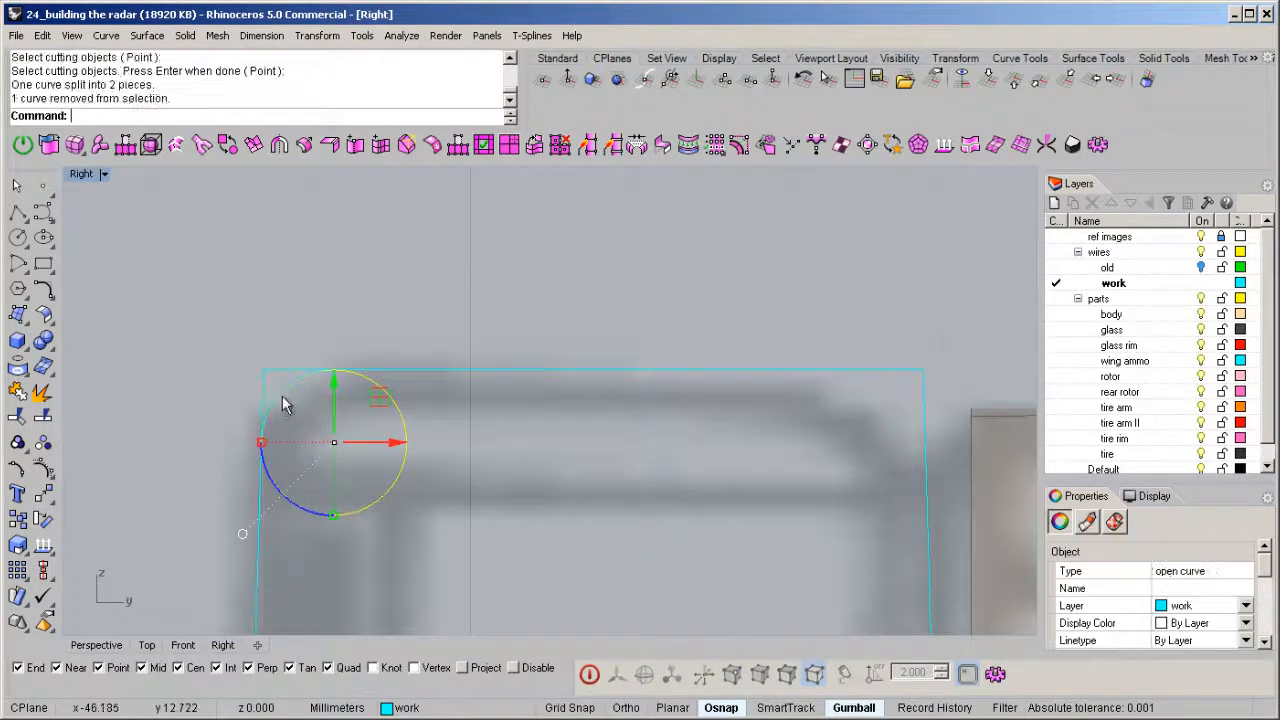
pyautogui.press('Delete')
# Draw a vertical centre line from the midpoint of the radar profile's upper edge down past the nose.
pyautogui.scroll(-3, 283, 405)
pyautogui.scroll(-6, 306, 388)
pyautogui.moveTo(329, 431); pyautogui.dragTo(336, 460, button='right')
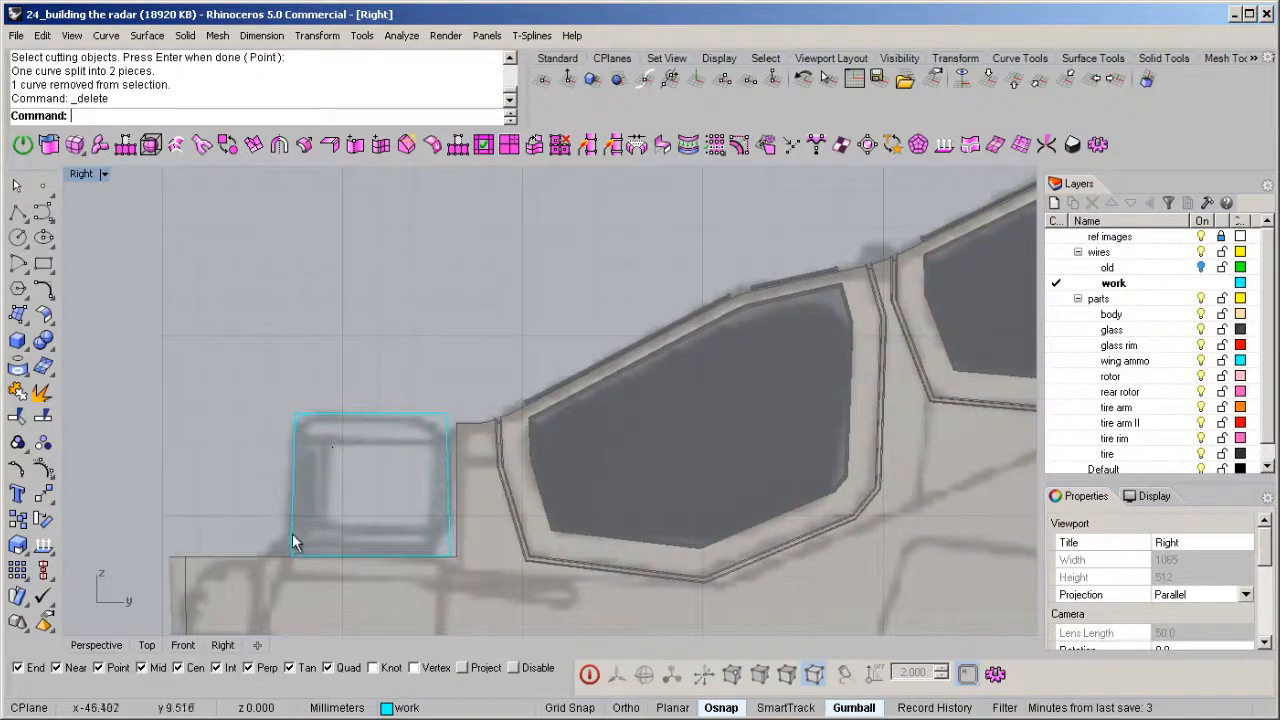
pyautogui.scroll(3, 295, 540)
pyautogui.scroll(2, 295, 534)
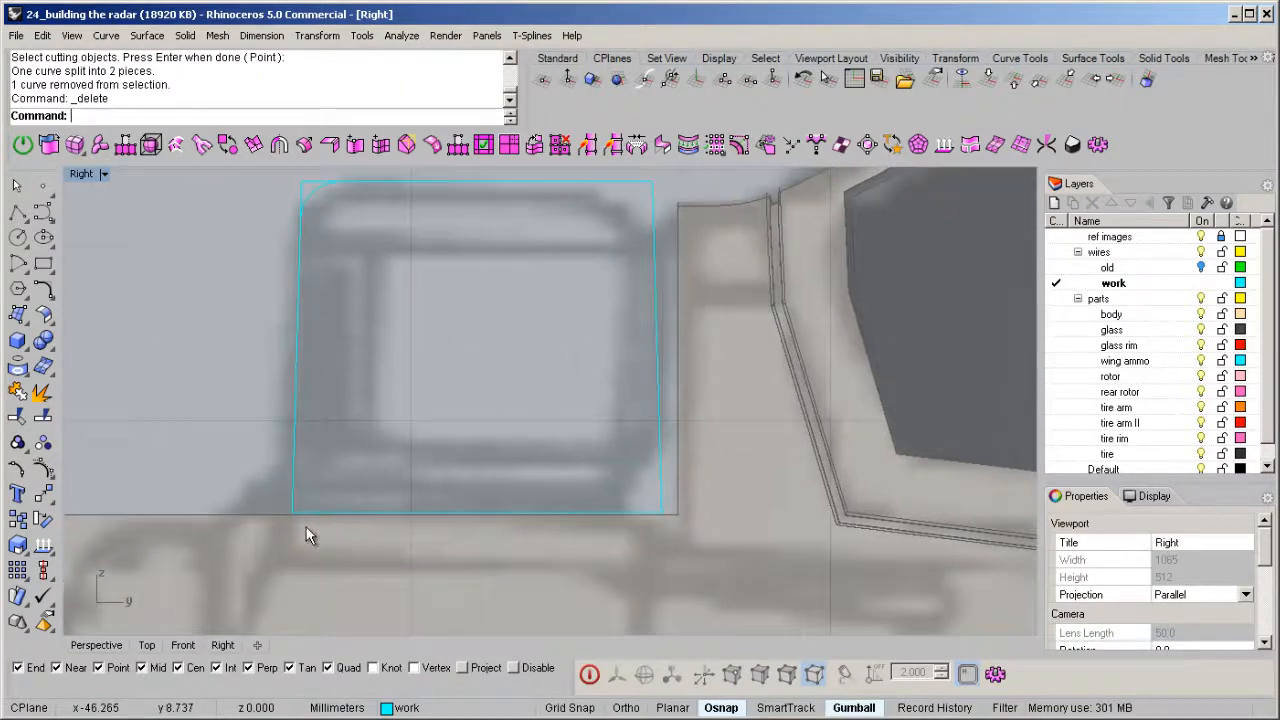
pyautogui.scroll(-3, 321, 331)
pyautogui.middleClick(295, 344)
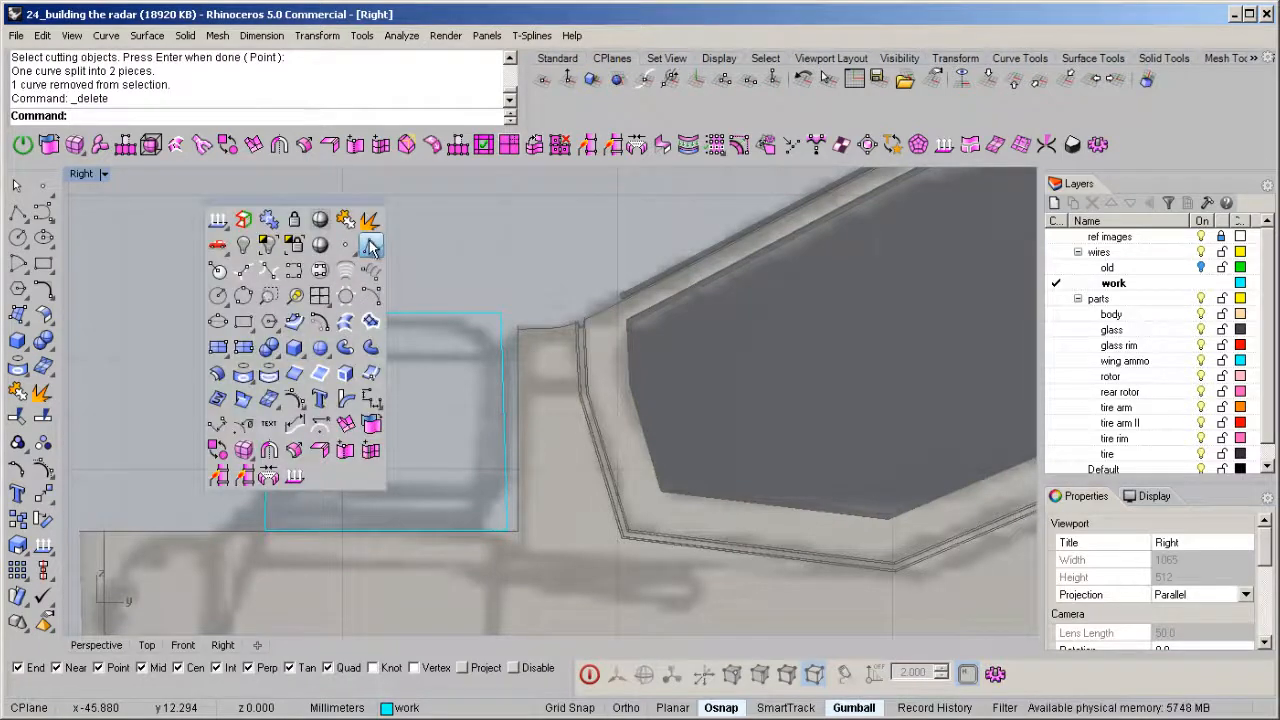
pyautogui.click(370, 247)
pyautogui.click(385, 314)
pyautogui.scroll(-2, 366, 371)
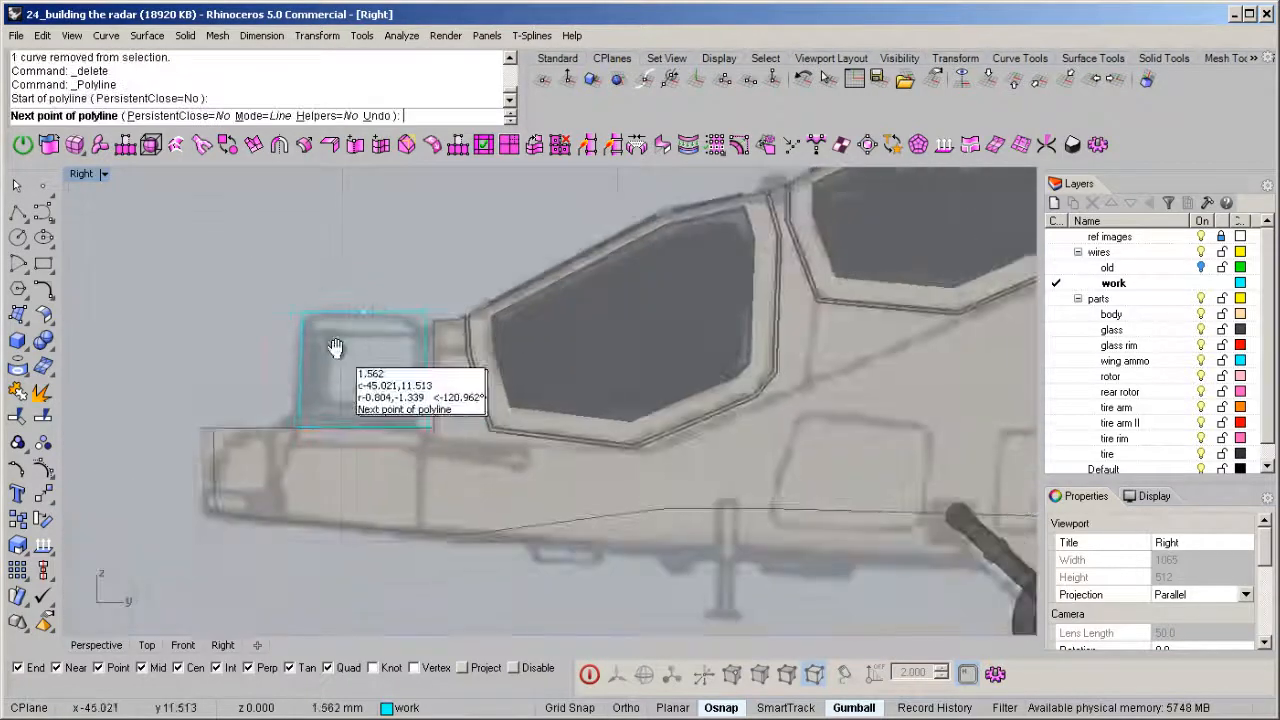
pyautogui.press('Return')
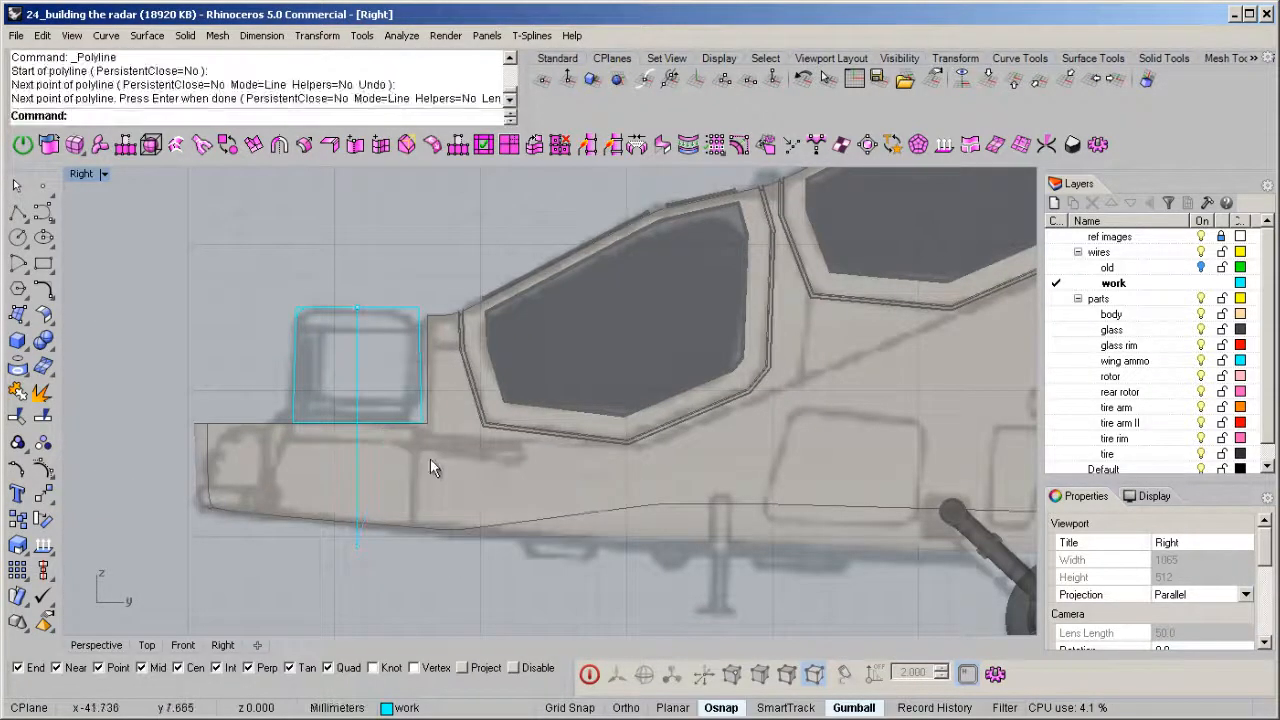
# Lock the helicopter body and cut the sharp upper front corner off the radar profile where it meets the arc.
pyautogui.click(519, 507)
pyautogui.hotkey('ctrl', 'l')
pyautogui.moveTo(294, 387); pyautogui.dragTo(327, 459, button='right')
pyautogui.scroll(3, 419, 448)
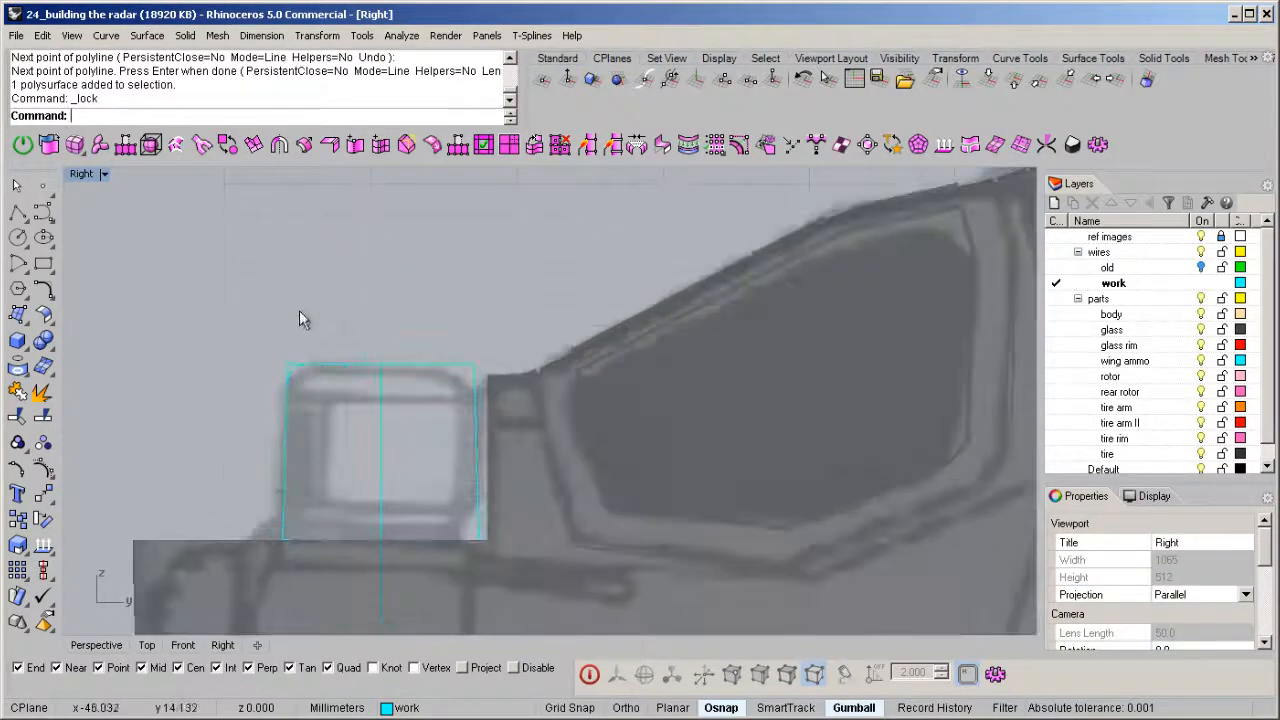
pyautogui.click(310, 365)
pyautogui.scroll(2, 300, 362)
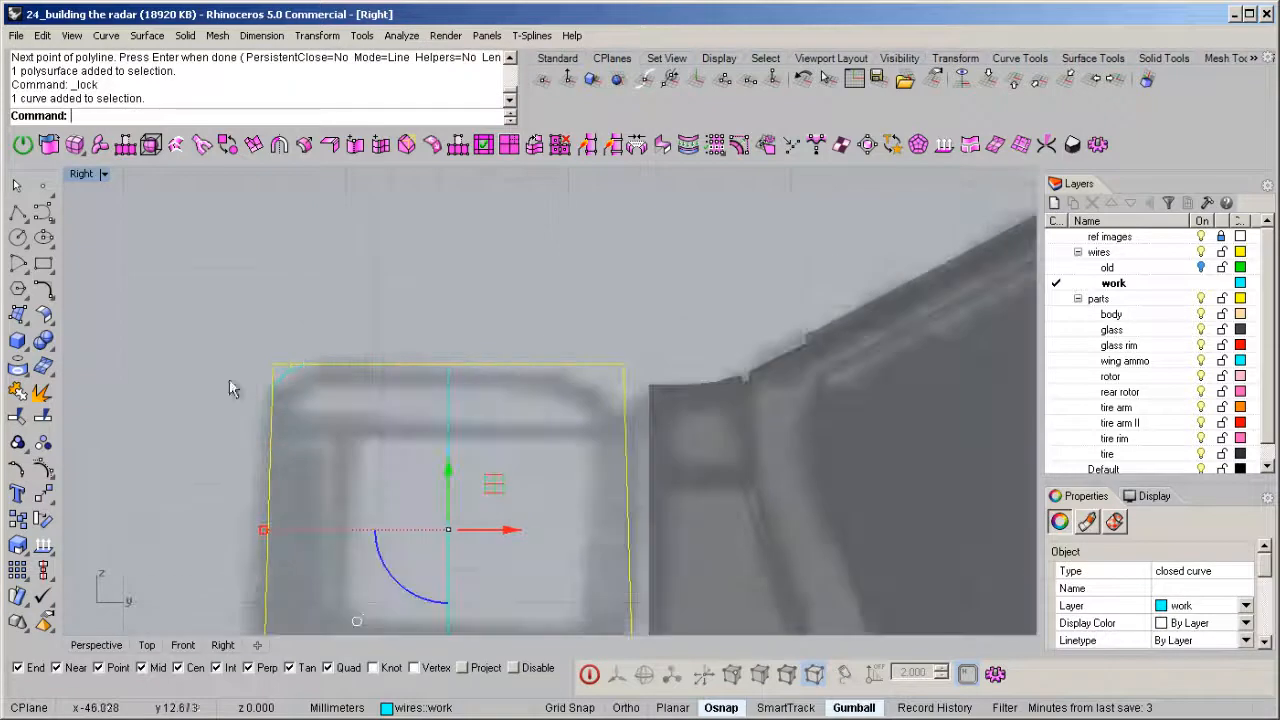
pyautogui.hotkey('ctrl', 'shift', 's')
pyautogui.moveTo(319, 298); pyautogui.dragTo(152, 509)
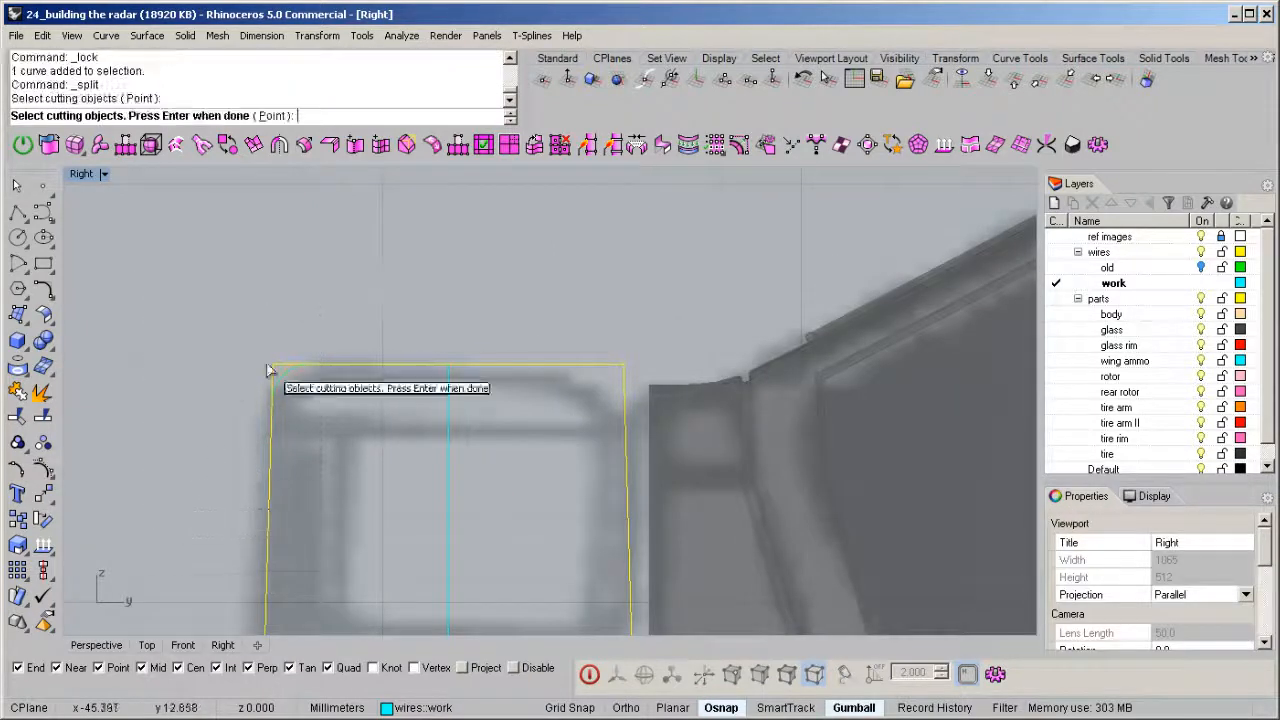
pyautogui.press('Return')
pyautogui.keyDown('ctrl'); pyautogui.click(334, 364); pyautogui.keyUp('ctrl')
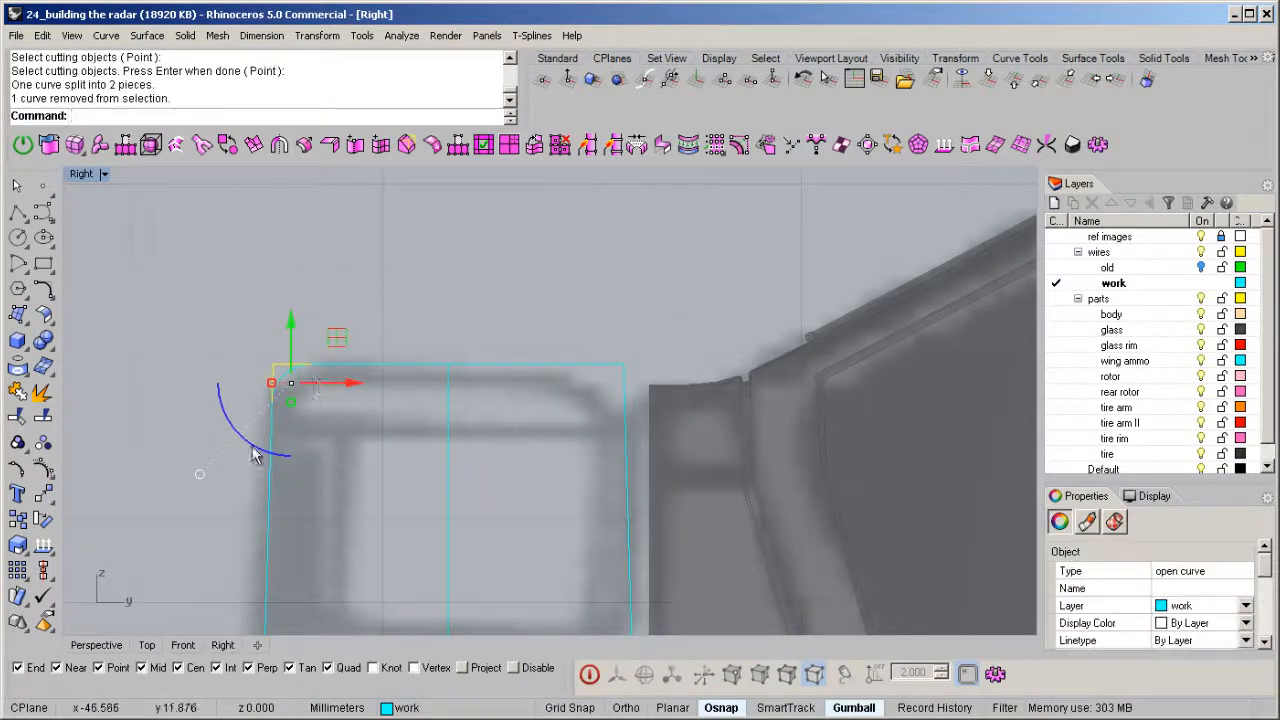
pyautogui.press('Delete')
# Join the radar profile and its corner arc into one closed curve.
pyautogui.hotkey('ctrl', 'a')
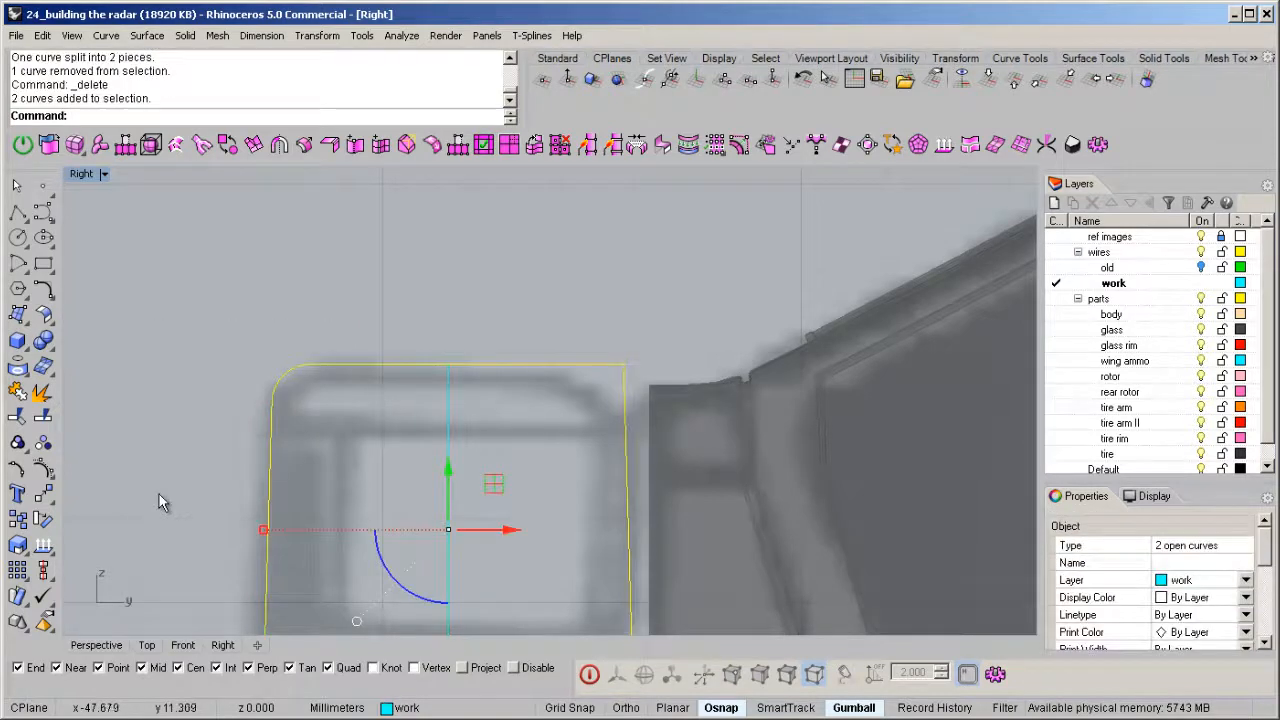
pyautogui.middleClick(159, 495)
pyautogui.click(210, 370)
pyautogui.scroll(-3, 398, 306)
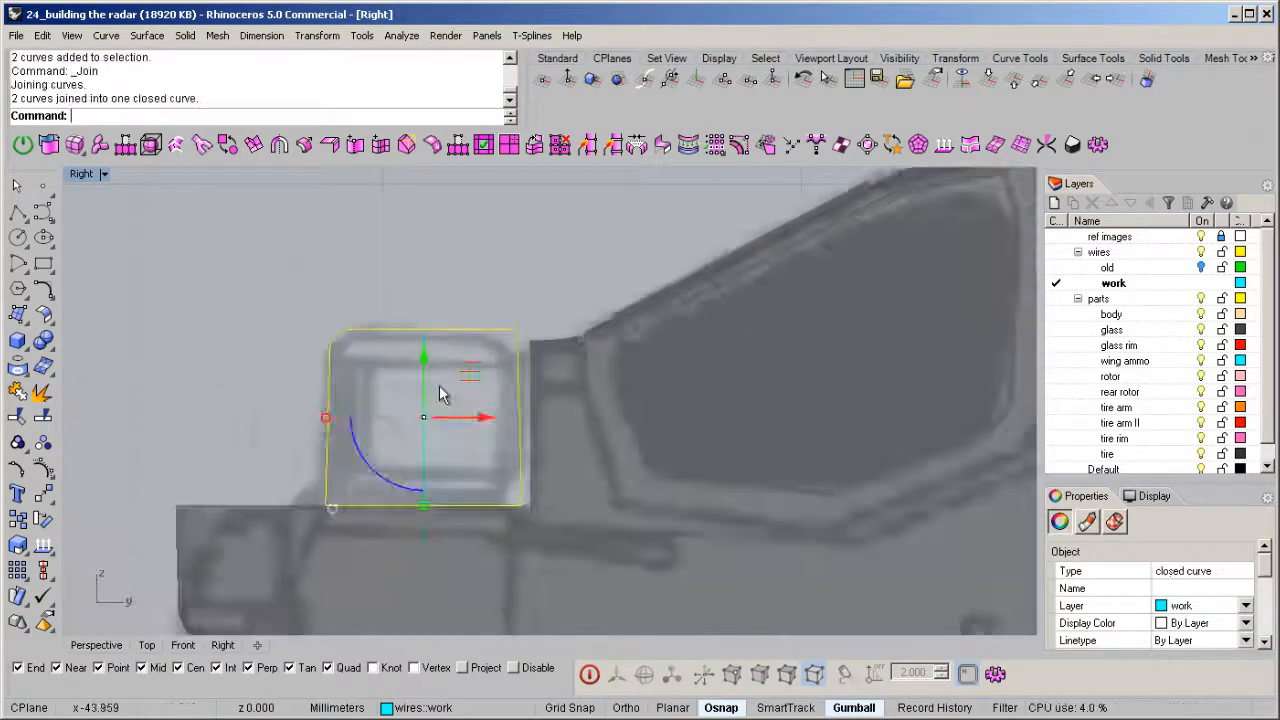
# Split the closed radar profile along the vertical centre line and delete its rear half.
pyautogui.scroll(1, 404, 360)
pyautogui.hotkey('ctrl', 'shift', 's')
pyautogui.click(389, 394)
pyautogui.rightClick(442, 378)
pyautogui.keyDown('ctrl'); pyautogui.click(298, 318); pyautogui.keyUp('ctrl')
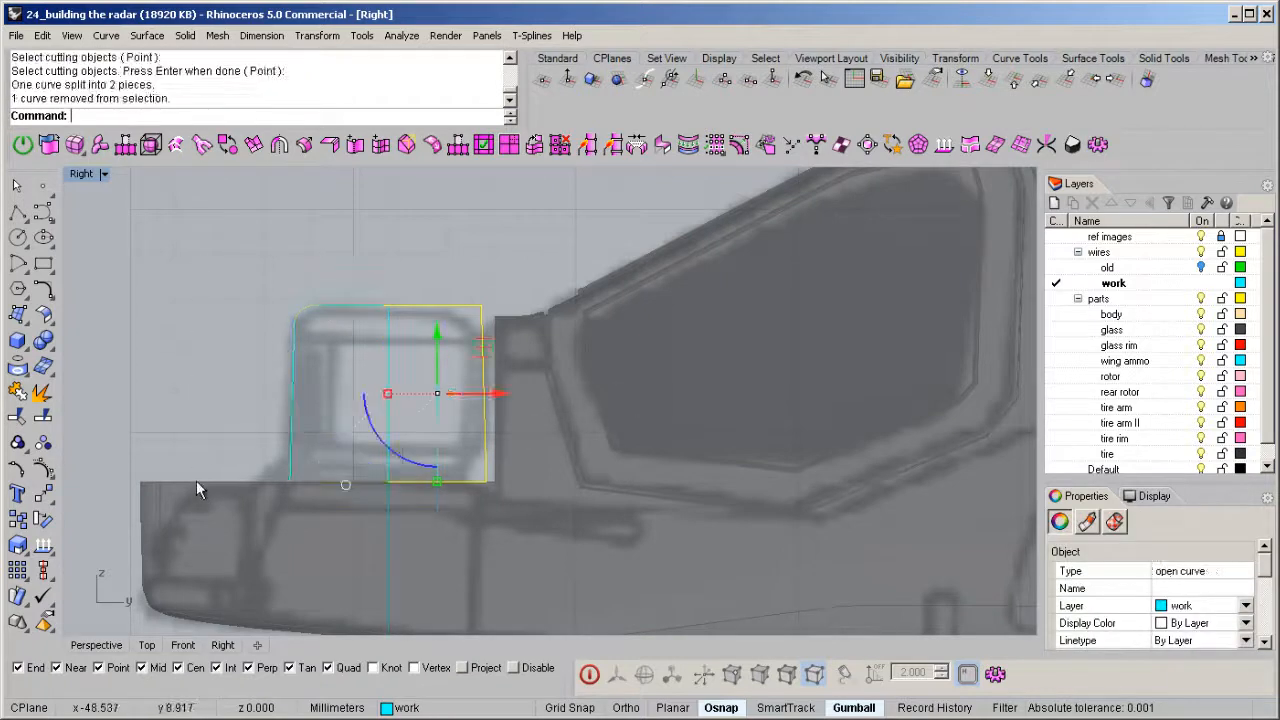
pyautogui.press('Delete')
# Revolve the remaining half of the radar profile a full 360 degrees about the vertical centre line.
pyautogui.moveTo(187, 408); pyautogui.dragTo(183, 411)
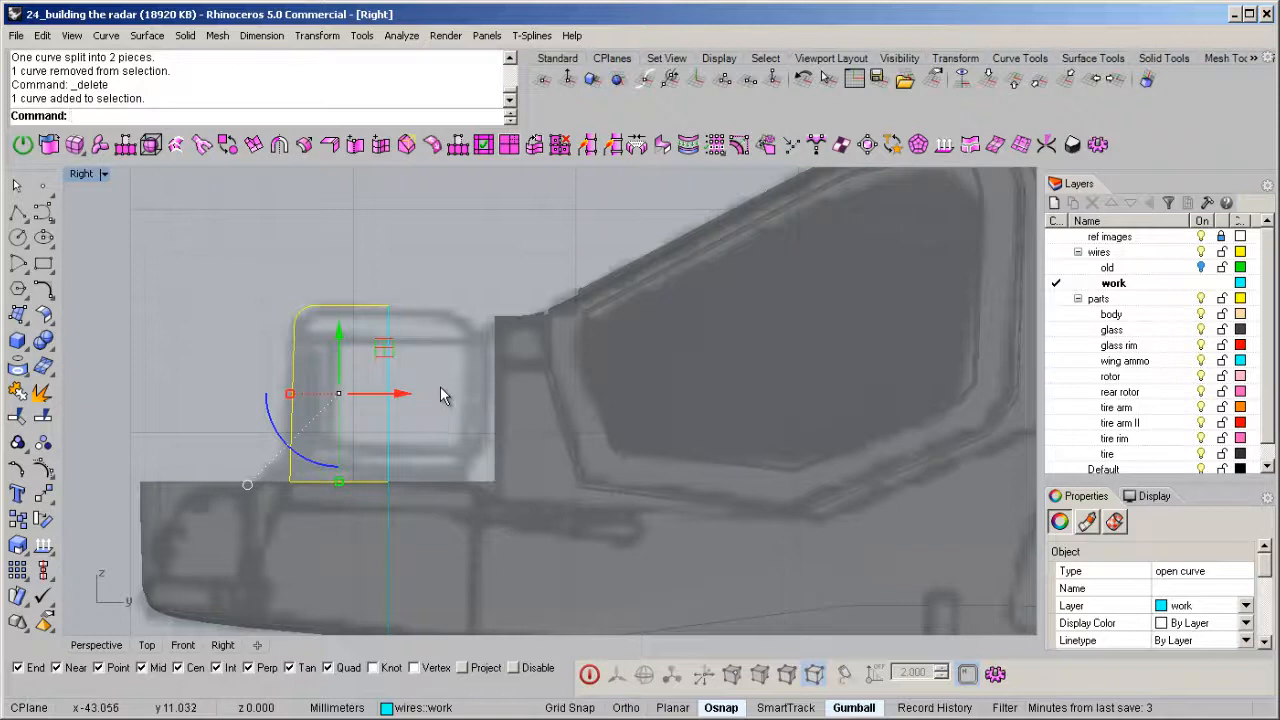
pyautogui.write('volve')
pyautogui.press('Return')
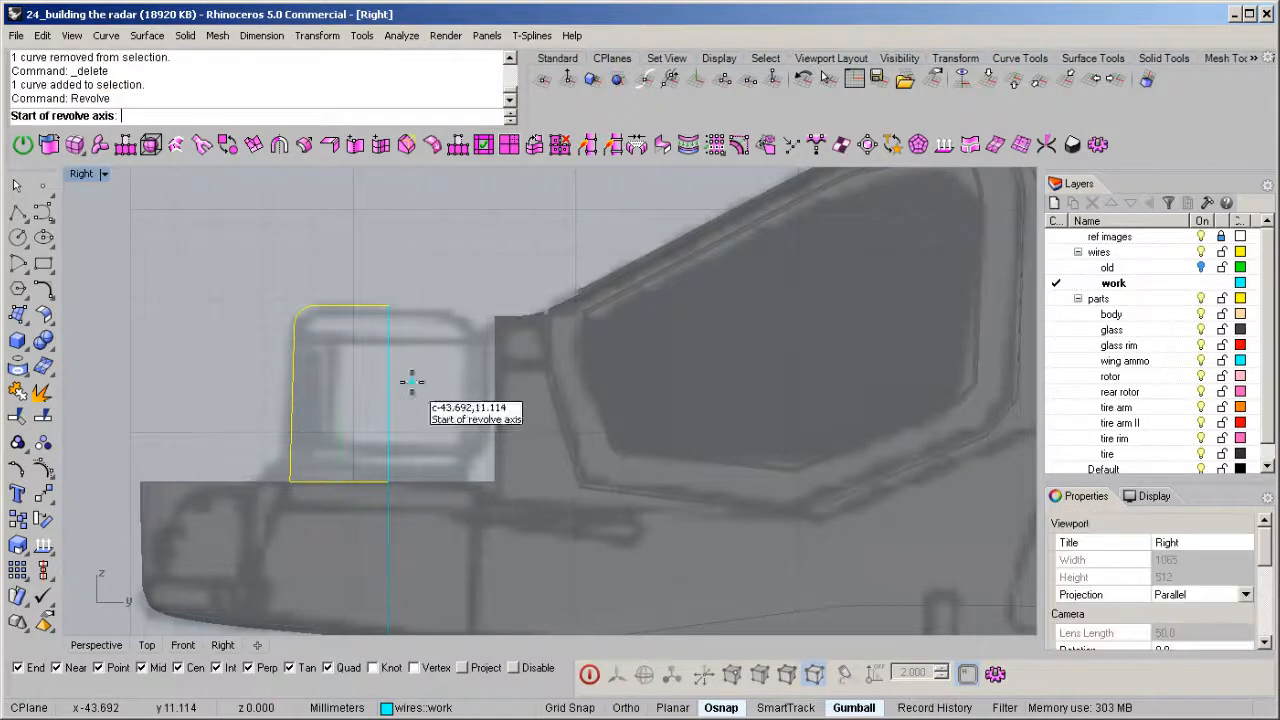
pyautogui.scroll(4, 434, 350)
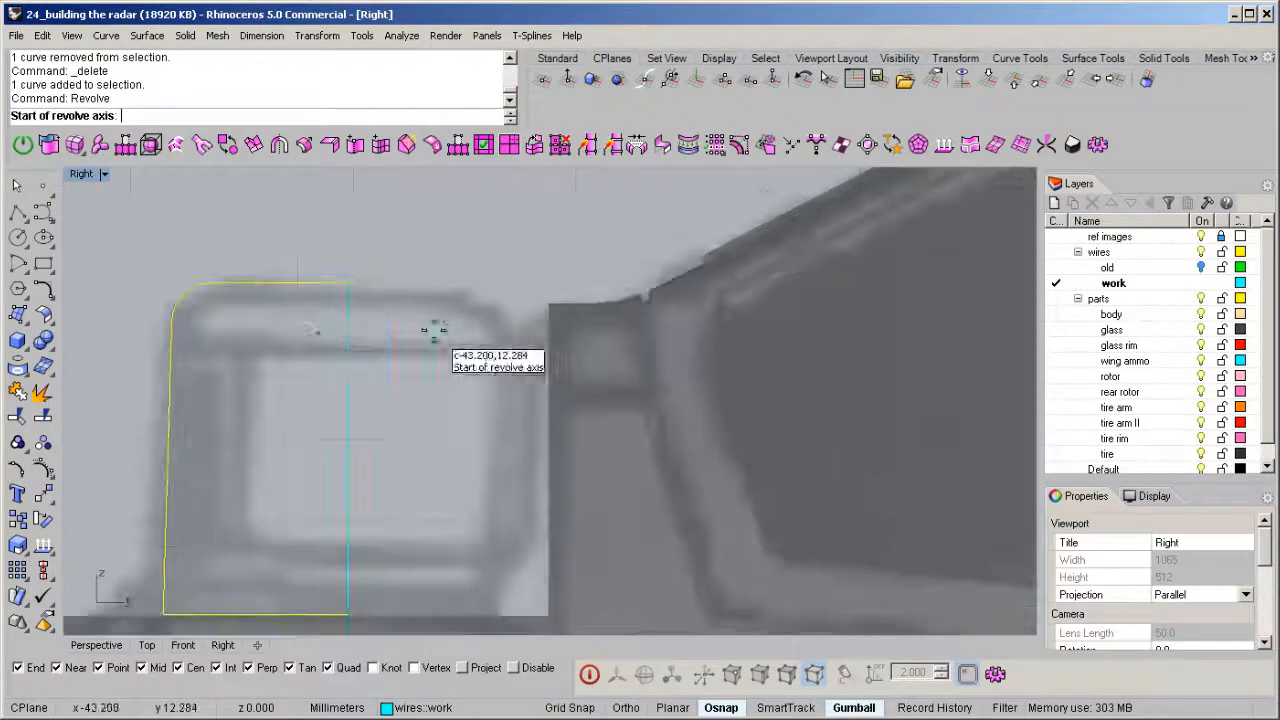
pyautogui.click(347, 330)
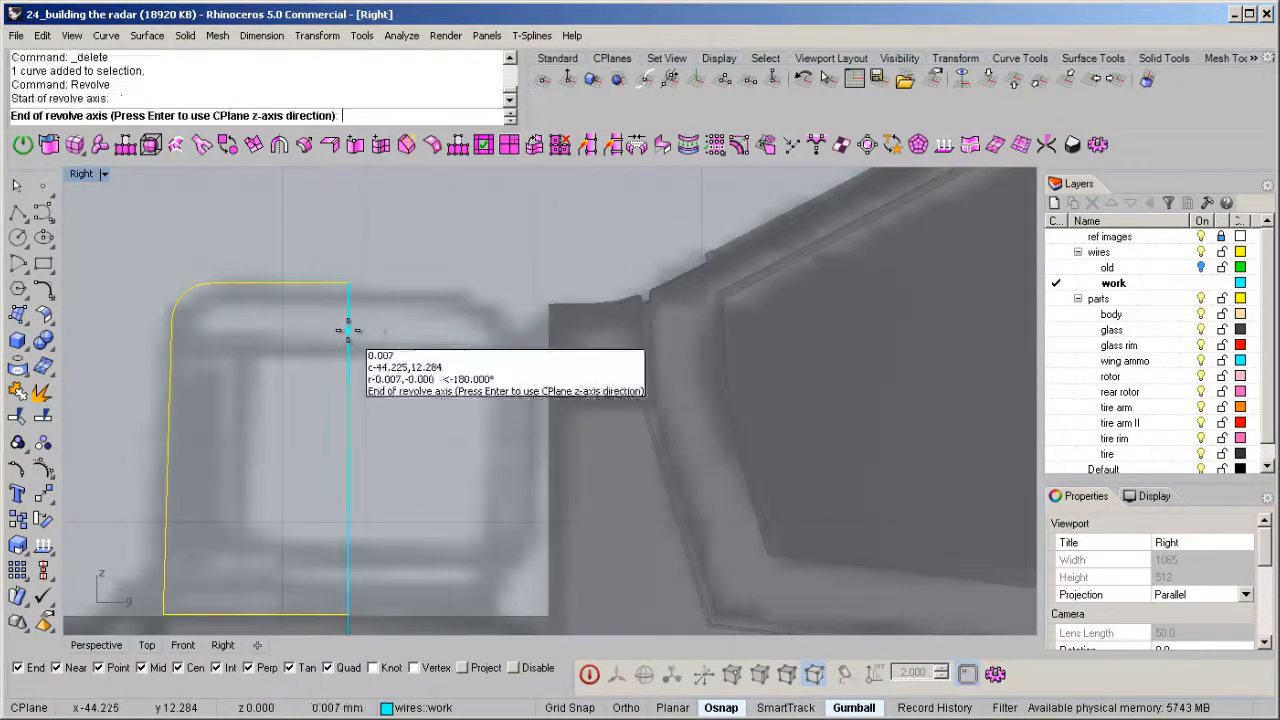
pyautogui.click(348, 567)
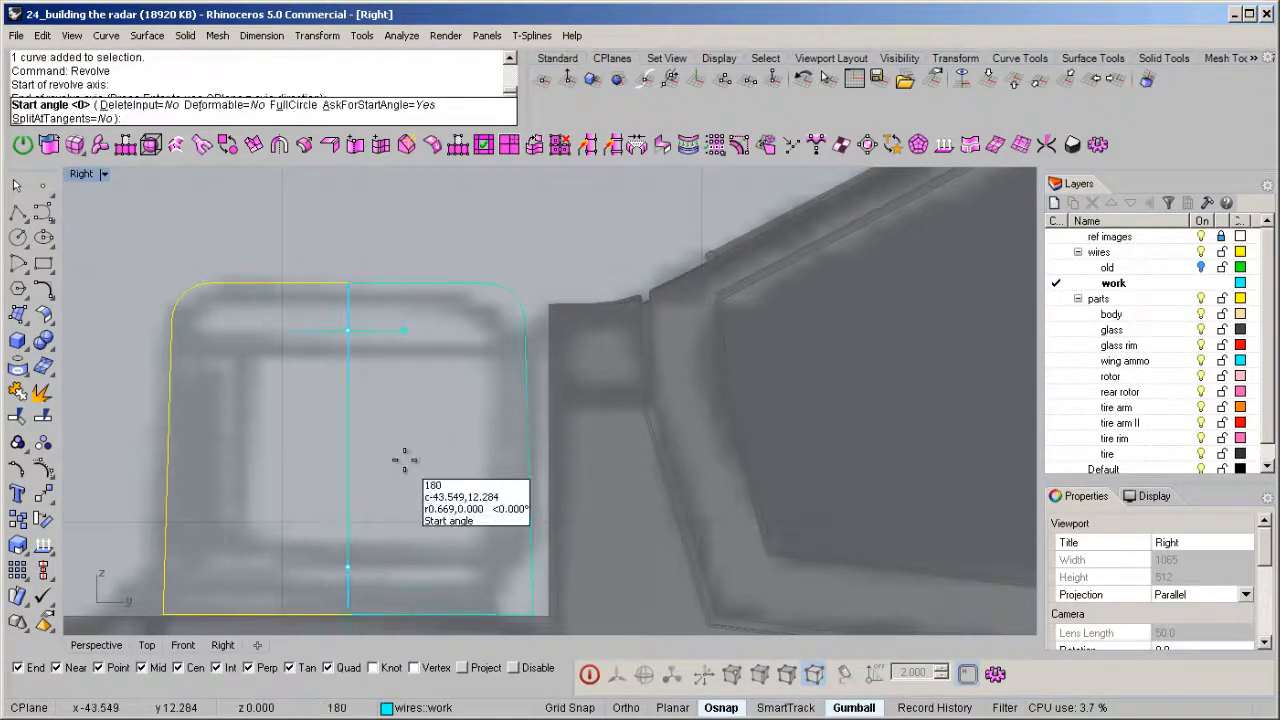
pyautogui.click(277, 347)
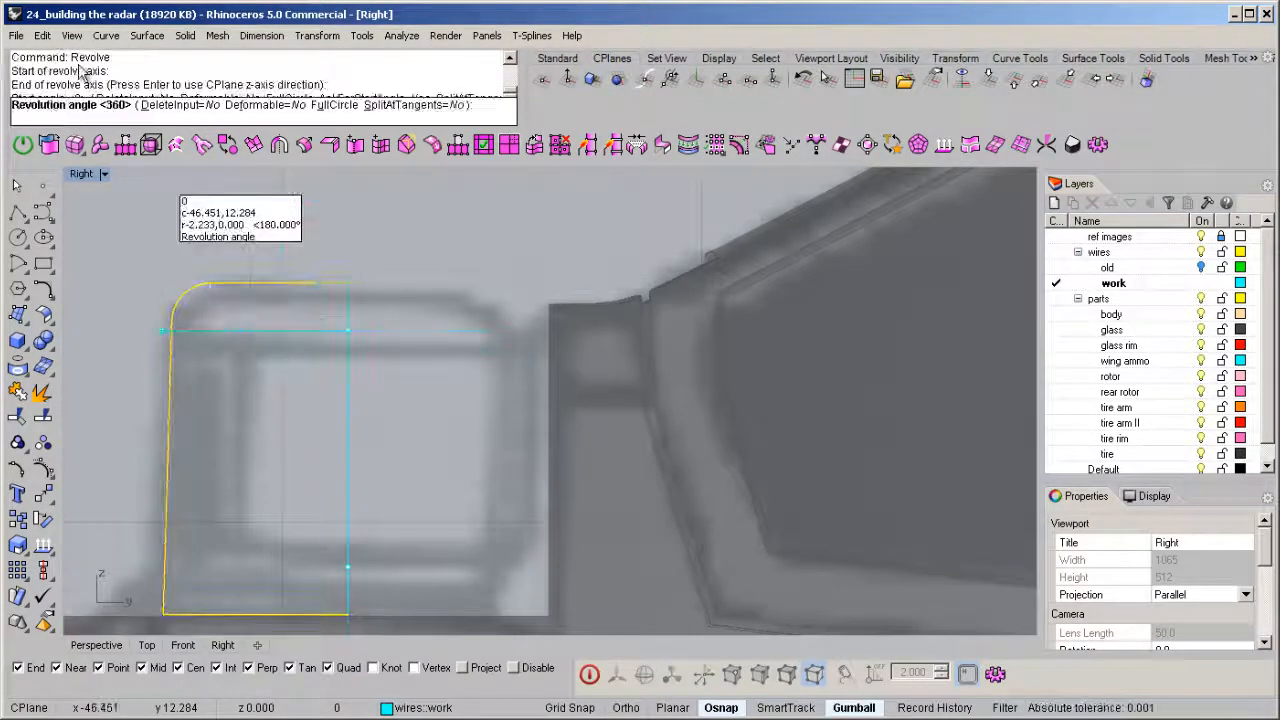
pyautogui.click(300, 279)
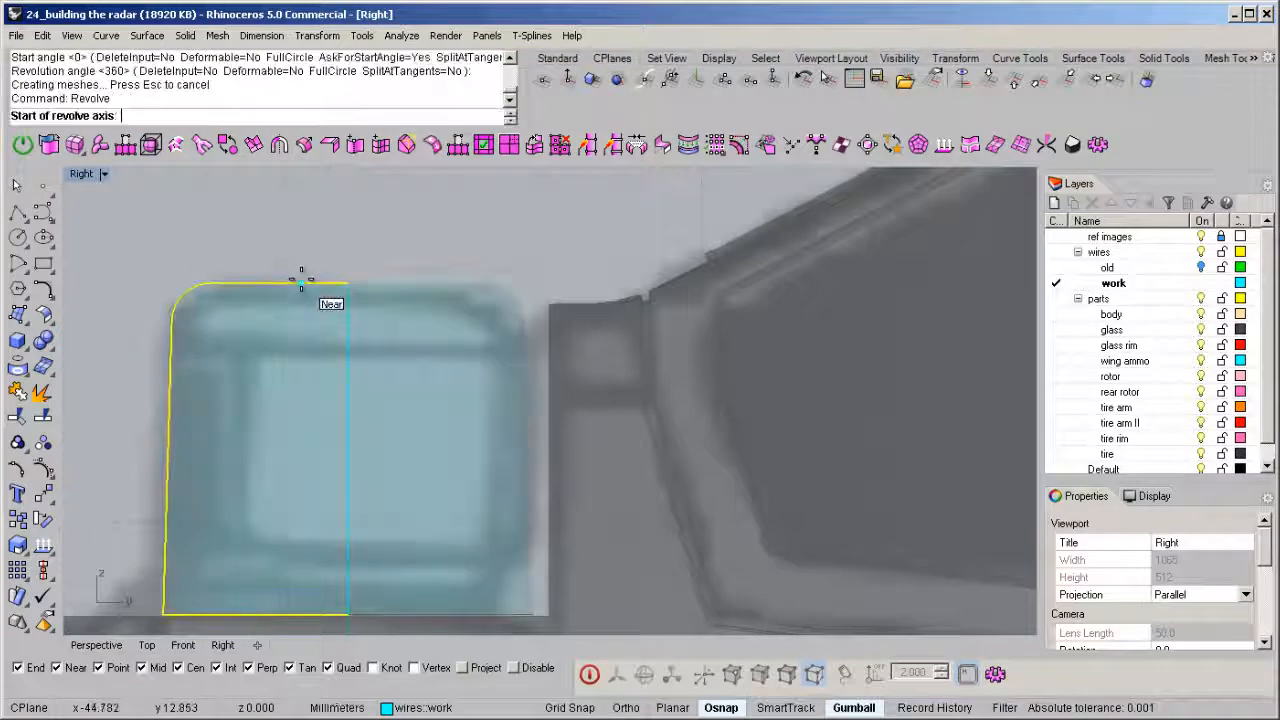
pyautogui.click(461, 316)
pyautogui.doubleClick(87, 173)
pyautogui.moveTo(765, 268); pyautogui.dragTo(725, 283, button='right')
pyautogui.press('Escape')
# Delete the profile curve and centre line left inside the revolved radar, keeping the solid.
pyautogui.moveTo(756, 213); pyautogui.dragTo(598, 390)
pyautogui.scroll(7, 733, 255)
pyautogui.keyDown('ctrl'); pyautogui.click(734, 234); pyautogui.keyUp('ctrl')
pyautogui.press('Delete')
pyautogui.scroll(-7, 741, 234)
pyautogui.moveTo(739, 238); pyautogui.dragTo(702, 385, button='right')
pyautogui.scroll(4, 720, 310)
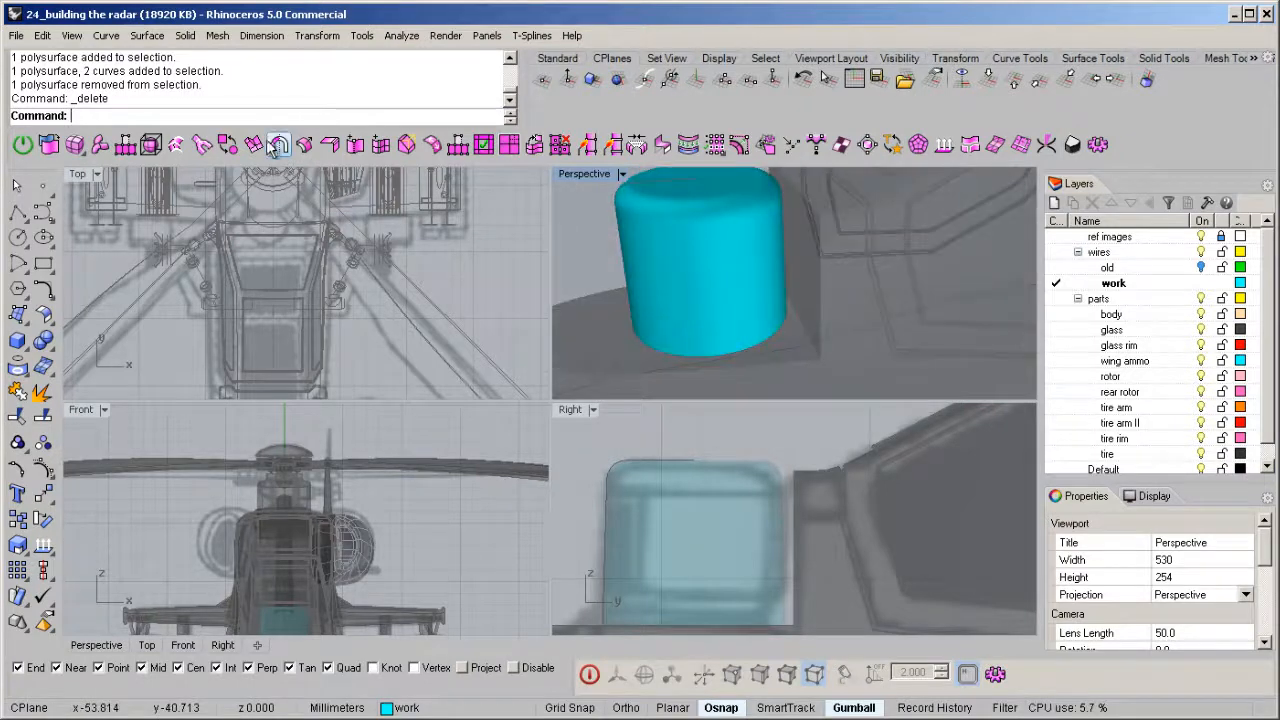
# Draw a polyline across the radar's front in plan: a horizontal segment about 2.6 mm long, followed by a segment angled back past the side.
pyautogui.moveTo(273, 328); pyautogui.dragTo(256, 212, button='right')
pyautogui.moveTo(300, 318); pyautogui.dragTo(280, 217, button='right')
pyautogui.moveTo(268, 308); pyautogui.dragTo(300, 234, button='right')
pyautogui.scroll(4, 254, 273)
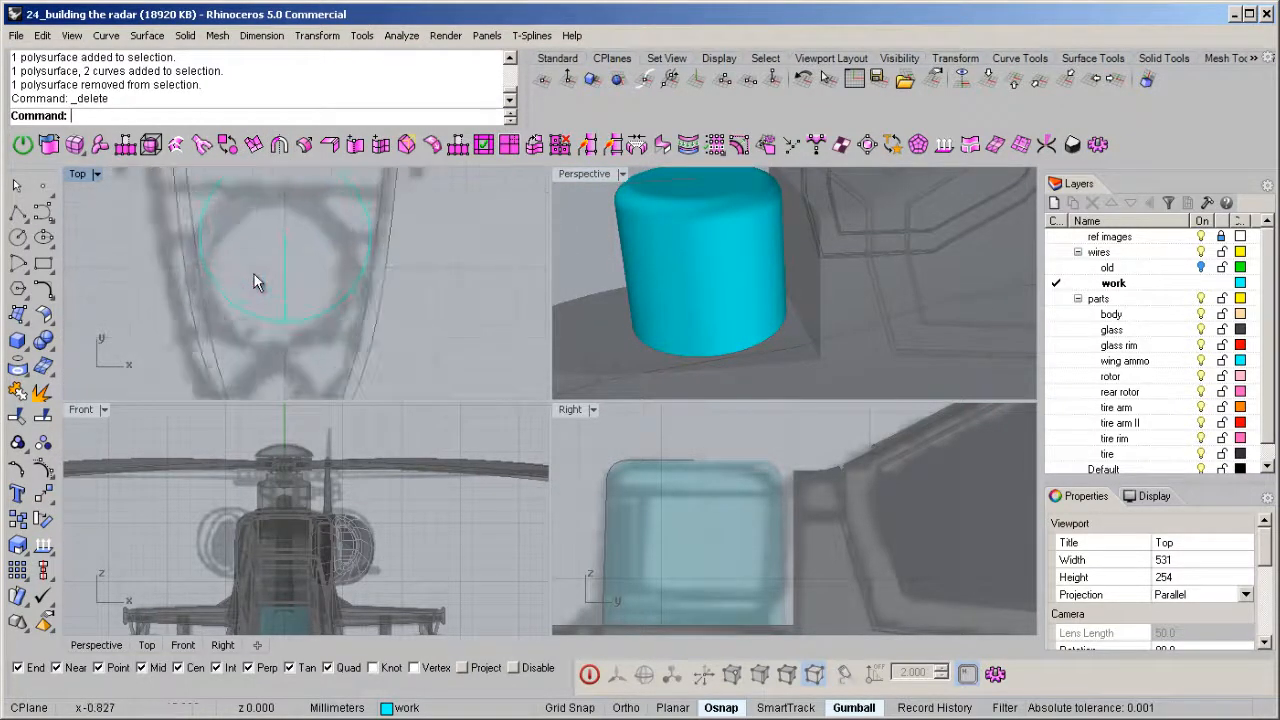
pyautogui.moveTo(252, 312); pyautogui.dragTo(267, 348, button='right')
pyautogui.moveTo(700, 275); pyautogui.dragTo(768, 272, button='right')
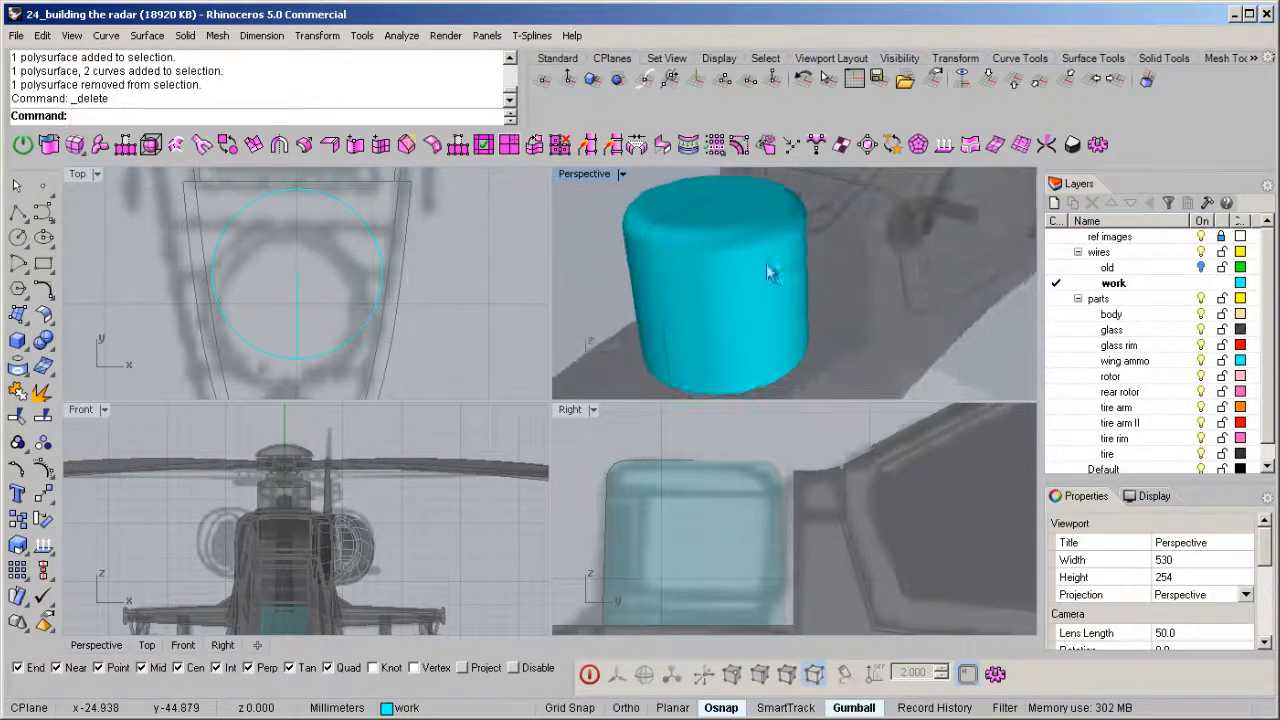
pyautogui.middleClick(227, 335)
pyautogui.click(306, 238)
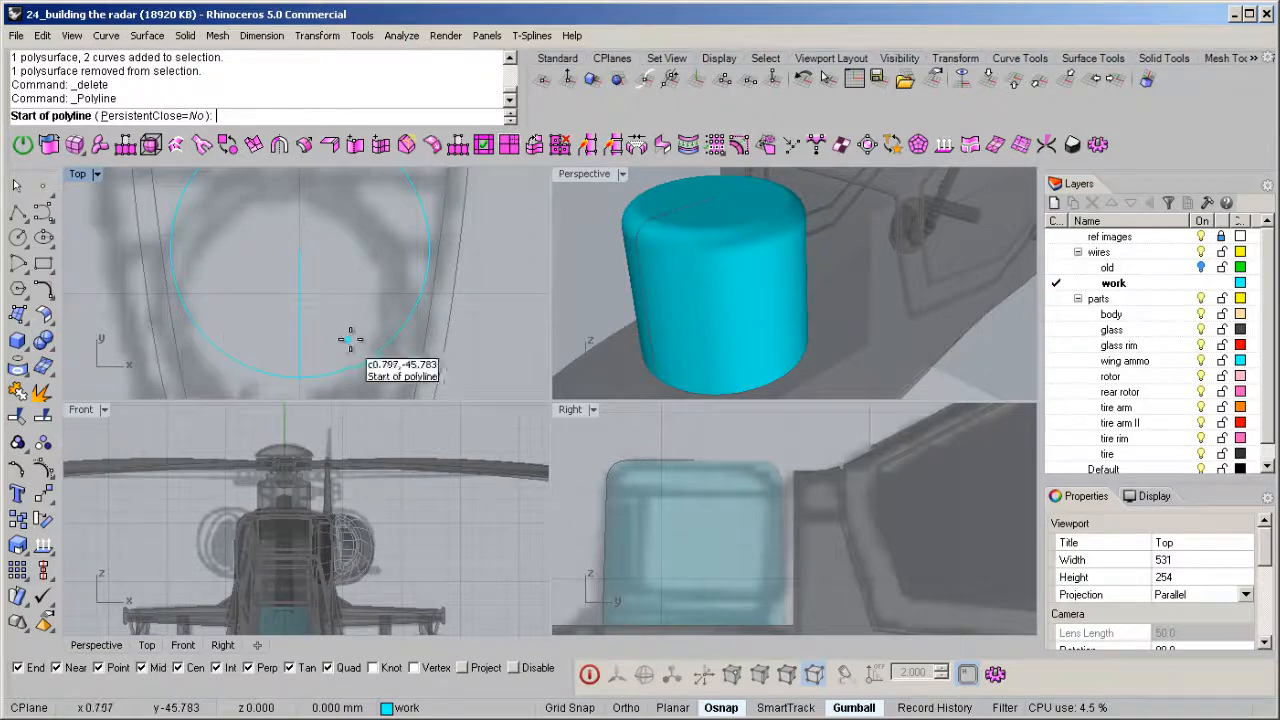
pyautogui.click(161, 346)
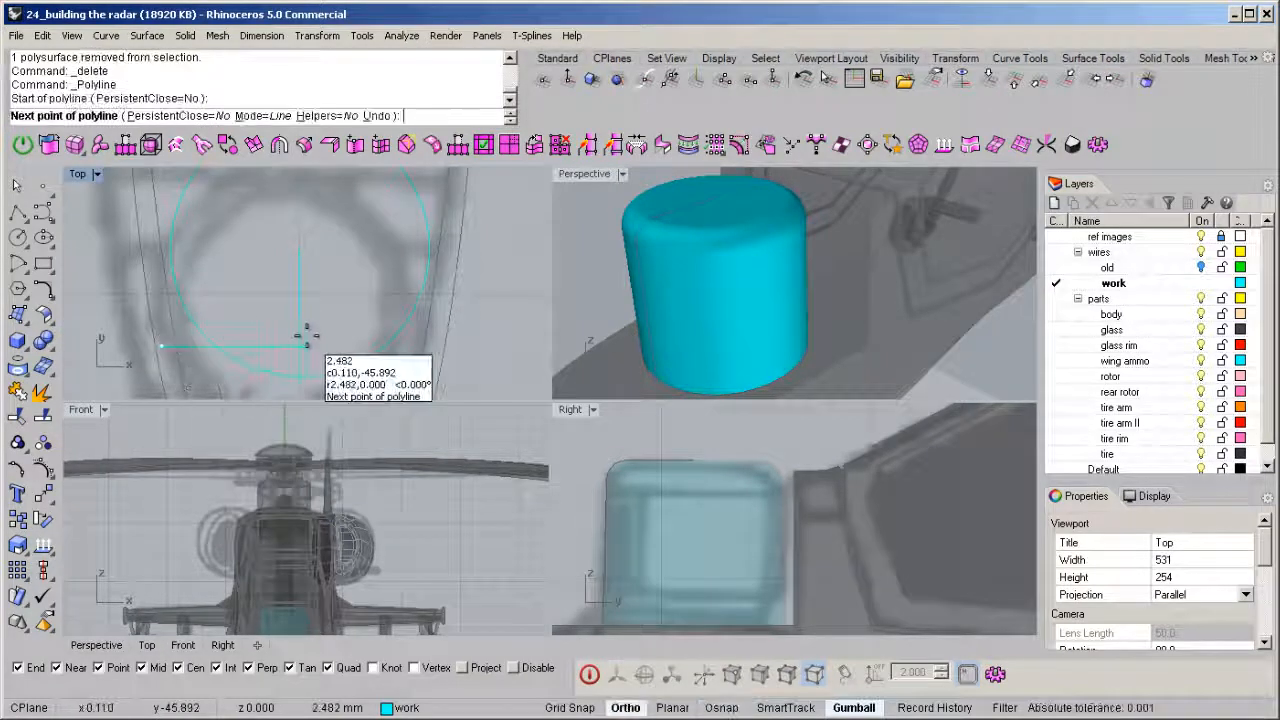
pyautogui.click(313, 345)
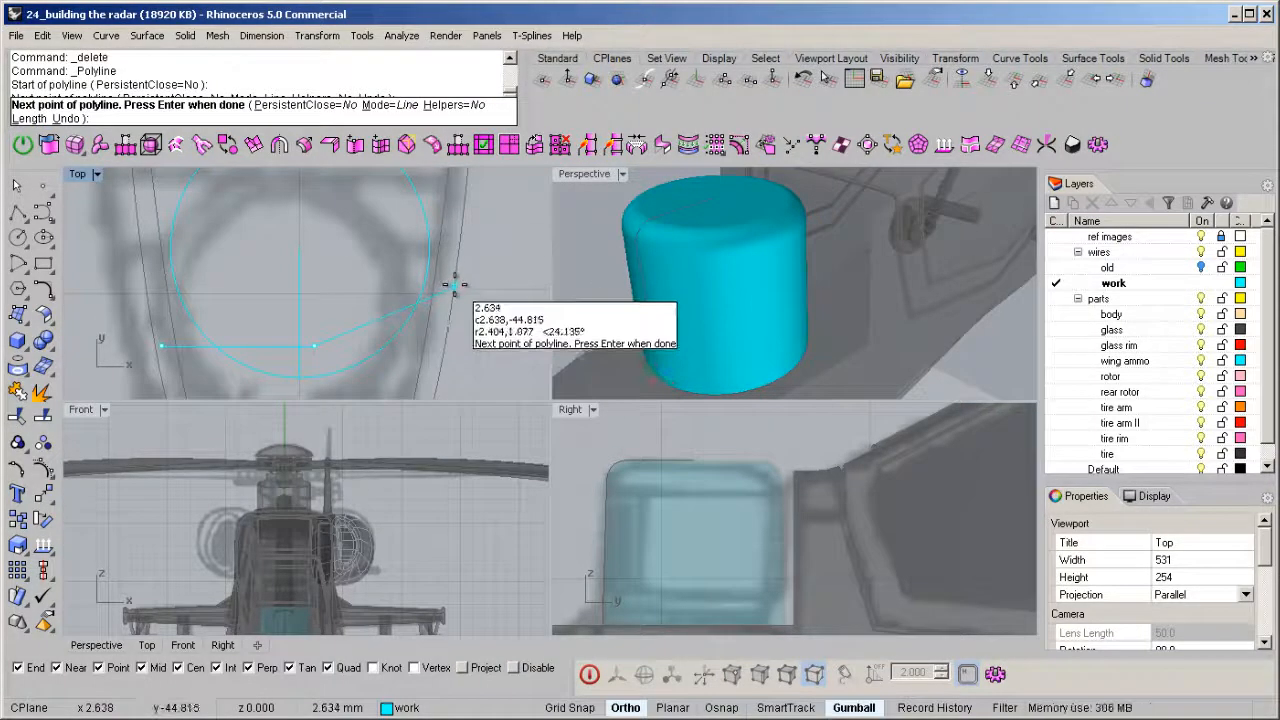
pyautogui.click(451, 296)
pyautogui.press('Return')
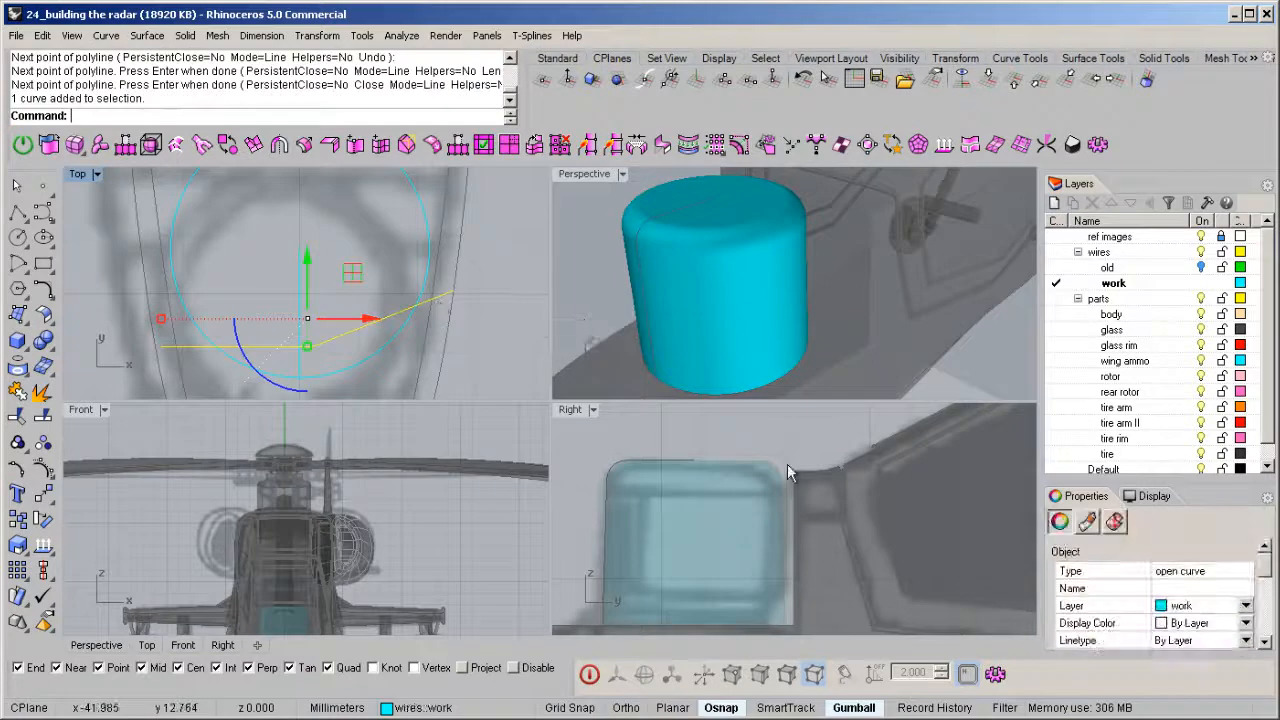
# Extrude the bent polyline vertically into a surface that passes through the radar and beyond its upper face.
pyautogui.scroll(-10, 638, 493)
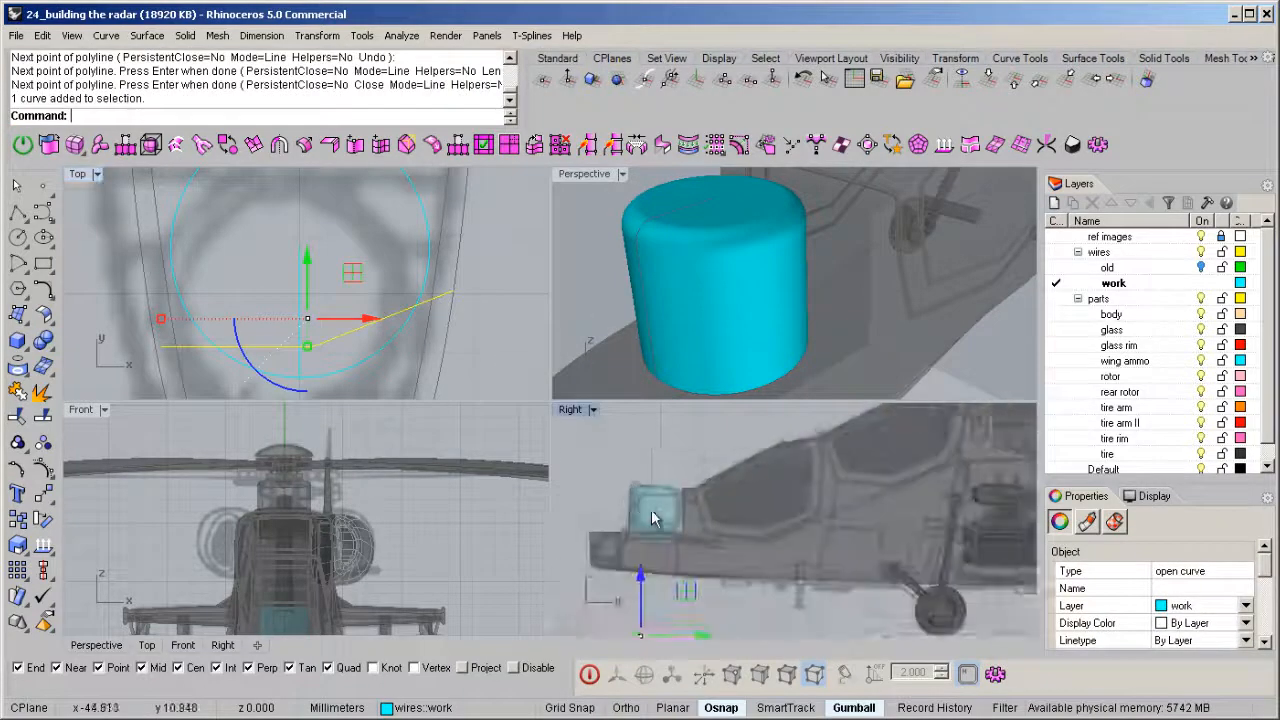
pyautogui.scroll(-2, 660, 590)
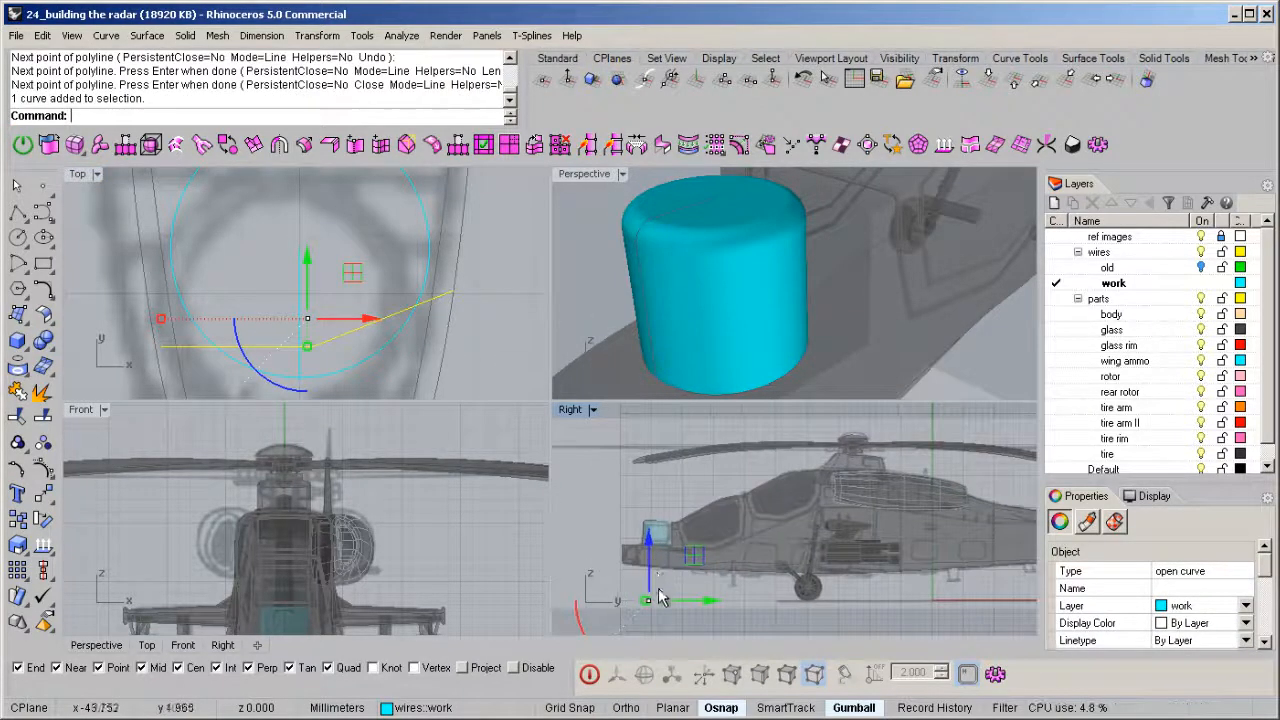
pyautogui.moveTo(650, 583); pyautogui.dragTo(664, 475)
pyautogui.scroll(-4, 723, 246)
pyautogui.moveTo(701, 301); pyautogui.dragTo(727, 320, button='right')
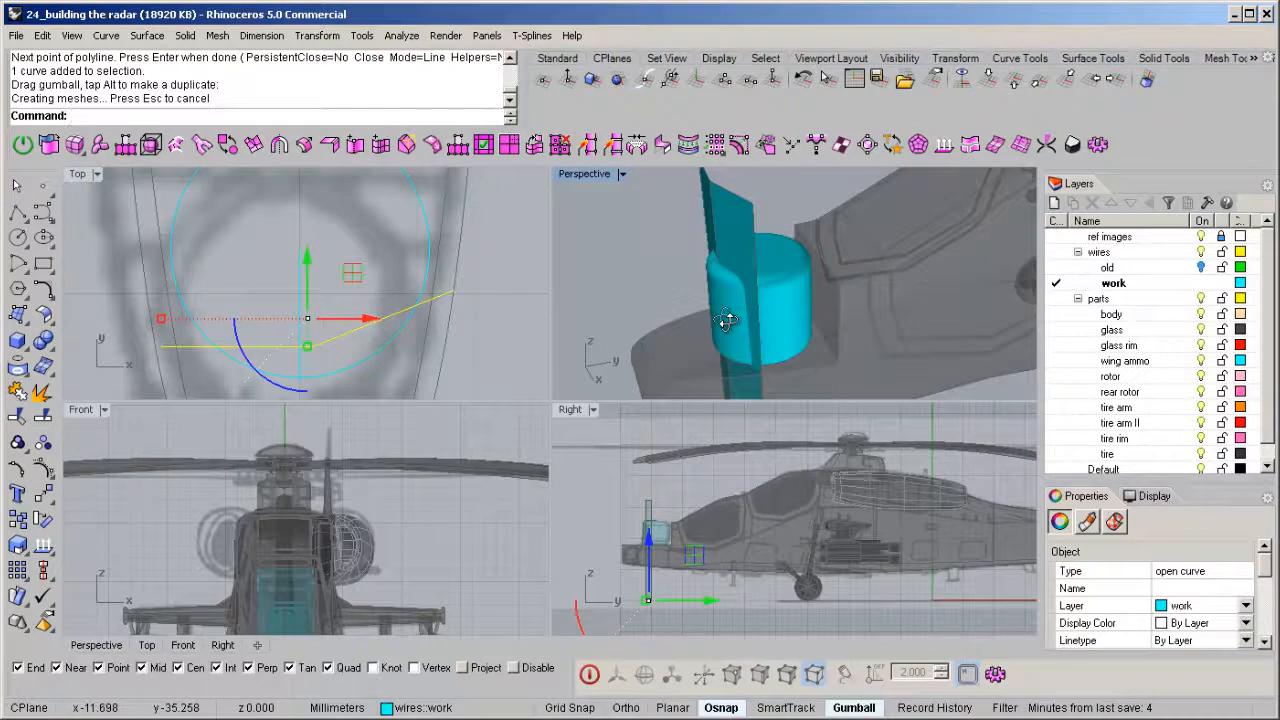
# Boolean split the radar solid using the extruded bent surface as the cutter.
pyautogui.click(783, 263)
pyautogui.moveTo(783, 263)
pyautogui.mouseDown(button='right')
pyautogui.moveTo(957, 290)
pyautogui.moveTo(797, 258)
pyautogui.mouseUp(button='right')
pyautogui.moveTo(727, 311); pyautogui.dragTo(808, 316, button='right')
pyautogui.hotkey('ctrl', 'b')
pyautogui.click(752, 222)
pyautogui.press('Return')
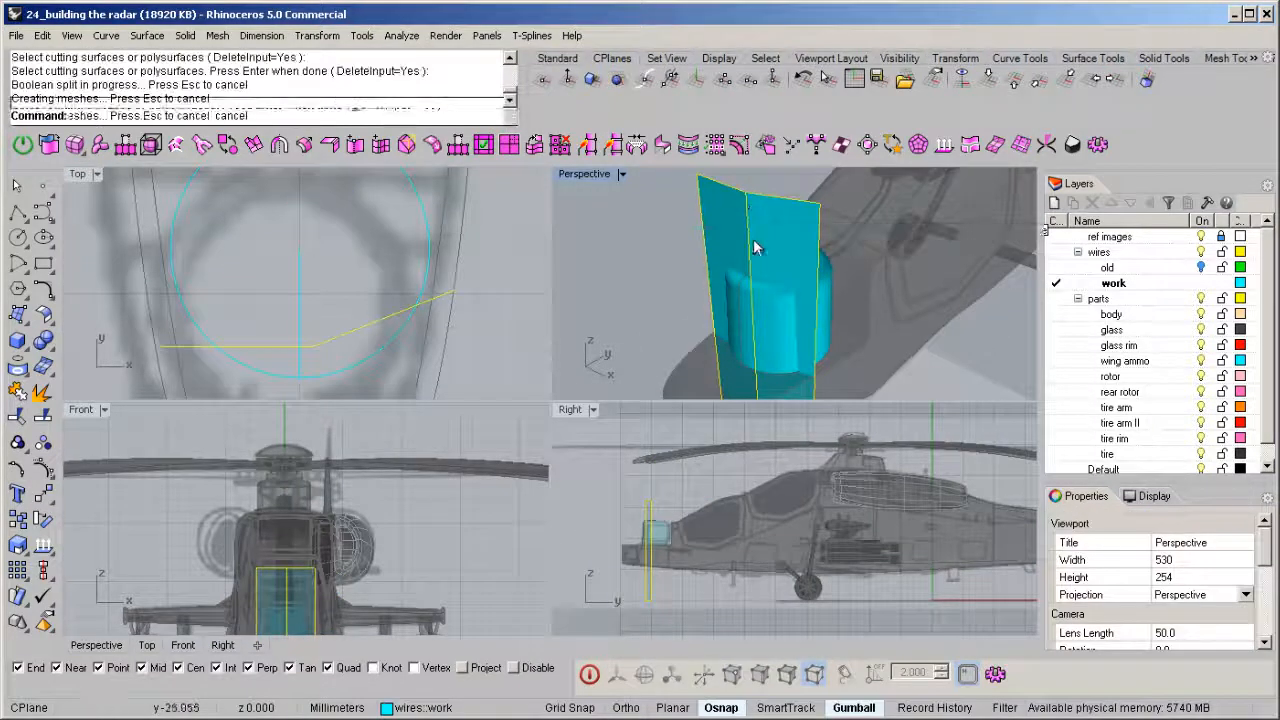
# Delete the radar's cut-off front piece and the extruded cutting surface, leaving two flat front faces.
pyautogui.click(749, 320)
pyautogui.press('Delete')
pyautogui.click(743, 300)
pyautogui.press('Delete')
pyautogui.moveTo(743, 307); pyautogui.dragTo(790, 281, button='right')
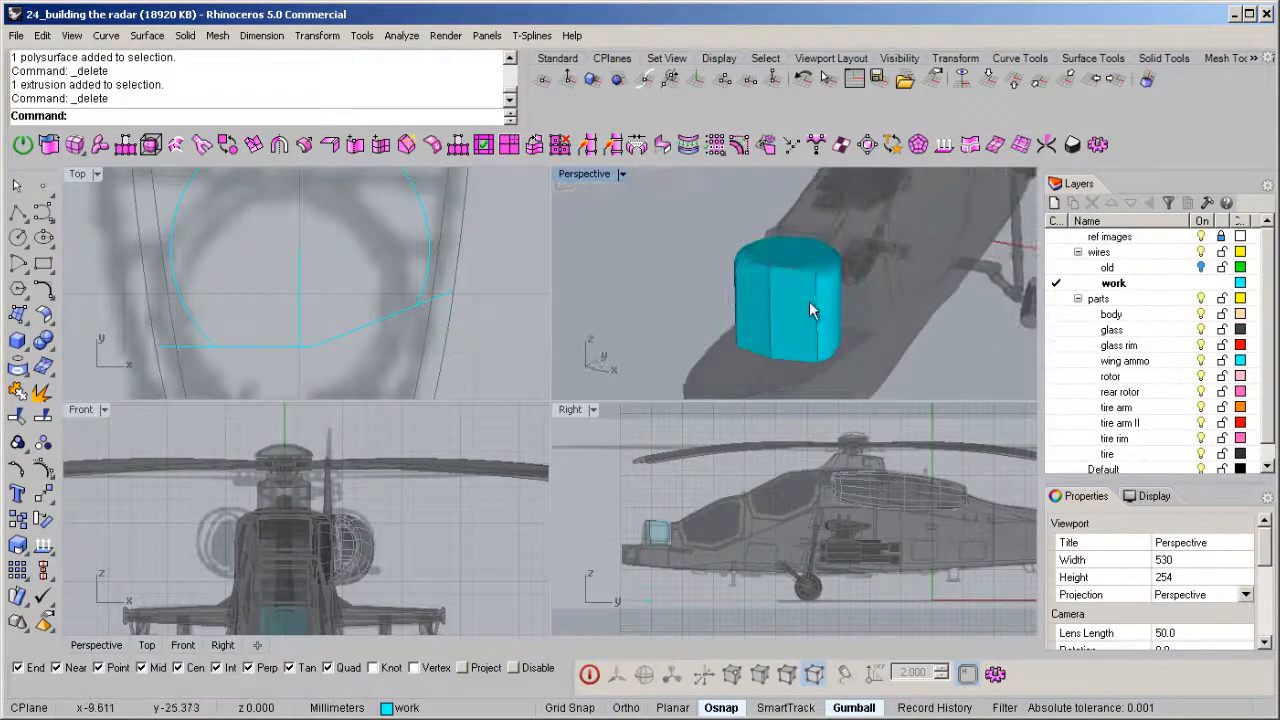
pyautogui.moveTo(705, 223); pyautogui.dragTo(844, 268, button='right')
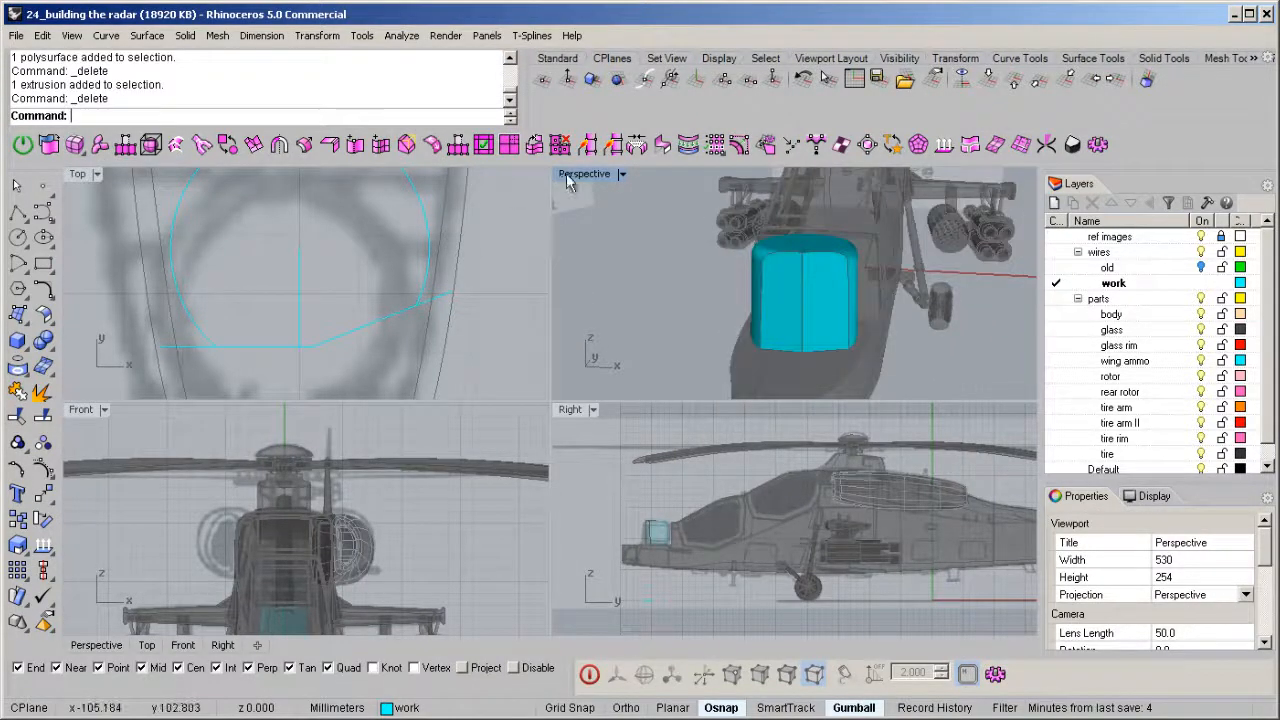
pyautogui.moveTo(719, 285); pyautogui.dragTo(820, 320, button='right')
# Set the Front view to Shaded display and maximize it around the radar.
pyautogui.scroll(5, 324, 497)
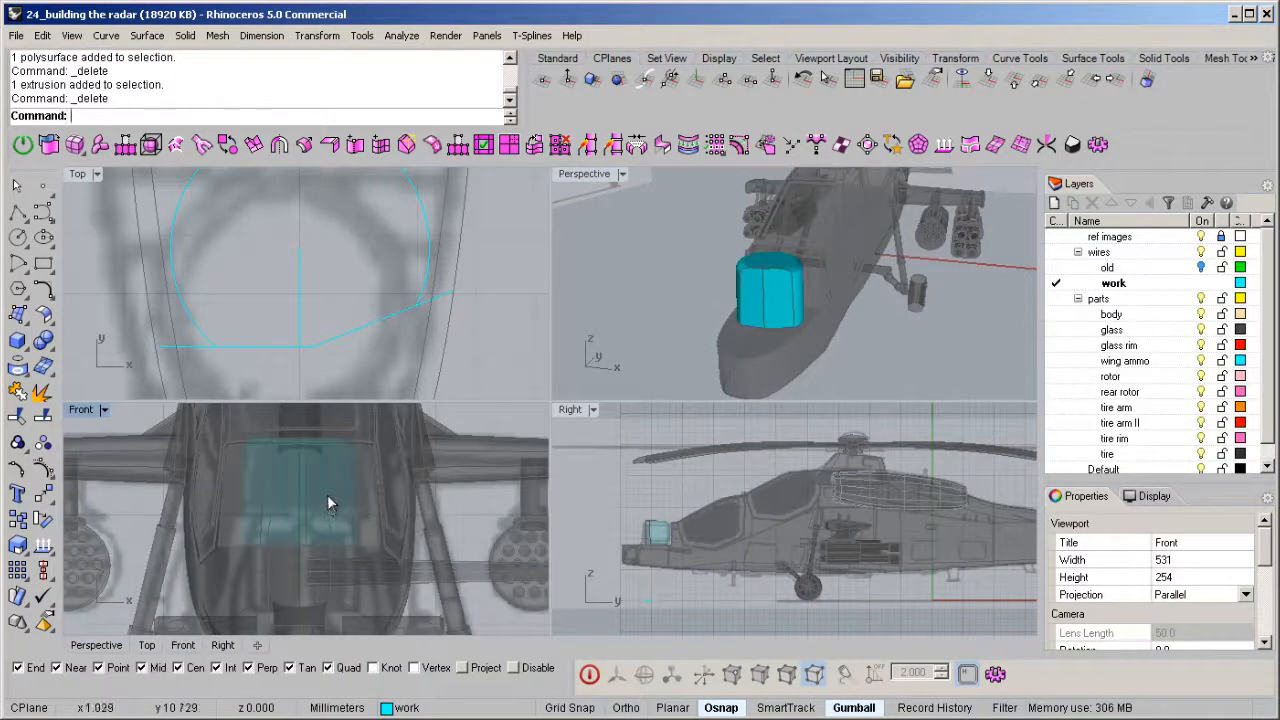
pyautogui.hotkey('ctrl', 'alt', 's')
pyautogui.doubleClick(82, 409)
pyautogui.scroll(2, 343, 470)
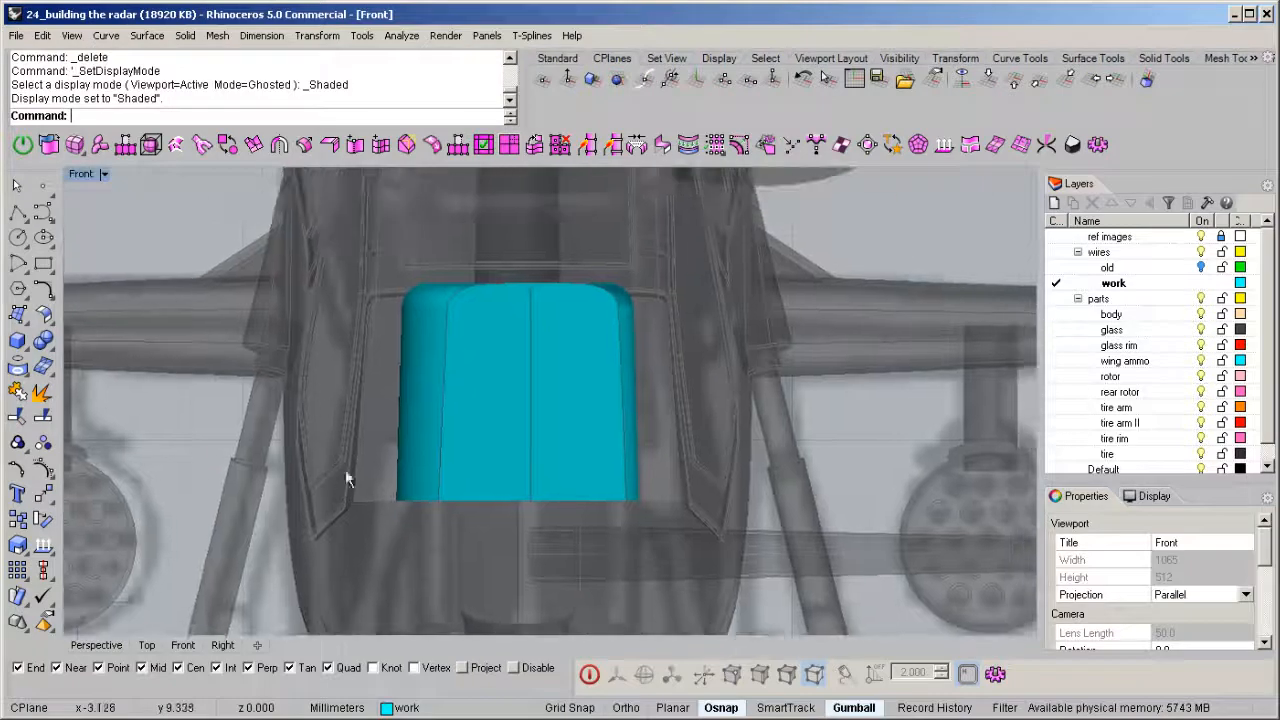
# Draw a rounded rectangle about 1.4 by 2.7 mm over the radar's front and move it along negative X, clear of the fuselage.
pyautogui.middleClick(316, 400)
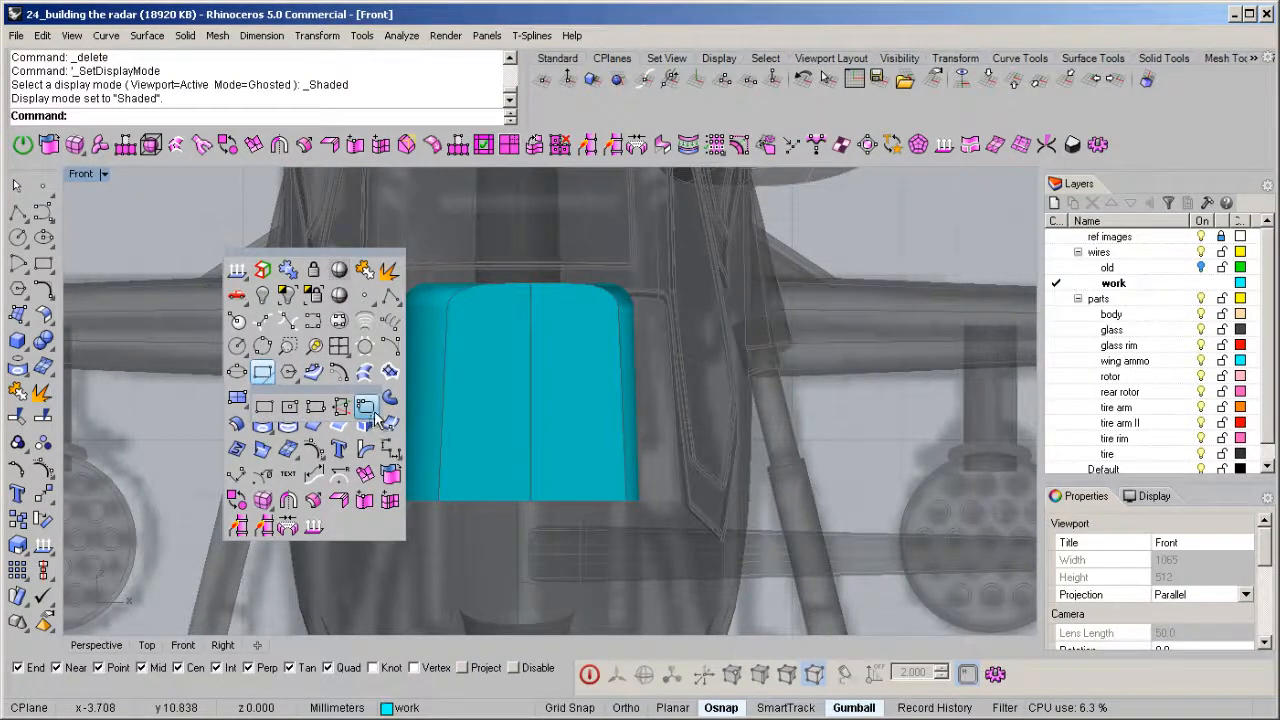
pyautogui.click(366, 408)
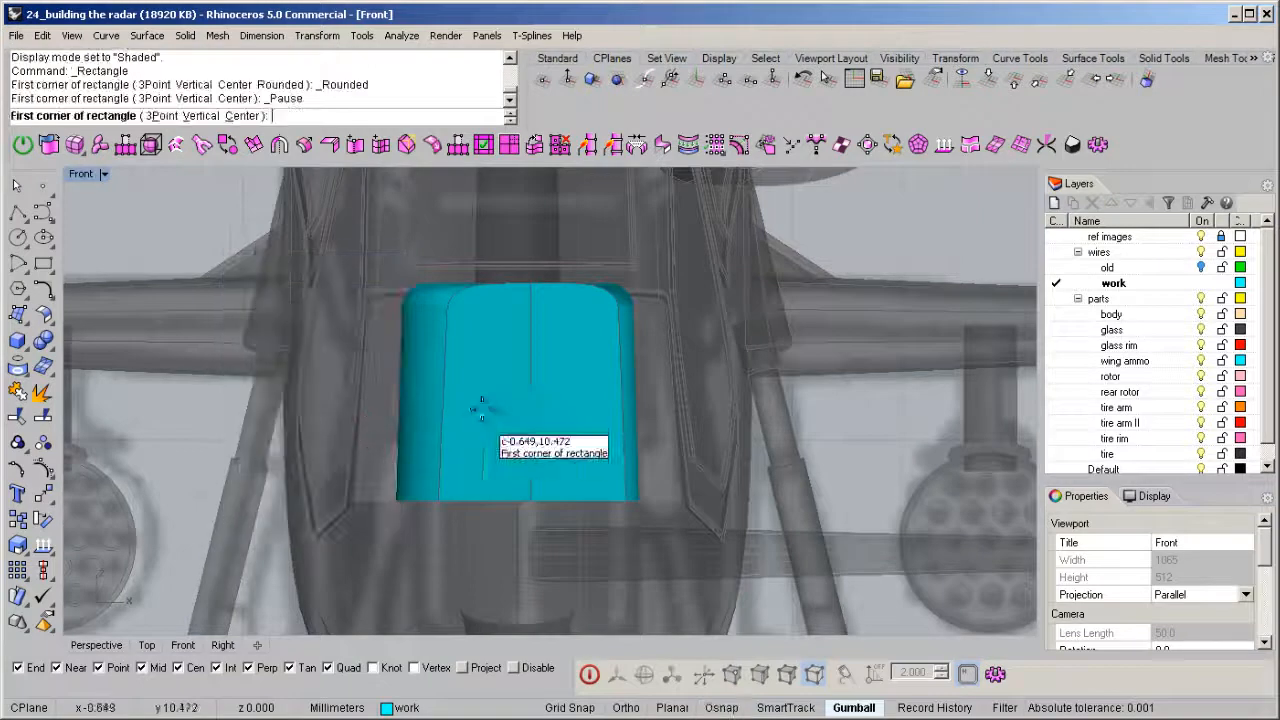
pyautogui.click(451, 329)
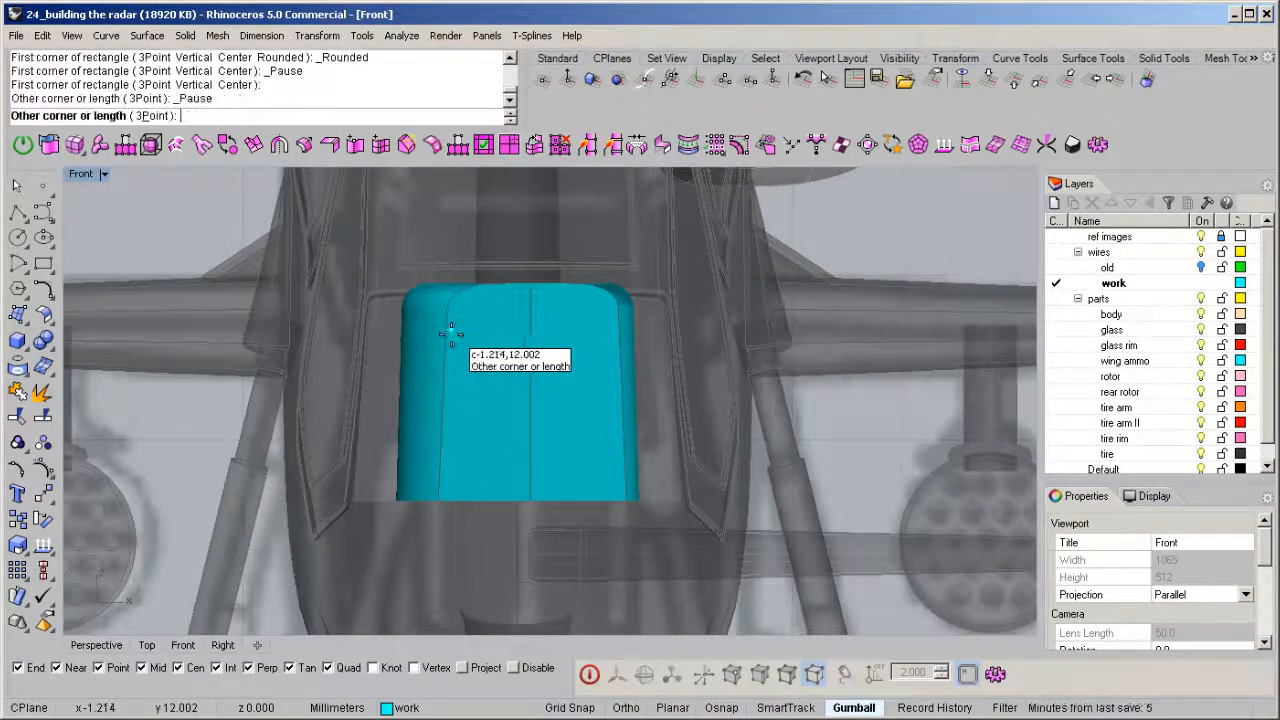
pyautogui.keyDown('alt'); pyautogui.click(527, 480); pyautogui.keyUp('alt')
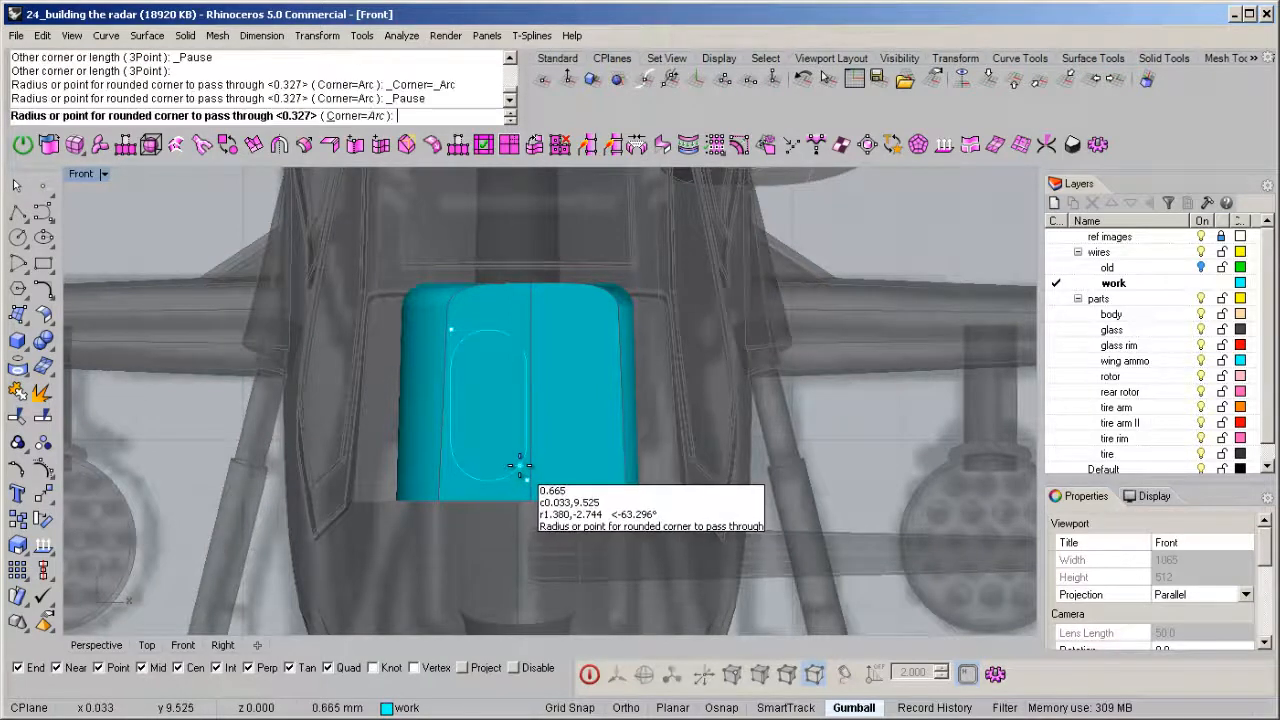
pyautogui.keyDown('alt'); pyautogui.click(521, 470); pyautogui.keyUp('alt')
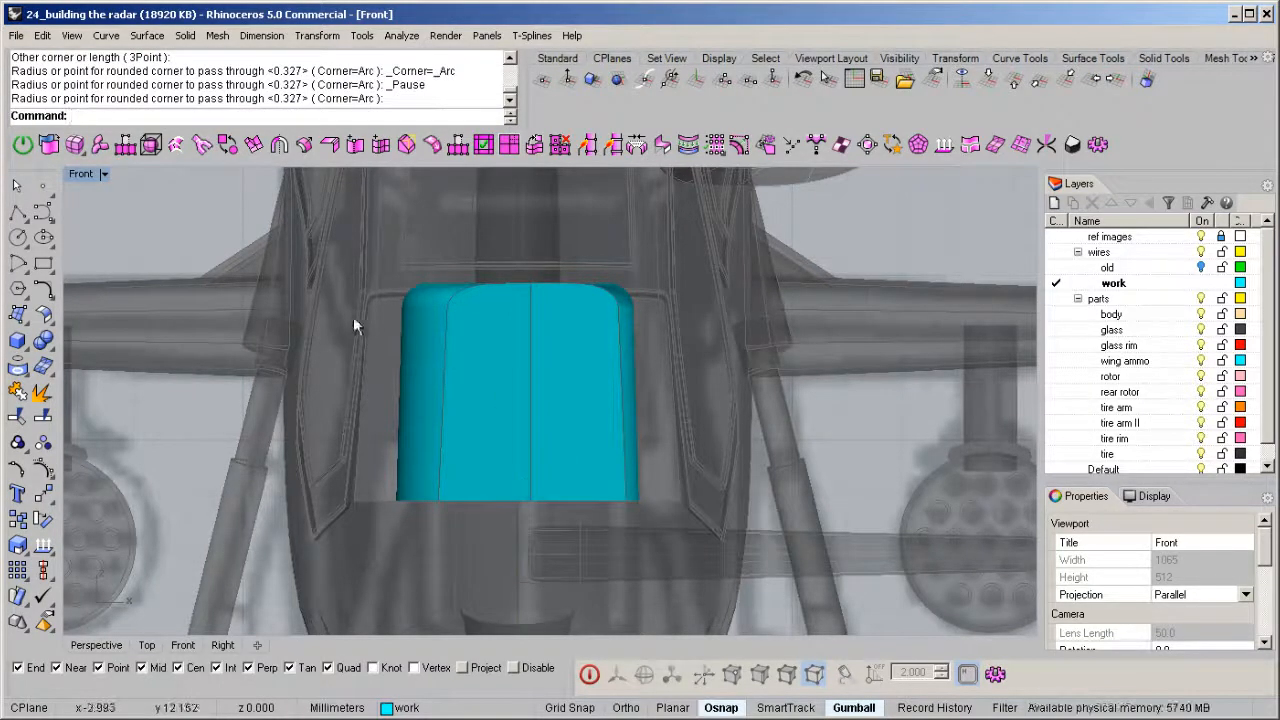
pyautogui.moveTo(498, 450); pyautogui.dragTo(546, 560)
pyautogui.moveTo(550, 406); pyautogui.dragTo(266, 420)
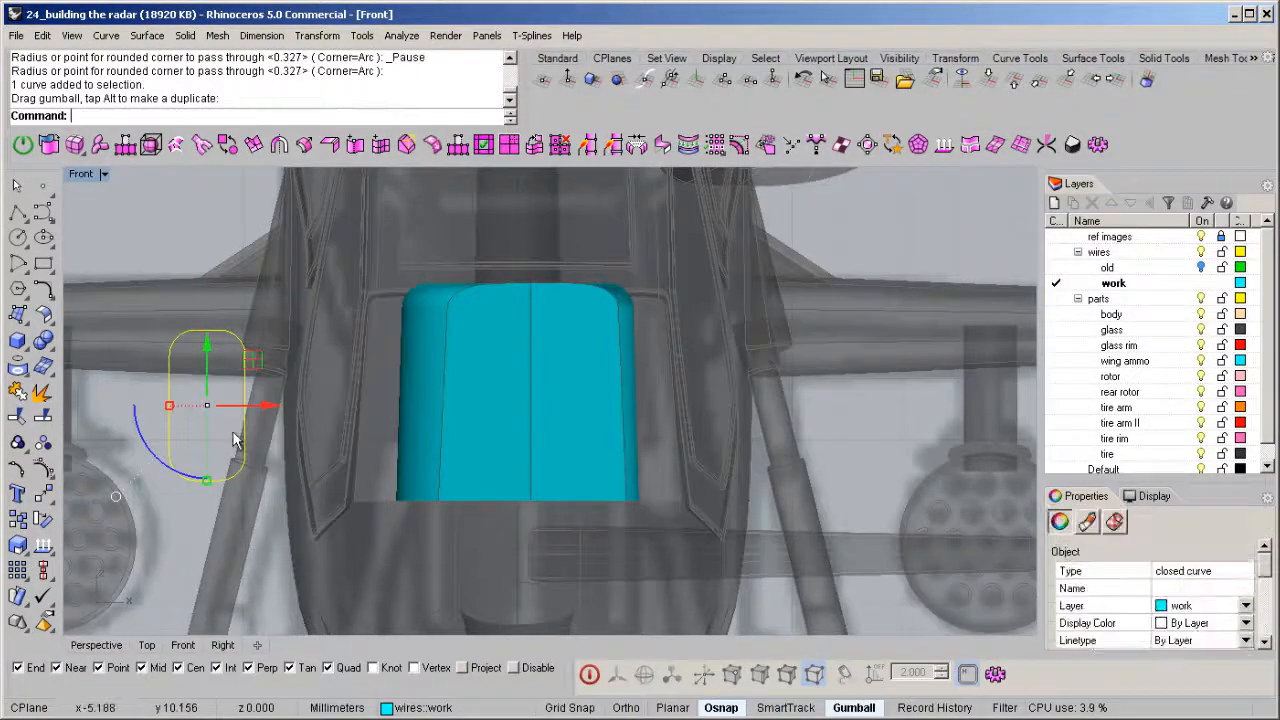
# Place a point at the middle of the rounded rectangle's inner edge and move it along X to the rectangle's centre.
pyautogui.middleClick(233, 440)
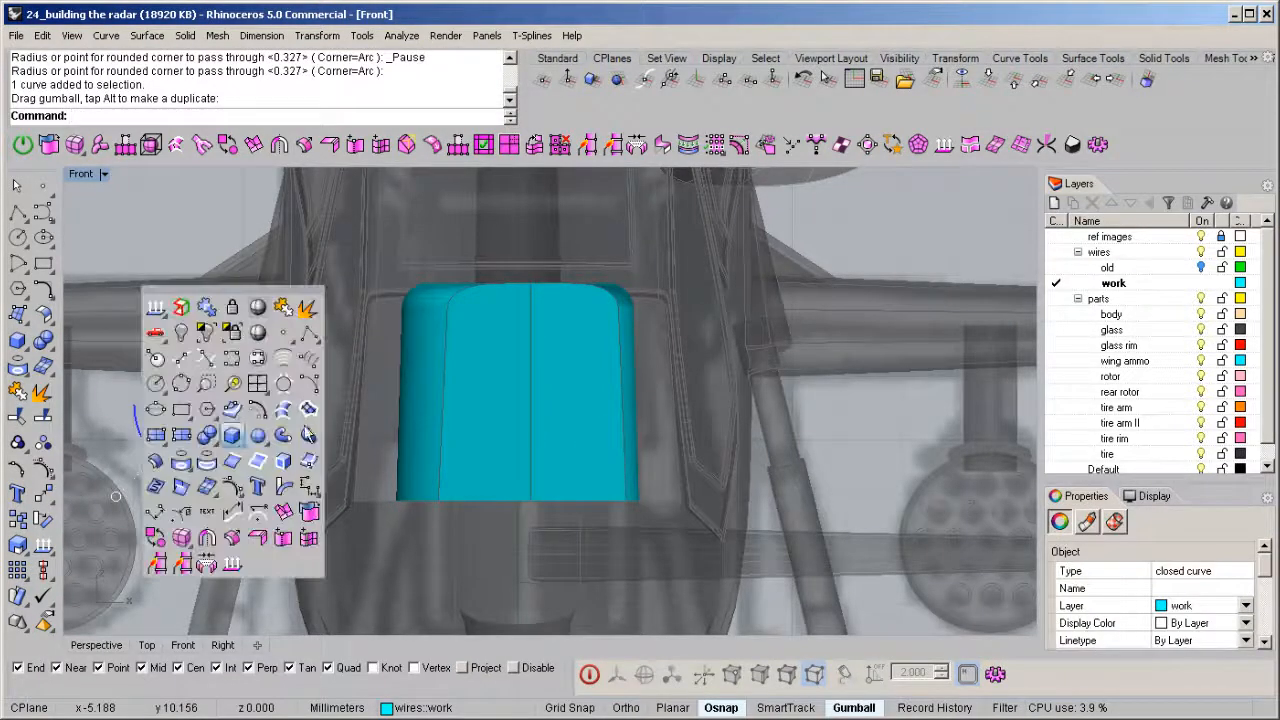
pyautogui.click(284, 338)
pyautogui.scroll(2, 225, 430)
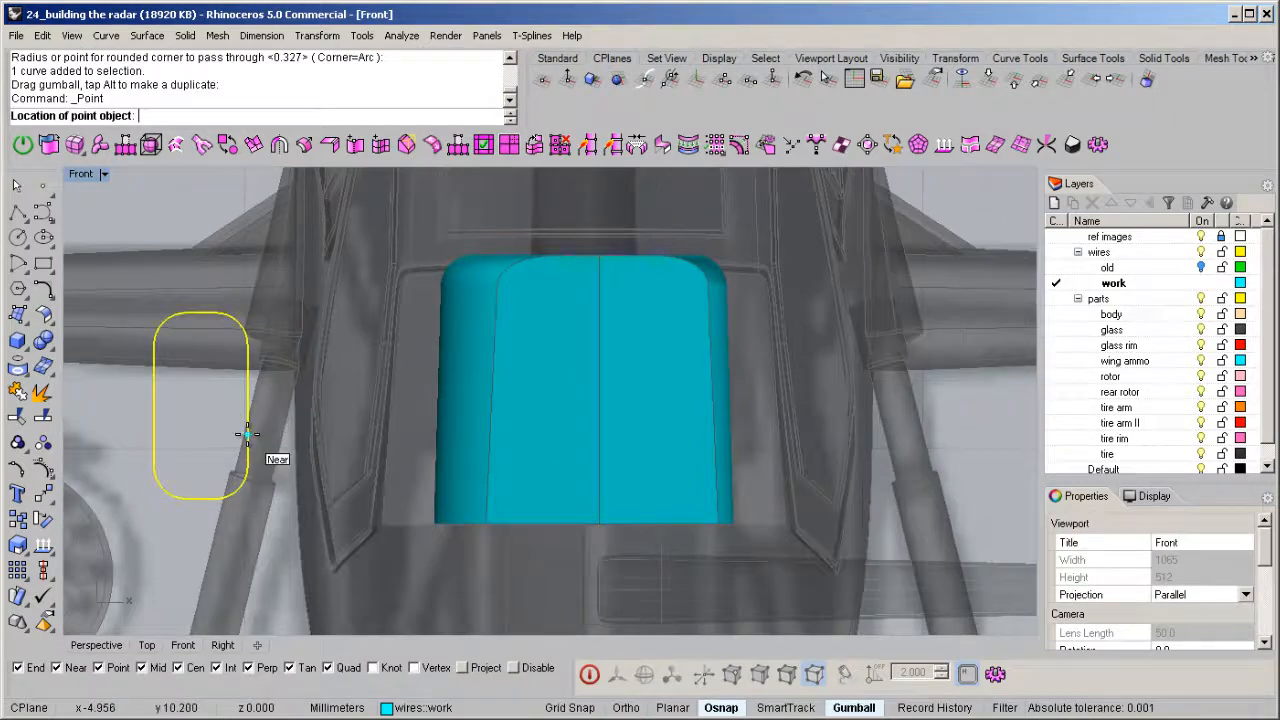
pyautogui.click(249, 403)
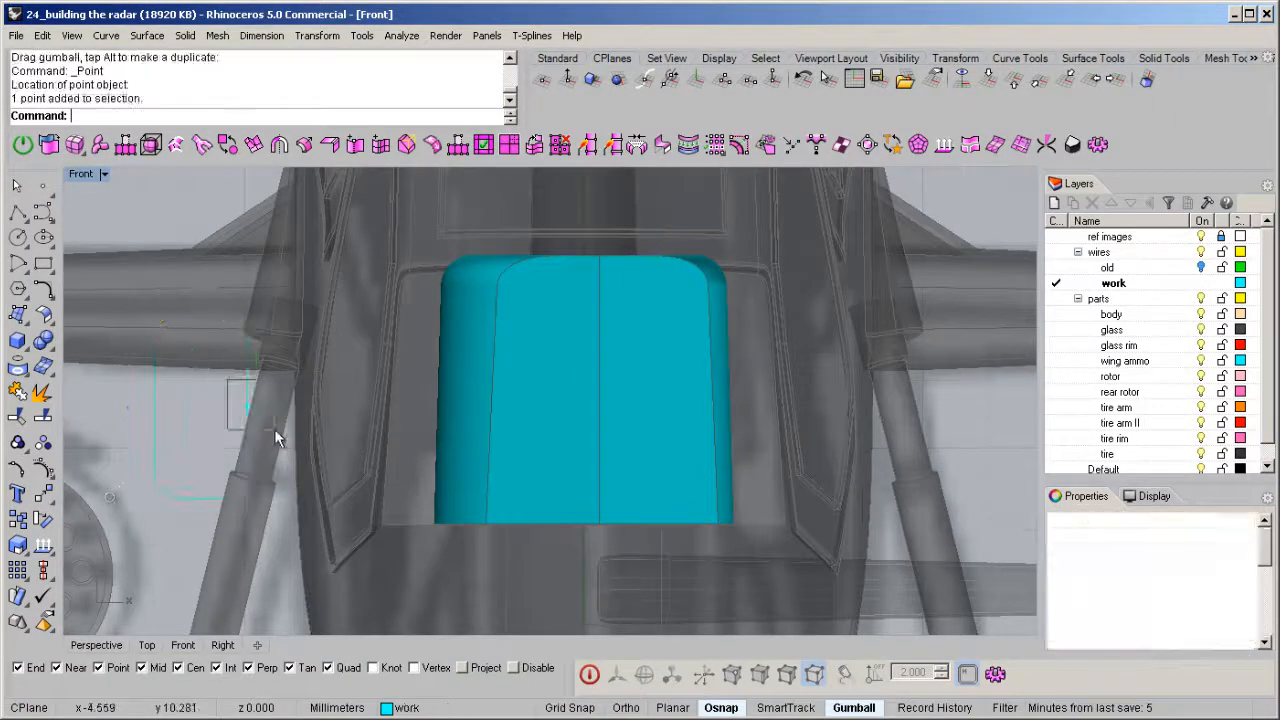
pyautogui.click(280, 405)
pyautogui.click(249, 404)
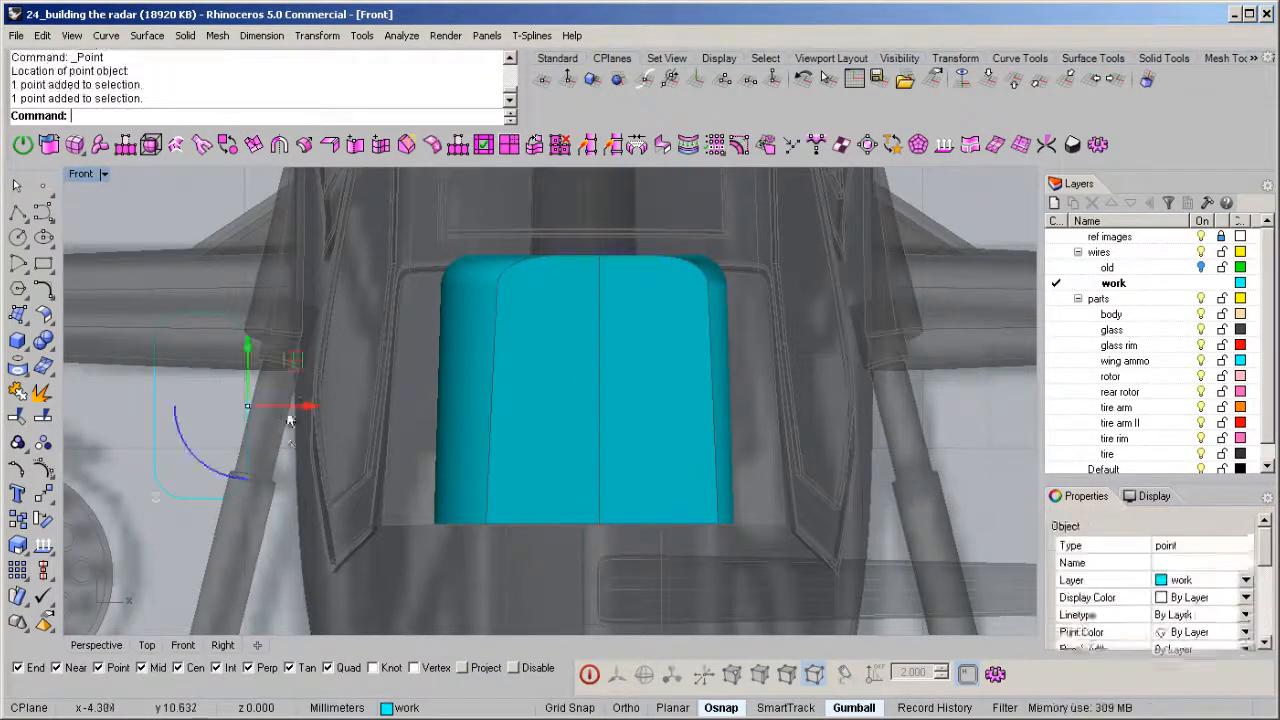
pyautogui.moveTo(310, 408); pyautogui.dragTo(260, 408)
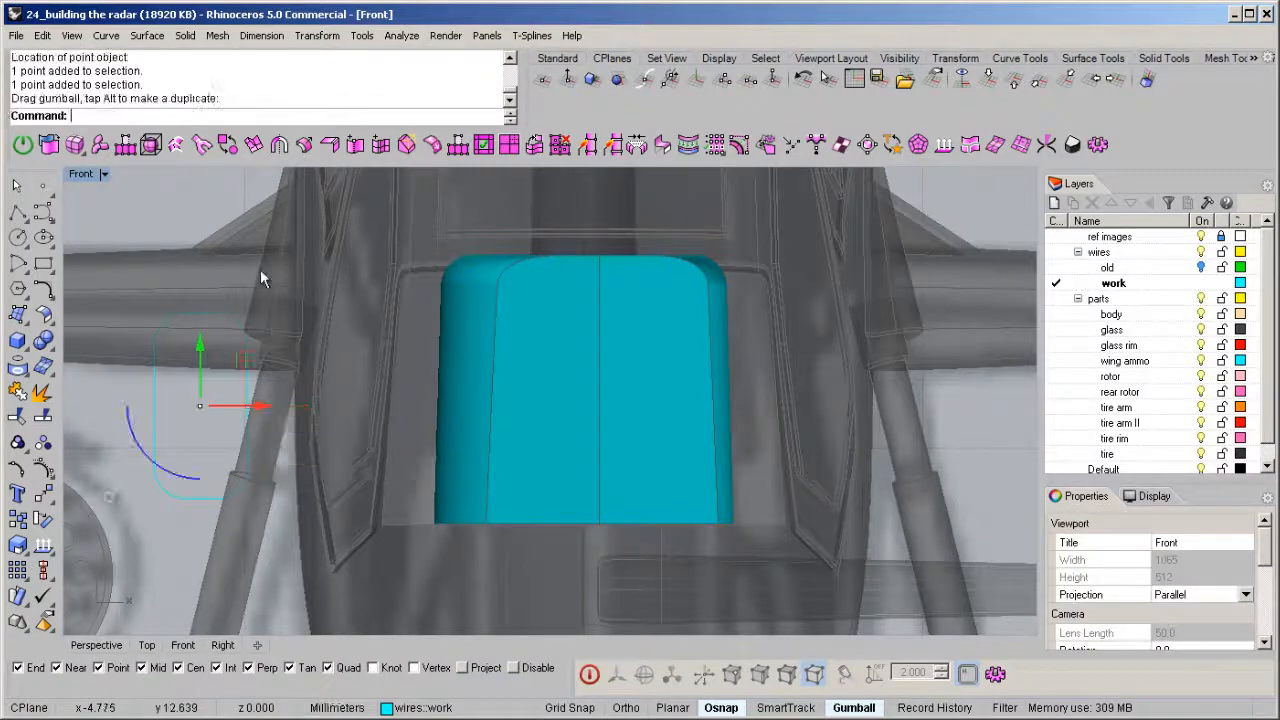
# Select the rounded rectangle with its centre point and move both beside the helicopter's nose, level with the radar.
pyautogui.moveTo(262, 291); pyautogui.dragTo(150, 430)
pyautogui.doubleClick(78, 179)
pyautogui.scroll(-5, 457, 240)
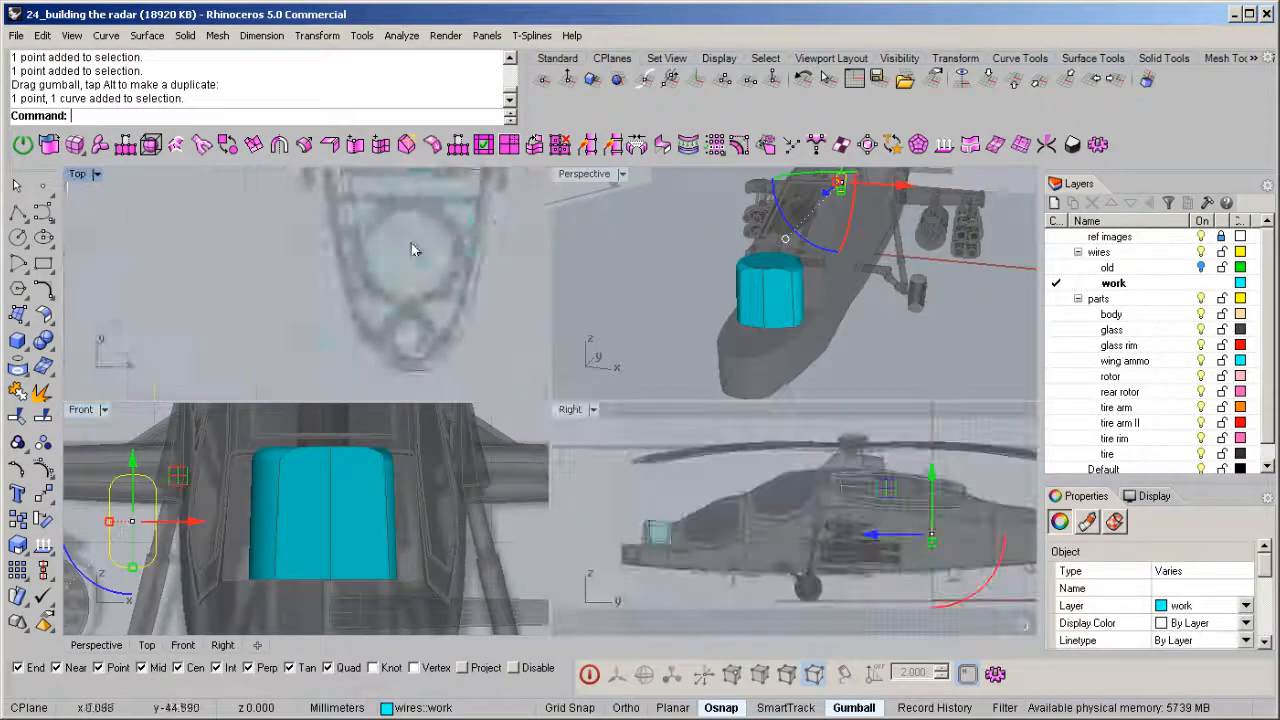
pyautogui.moveTo(380, 249); pyautogui.dragTo(317, 330, button='right')
pyautogui.moveTo(330, 205); pyautogui.dragTo(367, 297)
pyautogui.doubleClick(571, 178)
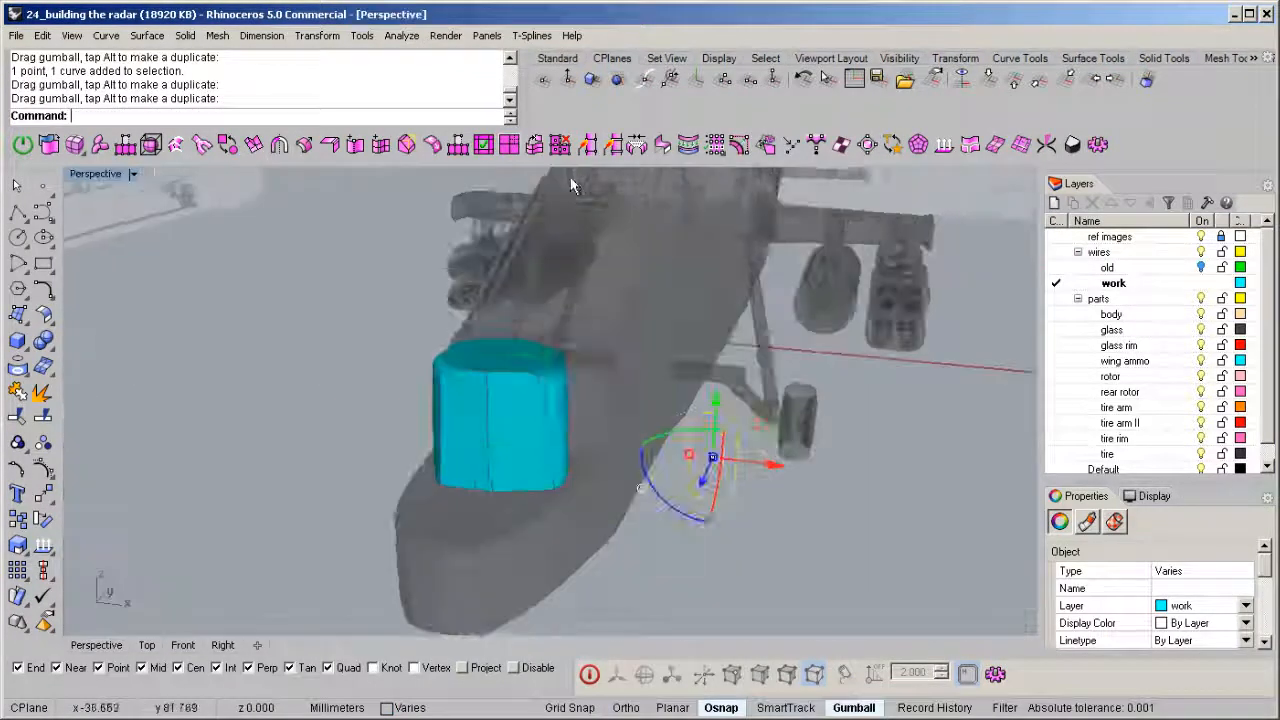
pyautogui.scroll(-5, 588, 308)
pyautogui.moveTo(604, 390); pyautogui.dragTo(571, 477, button='right')
pyautogui.click(614, 490)
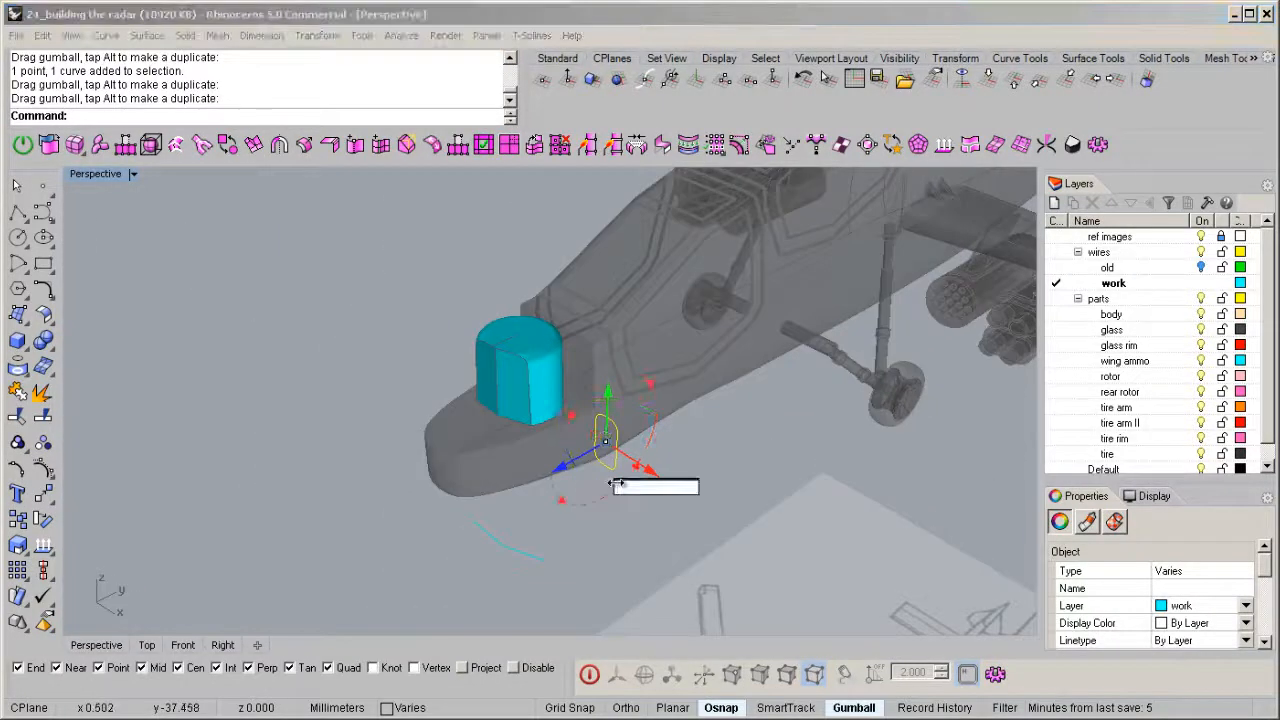
pyautogui.press('Return')
pyautogui.moveTo(567, 470); pyautogui.dragTo(668, 412, button='right')
pyautogui.rightClick(668, 411)
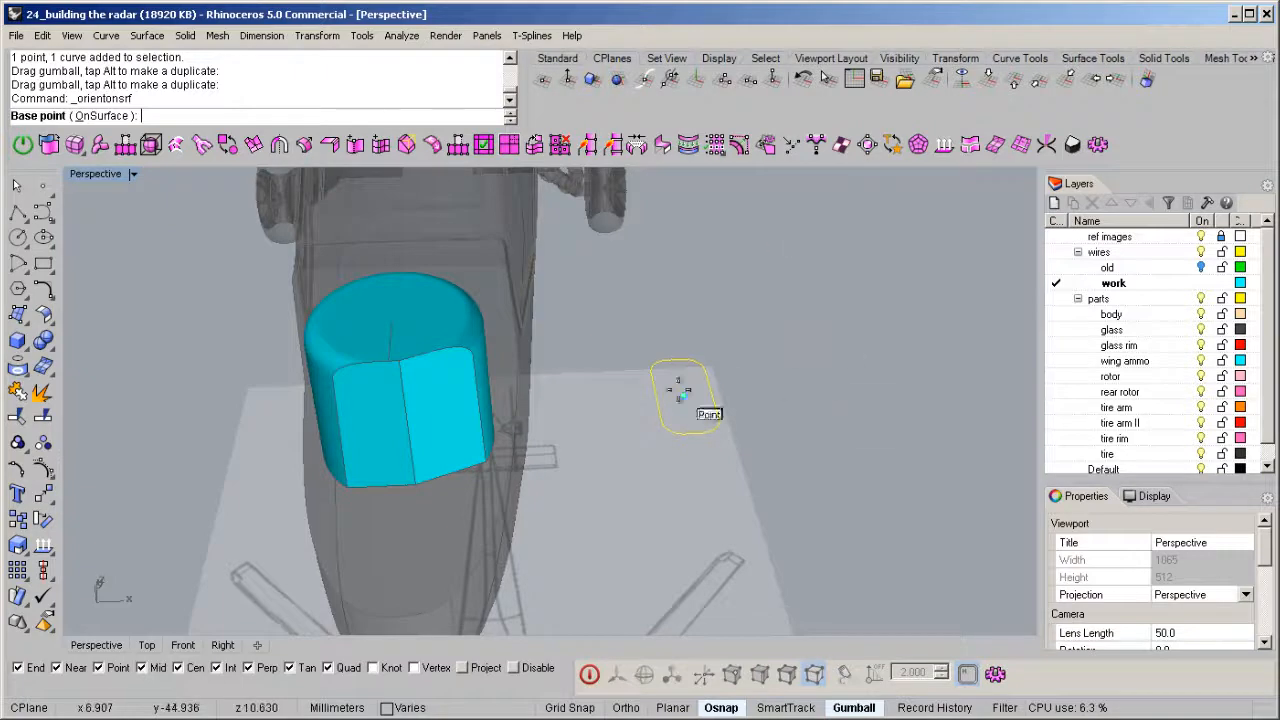
pyautogui.click(676, 397)
pyautogui.press('F8')
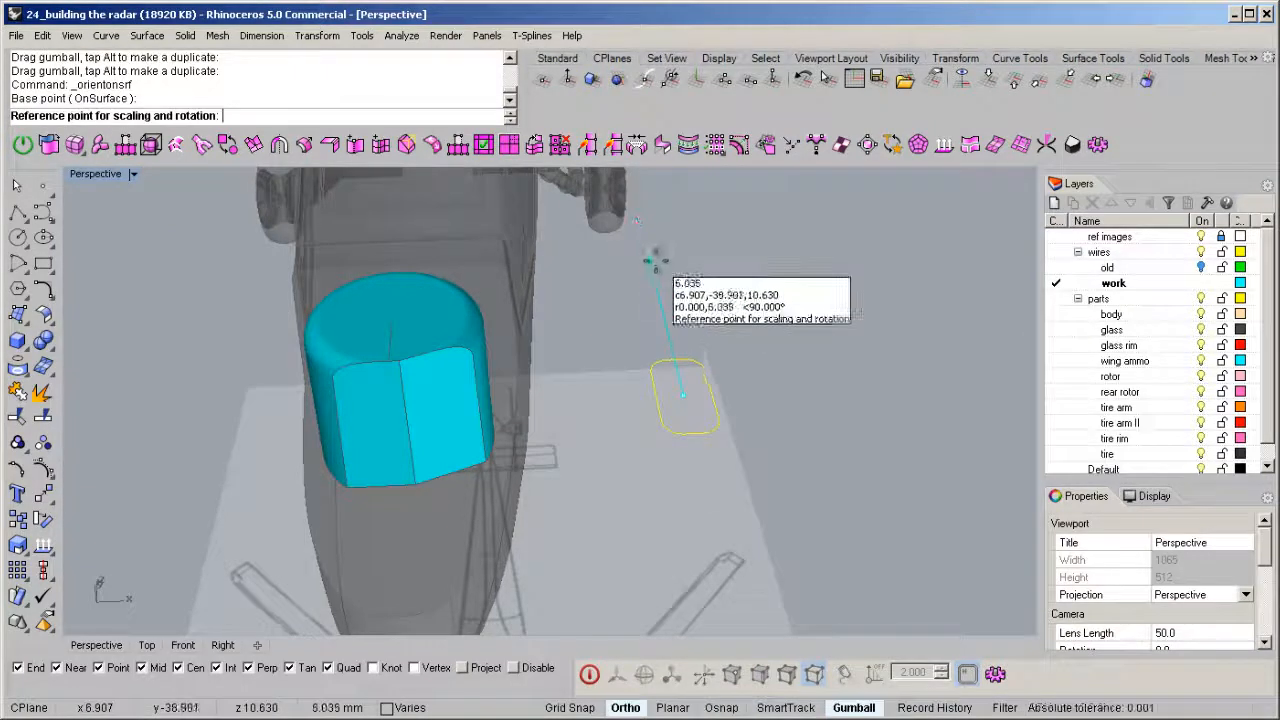
pyautogui.click(661, 275)
pyautogui.moveTo(595, 280); pyautogui.dragTo(334, 337, button='right')
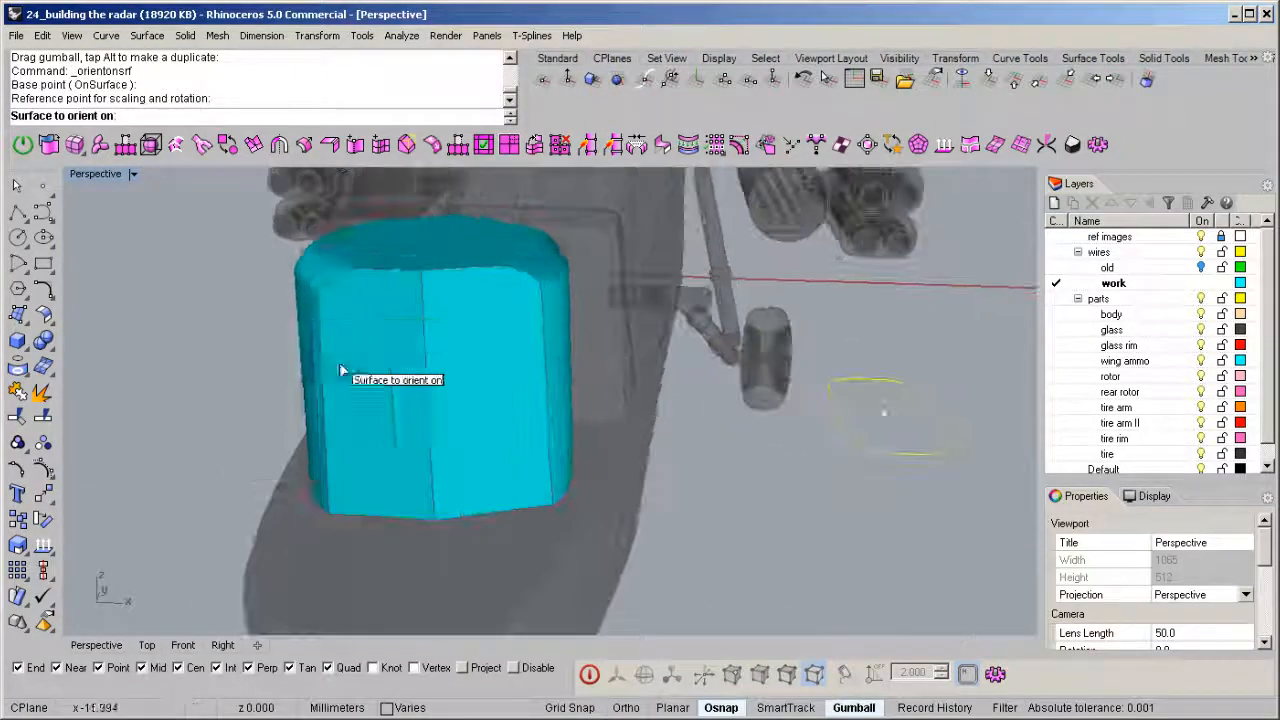
pyautogui.click(364, 363)
pyautogui.click(200, 460)
pyautogui.moveTo(420, 423); pyautogui.dragTo(415, 470, button='right')
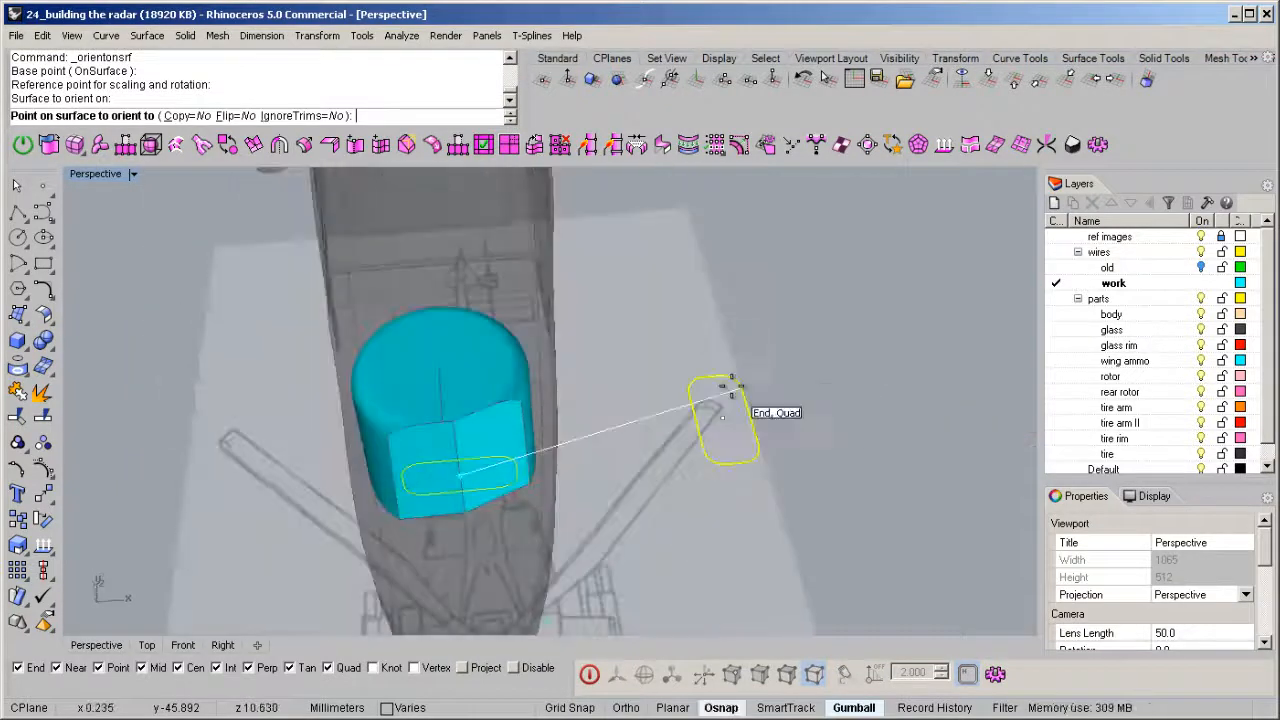
pyautogui.press('Escape')
# Orient a copy of the rounded rectangle and its centre point upright onto the radar's left front face, using an X-direction reference and Copy=Yes.
pyautogui.rightClick(716, 402)
pyautogui.click(716, 402)
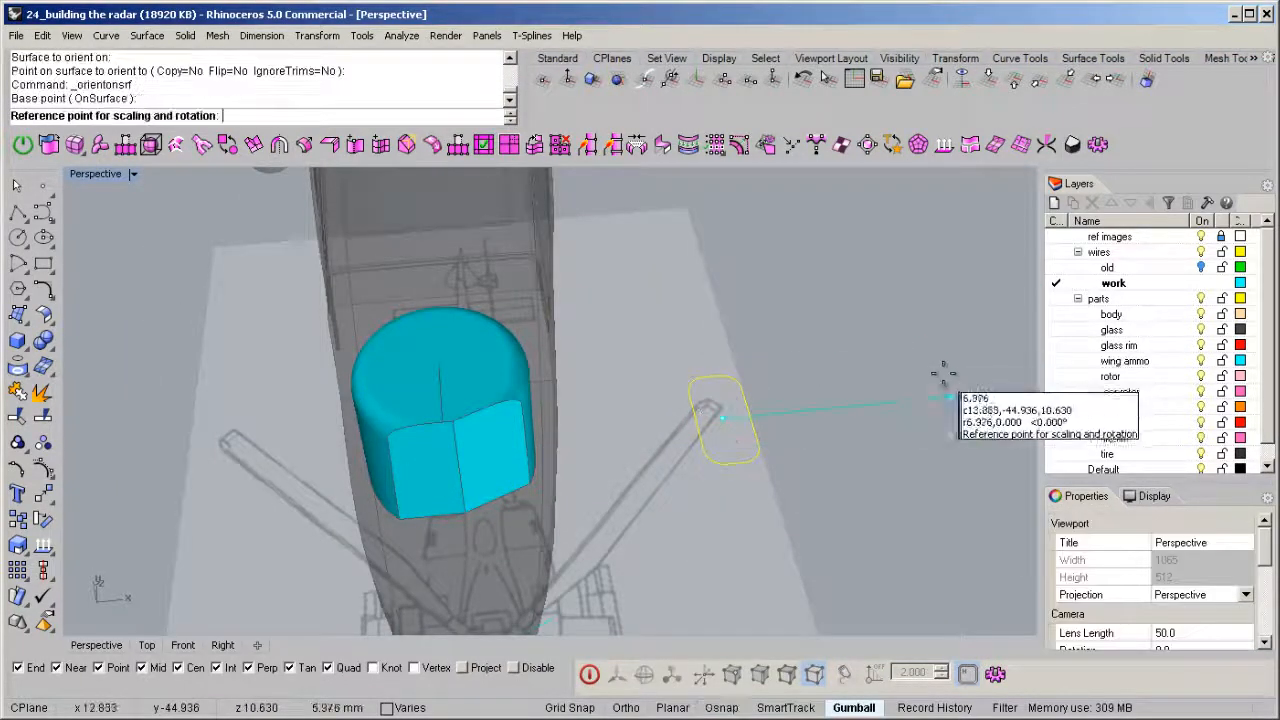
pyautogui.click(957, 374)
pyautogui.moveTo(957, 374); pyautogui.dragTo(428, 428, button='right')
pyautogui.click(428, 428)
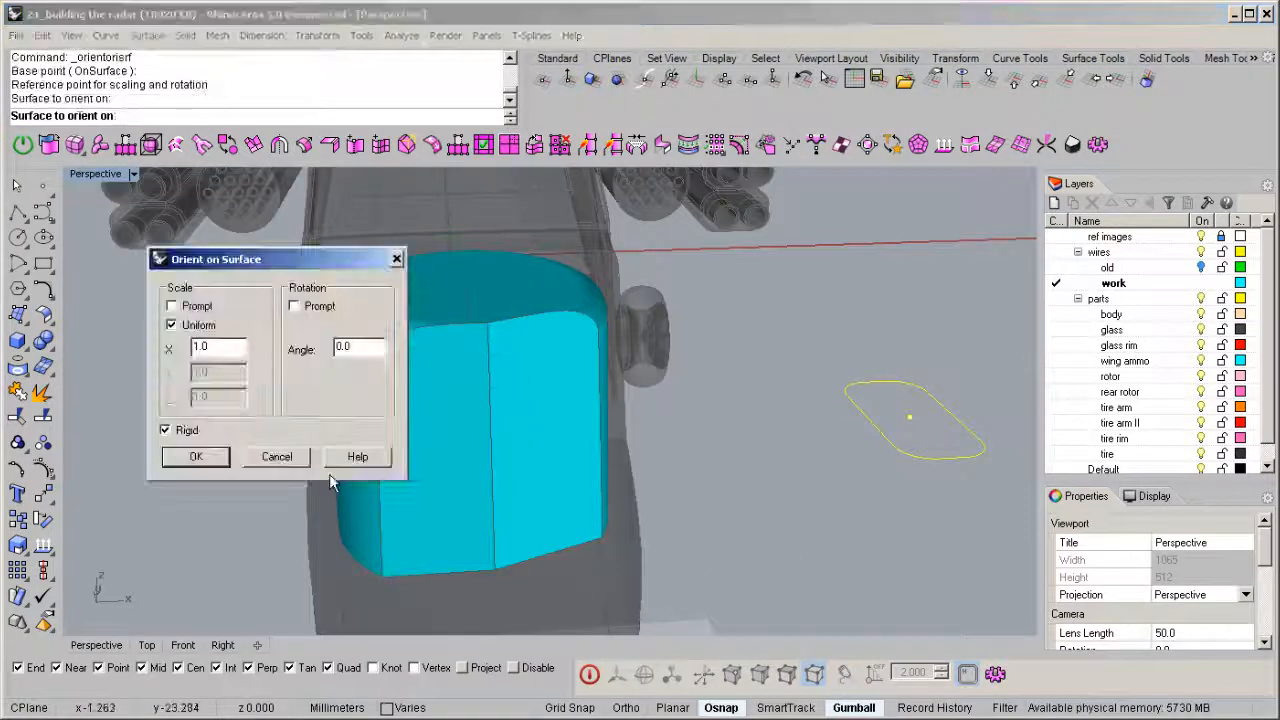
pyautogui.click(197, 456)
pyautogui.moveTo(197, 456); pyautogui.dragTo(361, 398, button='right')
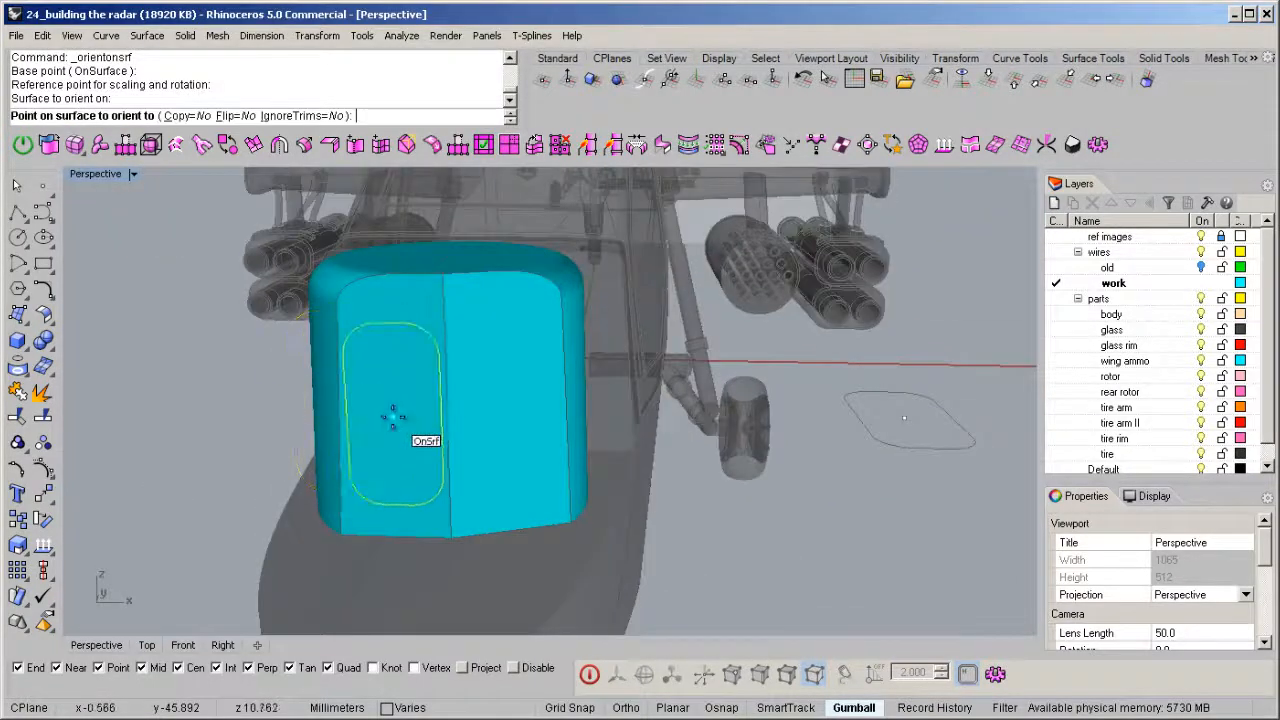
pyautogui.click(193, 117)
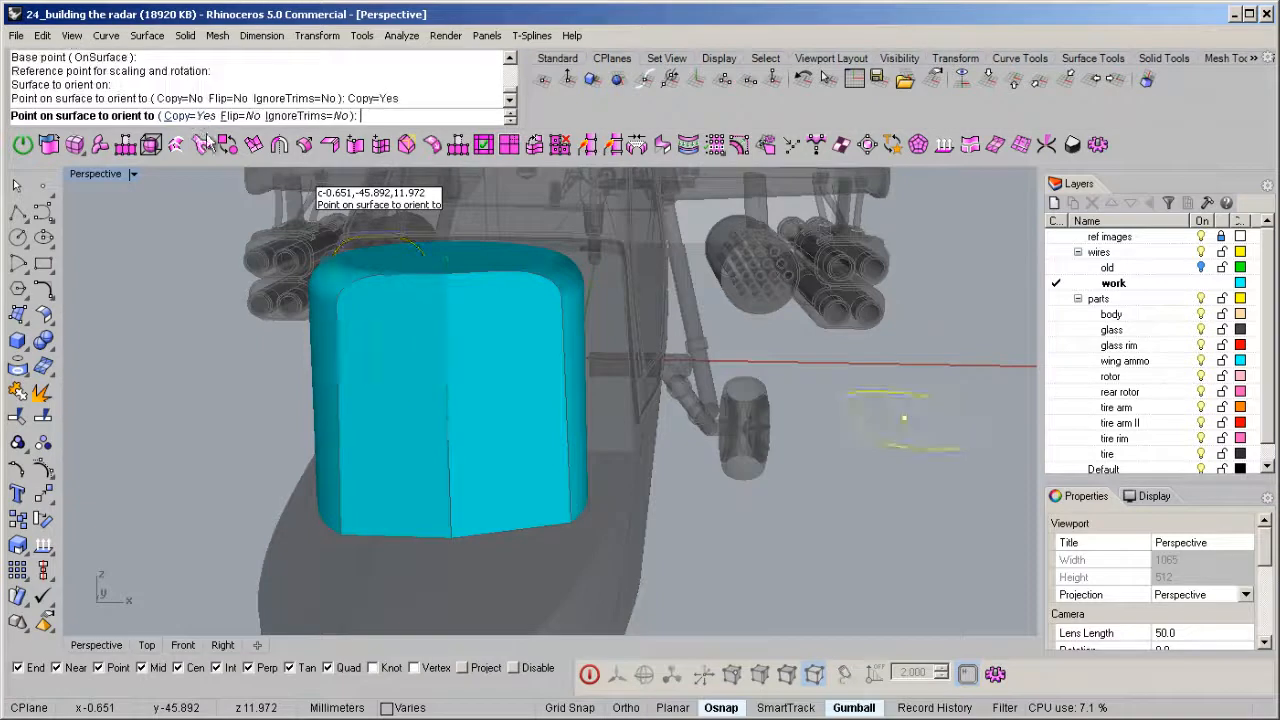
pyautogui.moveTo(406, 349); pyautogui.dragTo(429, 349, button='right')
pyautogui.scroll(3, 429, 349)
pyautogui.scroll(-2, 398, 389)
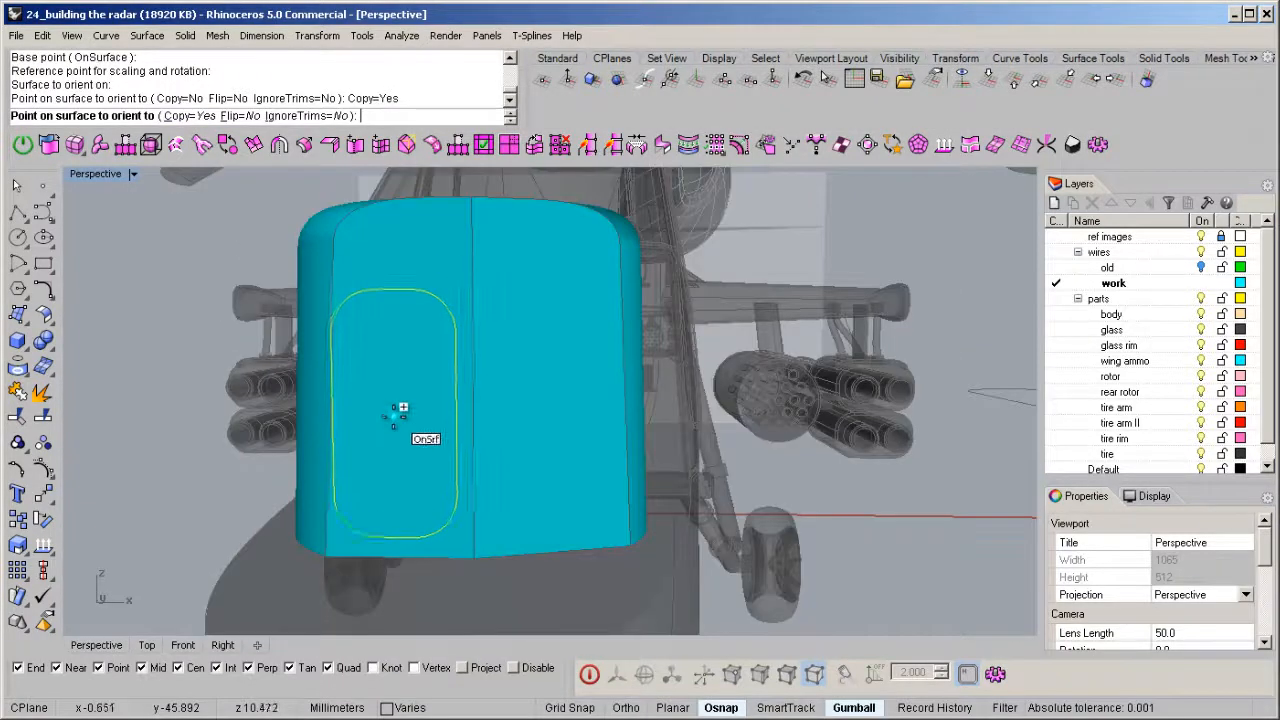
pyautogui.scroll(2, 400, 414)
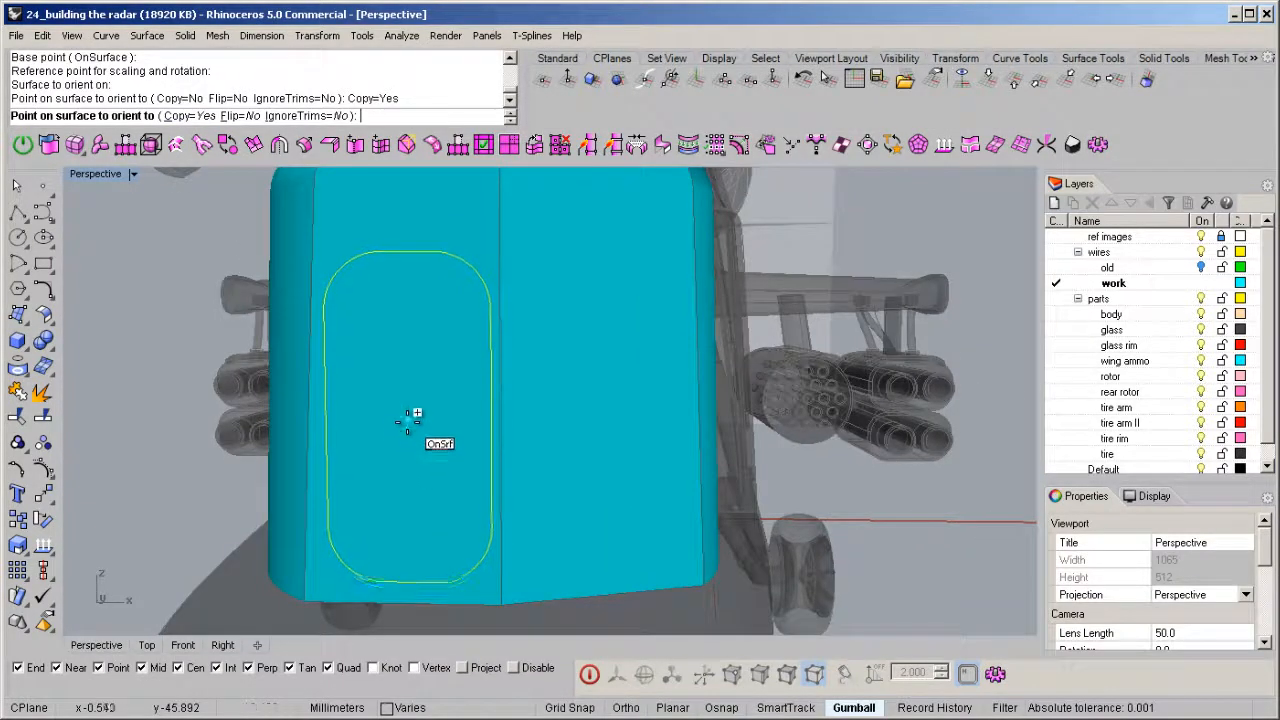
pyautogui.keyDown('alt'); pyautogui.click(408, 424); pyautogui.keyUp('alt')
pyautogui.scroll(-3, 392, 451)
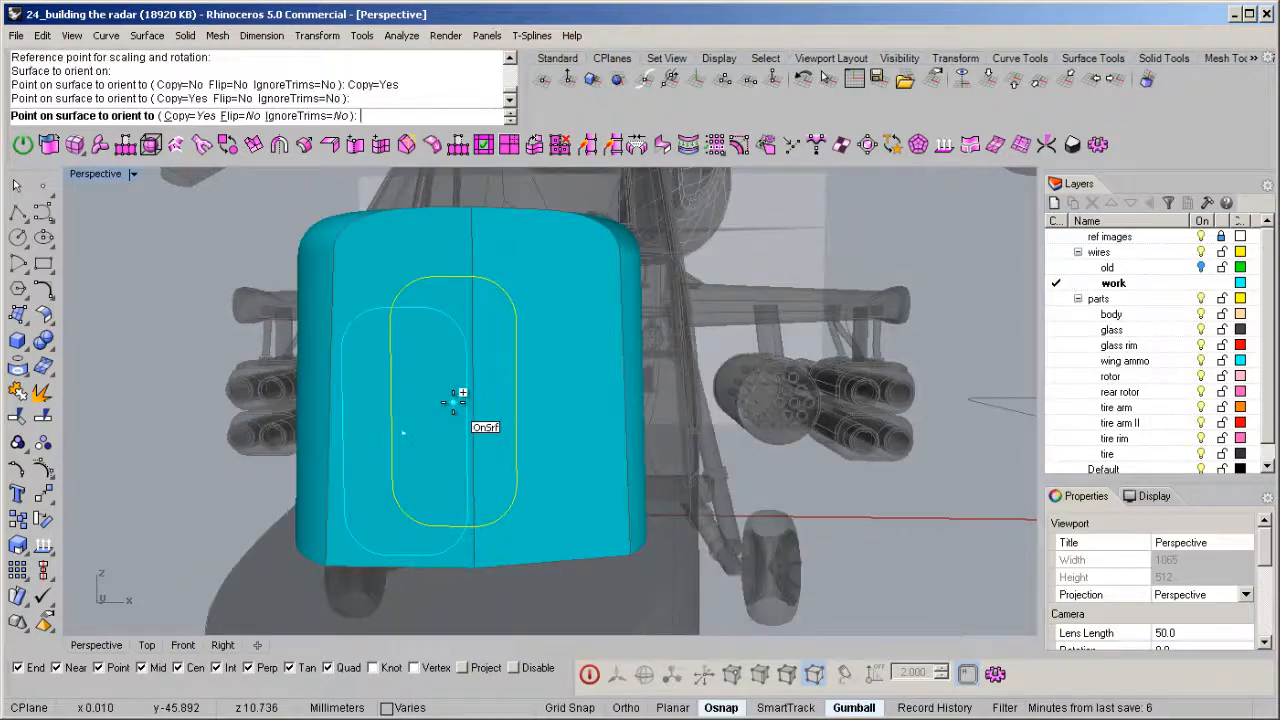
pyautogui.rightClick(453, 402)
# Orient another copy of the rounded rectangle and its centre point upright onto the radar's right front face.
pyautogui.scroll(-5, 442, 392)
pyautogui.moveTo(442, 392); pyautogui.dragTo(482, 482, button='right')
pyautogui.rightClick(764, 446)
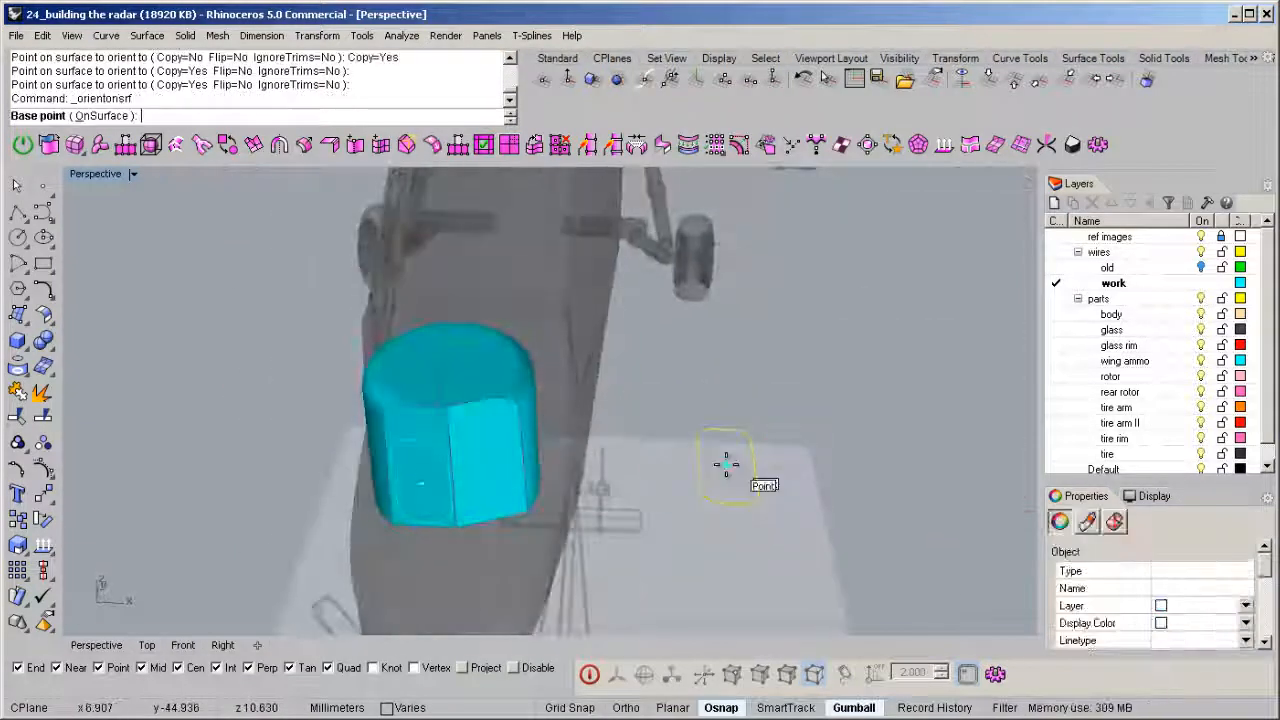
pyautogui.click(728, 464)
pyautogui.keyDown('shift'); pyautogui.click(938, 464); pyautogui.keyUp('shift')
pyautogui.moveTo(622, 446); pyautogui.dragTo(552, 406, button='right')
pyautogui.scroll(5, 504, 439)
pyautogui.click(504, 439)
pyautogui.click(174, 458)
pyautogui.moveTo(420, 471); pyautogui.dragTo(402, 432, button='right')
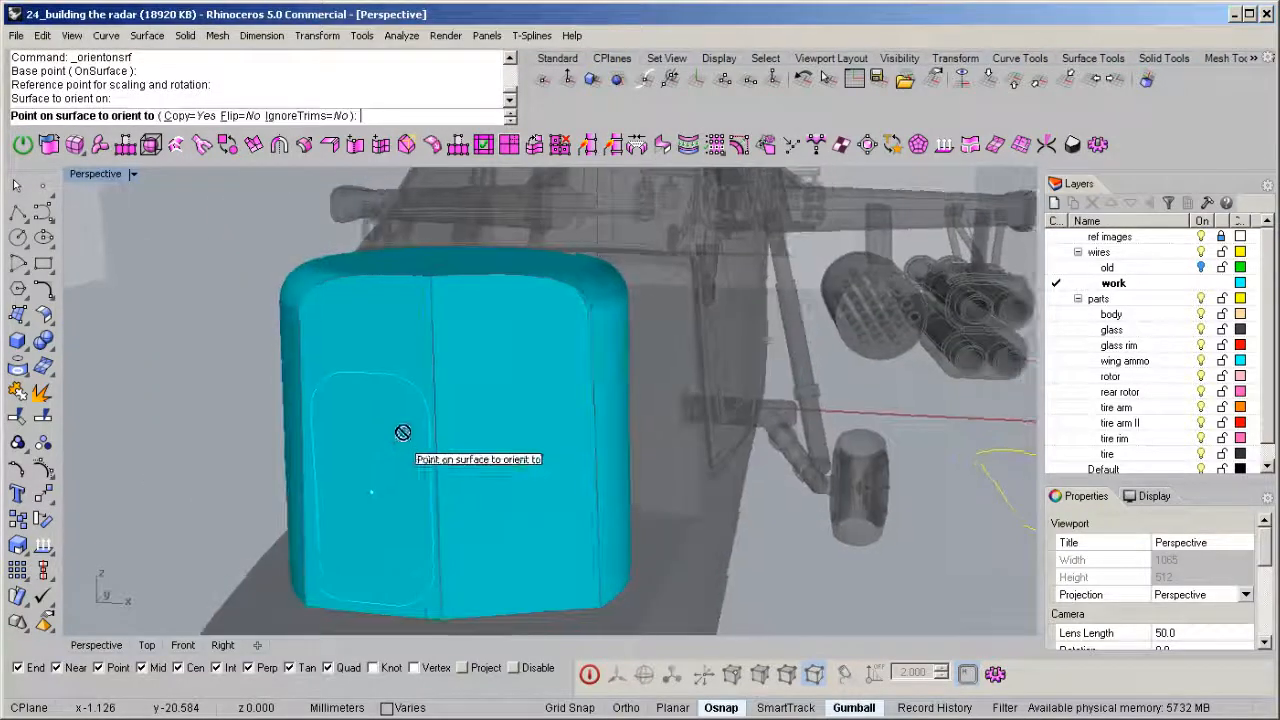
pyautogui.keyDown('alt'); pyautogui.click(513, 420); pyautogui.keyUp('alt')
pyautogui.rightClick(560, 376)
# Fillet all of the radar body's edges with a radius of 0.035.
pyautogui.scroll(-4, 505, 375)
pyautogui.moveTo(480, 400); pyautogui.dragTo(537, 397, button='right')
pyautogui.press('Escape')
pyautogui.write('fe')
pyautogui.press('space')
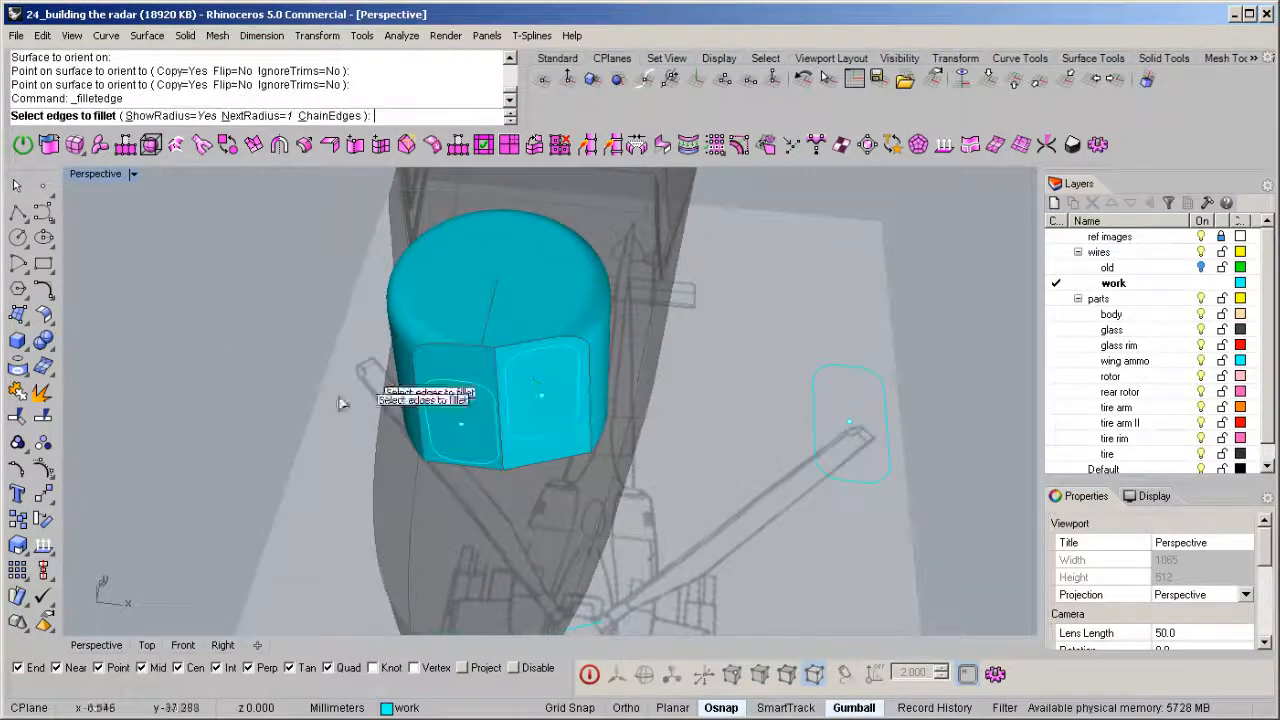
pyautogui.moveTo(408, 464); pyautogui.dragTo(490, 390, button='right')
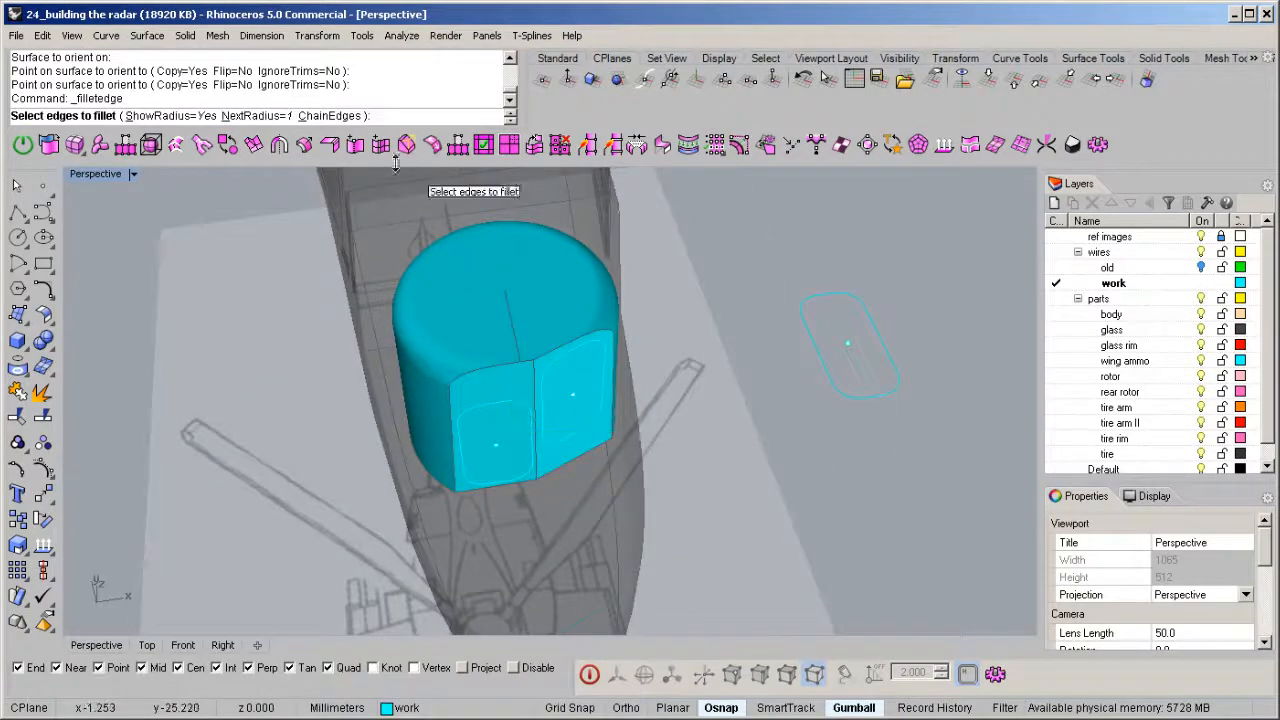
pyautogui.click(254, 117)
pyautogui.write('.035')
pyautogui.press('Return')
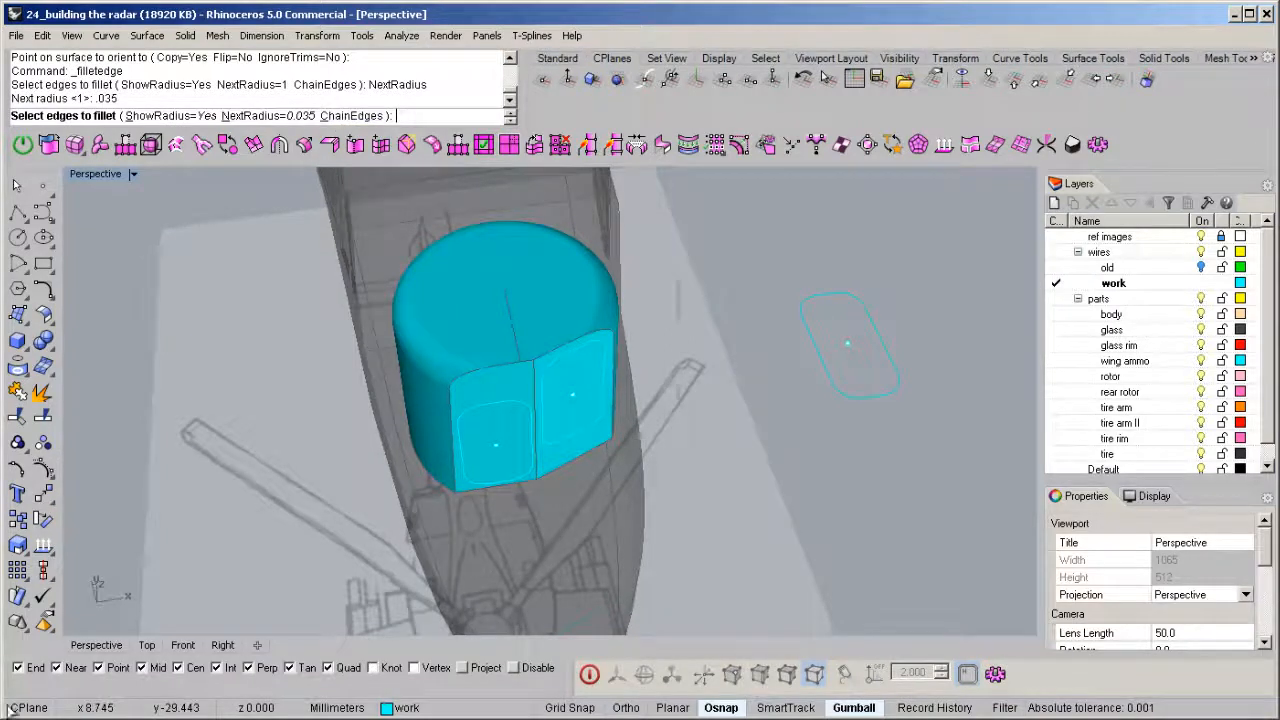
pyautogui.hotkey('ctrl', 'a')
pyautogui.moveTo(334, 465); pyautogui.dragTo(492, 270, button='right')
pyautogui.press('Return')
pyautogui.press('Return')
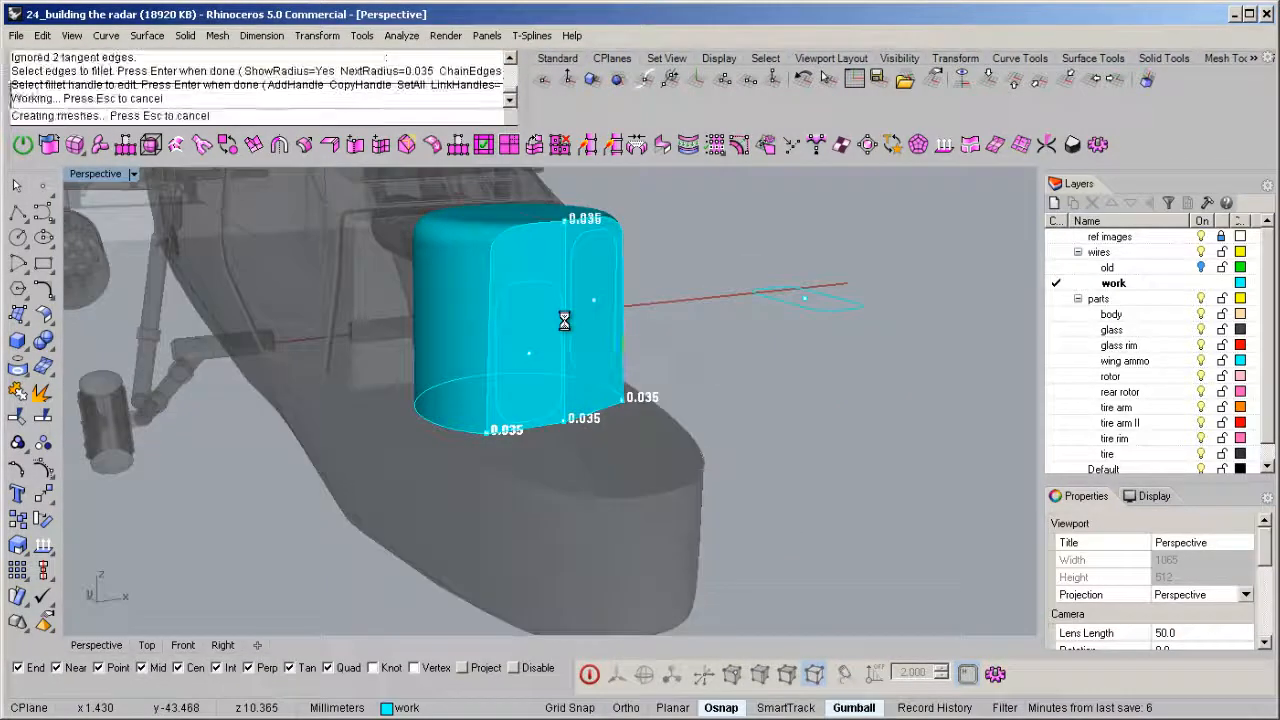
# Extrude the right face's rounded rectangle about 0.51 mm into the radar as a solid, with BothSides set to No.
pyautogui.moveTo(564, 319); pyautogui.dragTo(459, 450, button='right')
pyautogui.scroll(8, 540, 284)
pyautogui.scroll(-5, 543, 280)
pyautogui.click(477, 440)
pyautogui.rightClick(477, 440)
pyautogui.write('ex')
pyautogui.press('Return')
pyautogui.moveTo(455, 470); pyautogui.dragTo(320, 458, button='right')
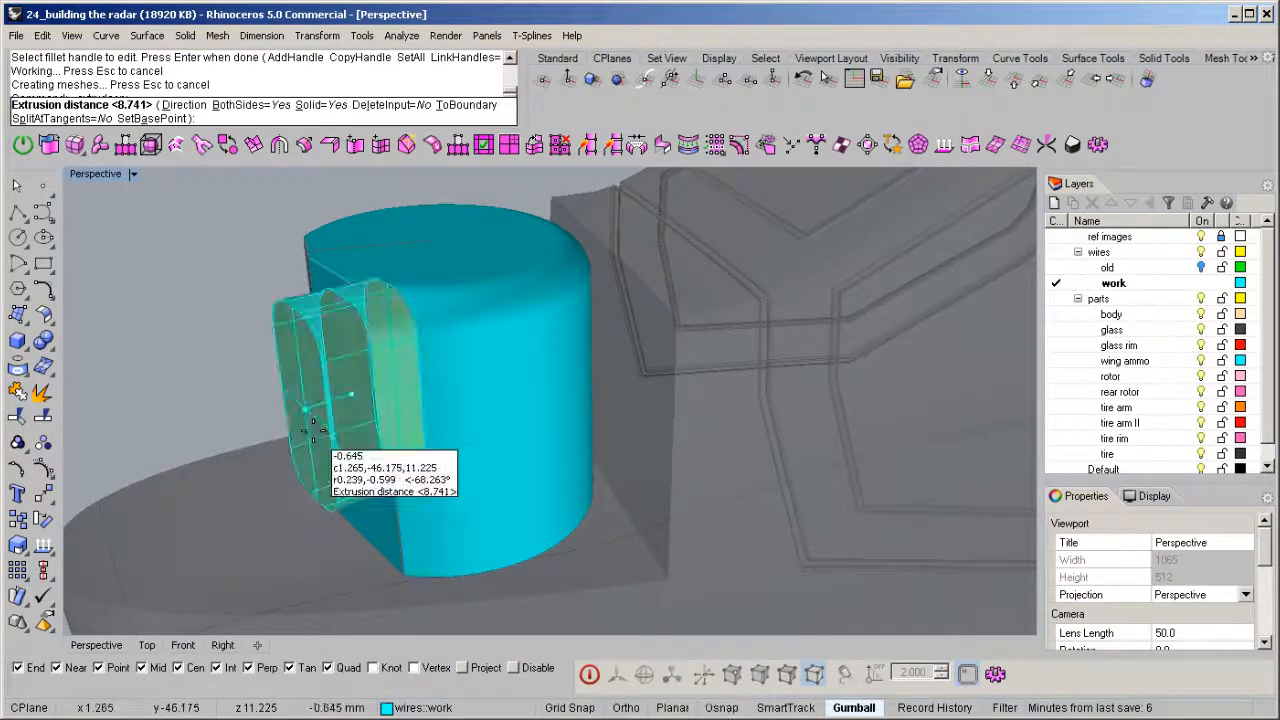
pyautogui.write('b')
pyautogui.press('Return')
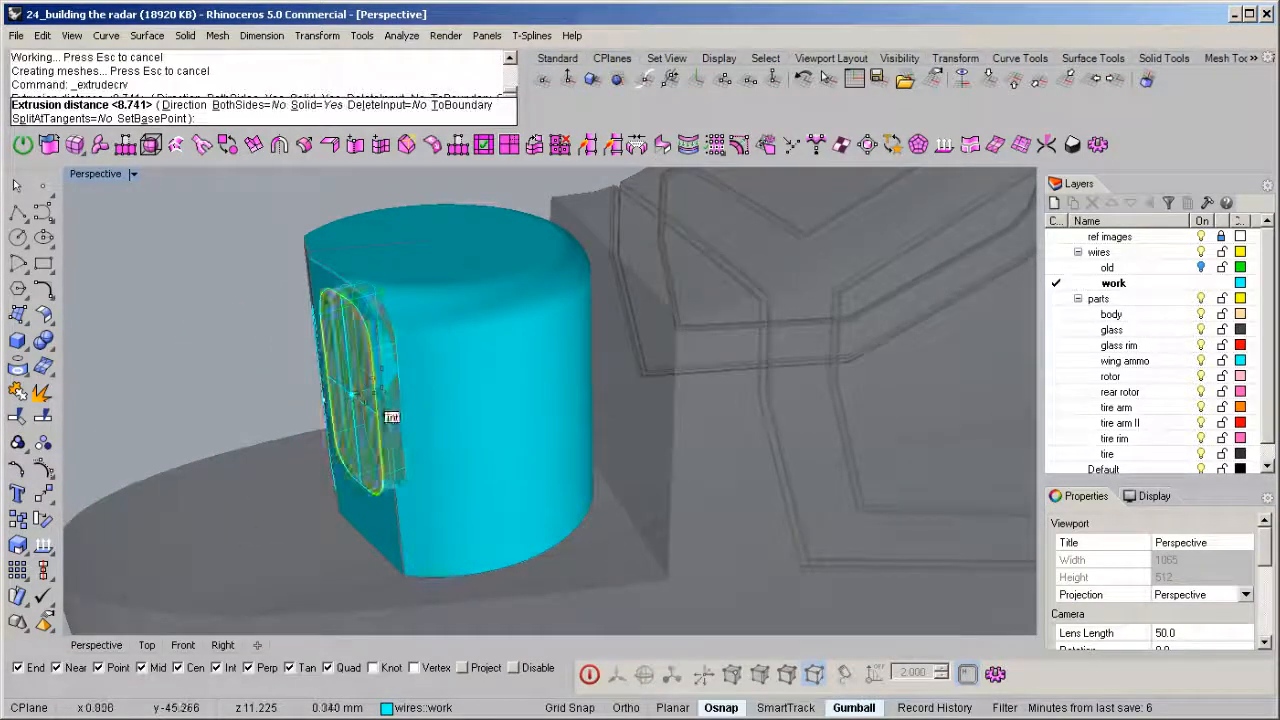
pyautogui.press('alt')
pyautogui.click(384, 377)
# Extrude the left face's rounded rectangle into the radar as a solid.
pyautogui.moveTo(386, 380); pyautogui.dragTo(394, 419, button='right')
pyautogui.click(340, 398)
pyautogui.rightClick(340, 398)
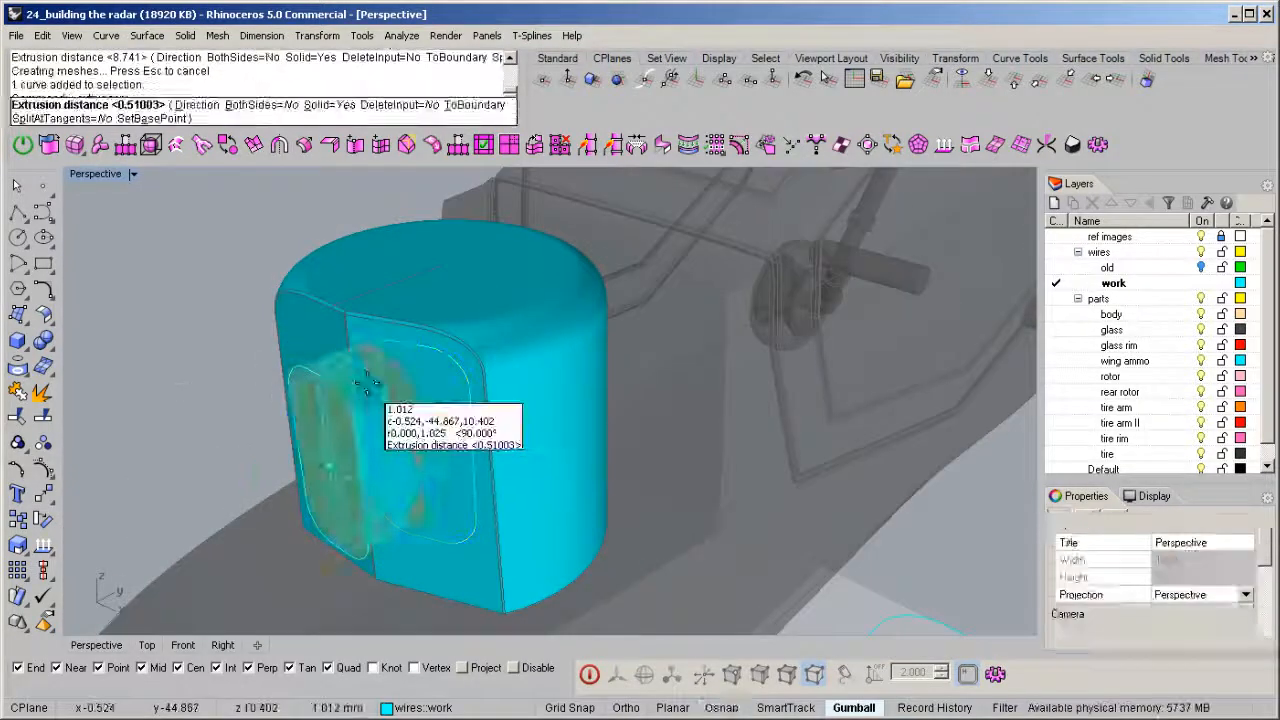
pyautogui.click(346, 397)
# Boolean-subtract the two extruded solids from the radar body with DeleteInput=No, keeping the cutters.
pyautogui.click(281, 350)
pyautogui.moveTo(422, 400); pyautogui.dragTo(394, 383, button='right')
pyautogui.click(299, 321)
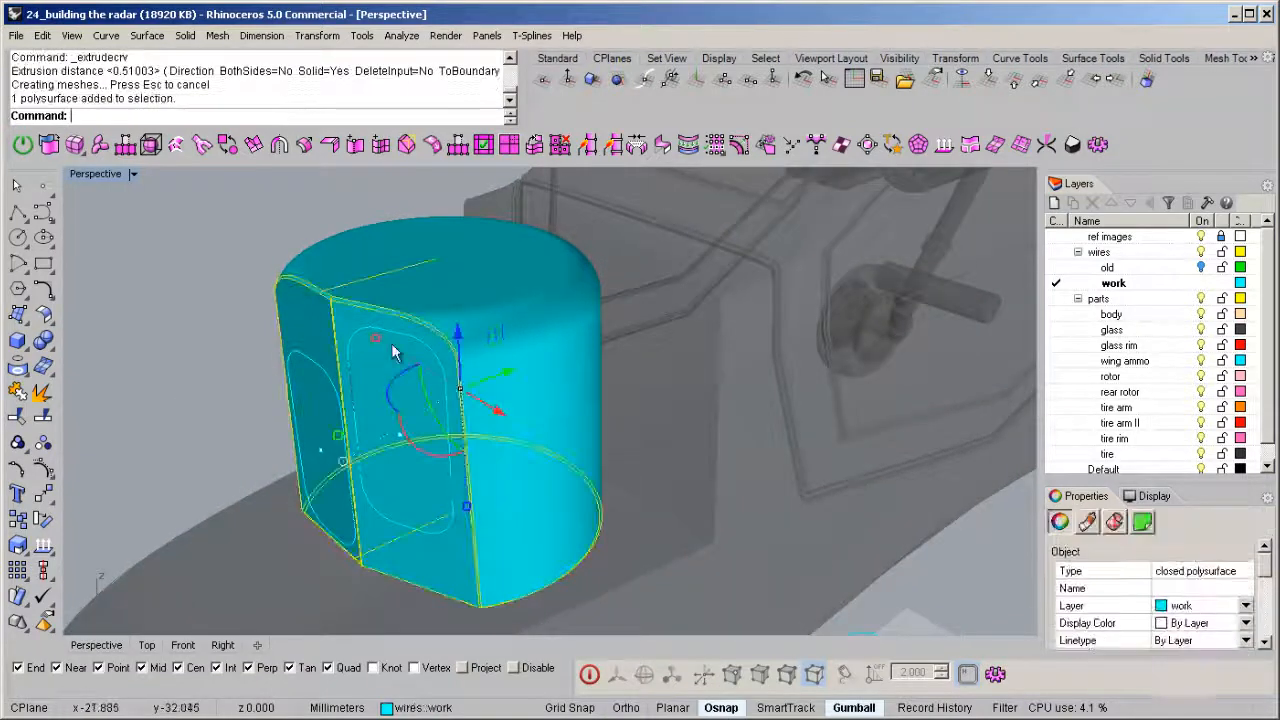
pyautogui.moveTo(299, 321); pyautogui.dragTo(355, 350, button='right')
pyautogui.click(305, 145)
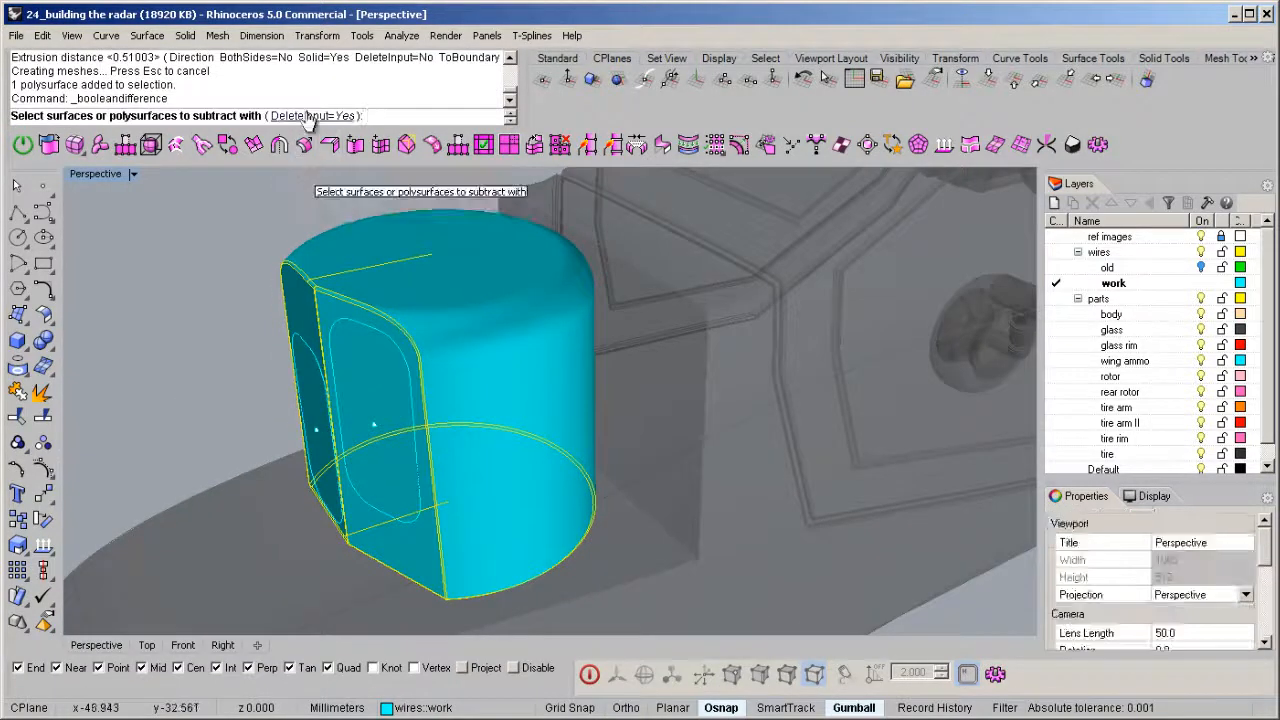
pyautogui.click(310, 116)
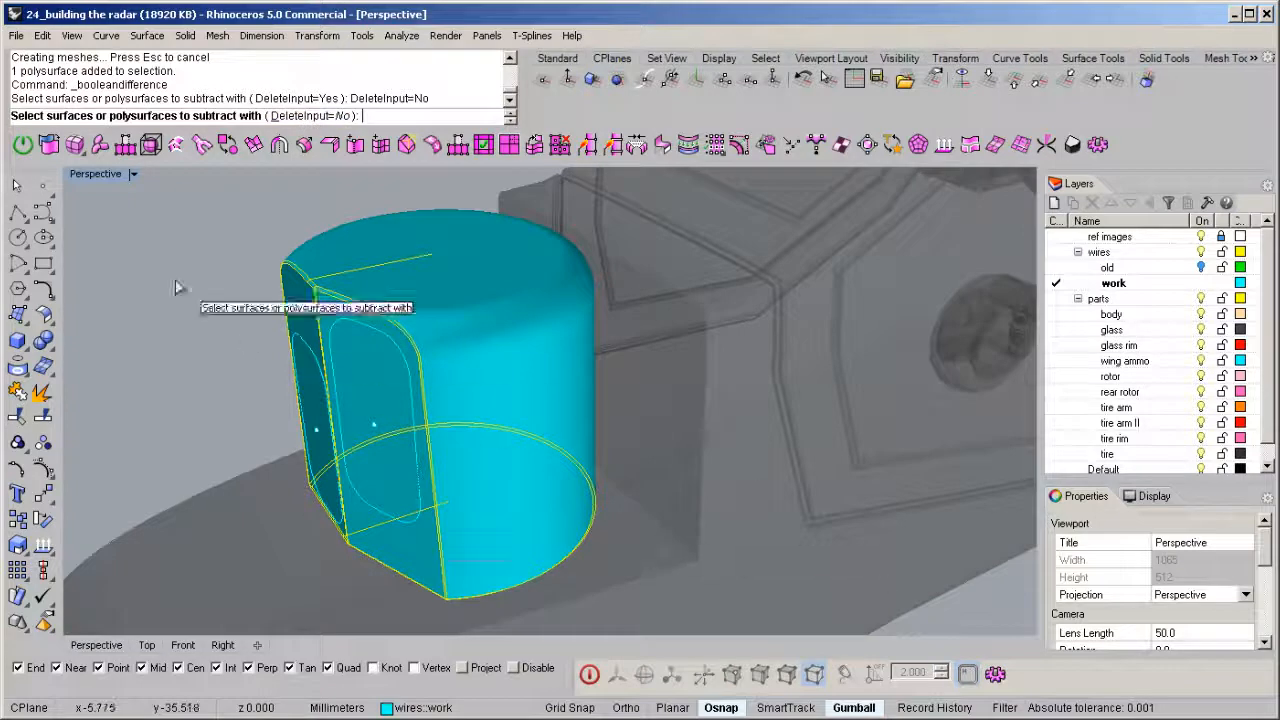
pyautogui.click(310, 300)
pyautogui.rightClick(577, 345)
# Select the two extruded inserts inside the radar's recesses and lock them.
pyautogui.moveTo(340, 340); pyautogui.dragTo(411, 464, button='right')
pyautogui.click(379, 373)
pyautogui.keyDown('shift'); pyautogui.click(354, 436); pyautogui.keyUp('shift')
pyautogui.hotkey('ctrl', 'l')
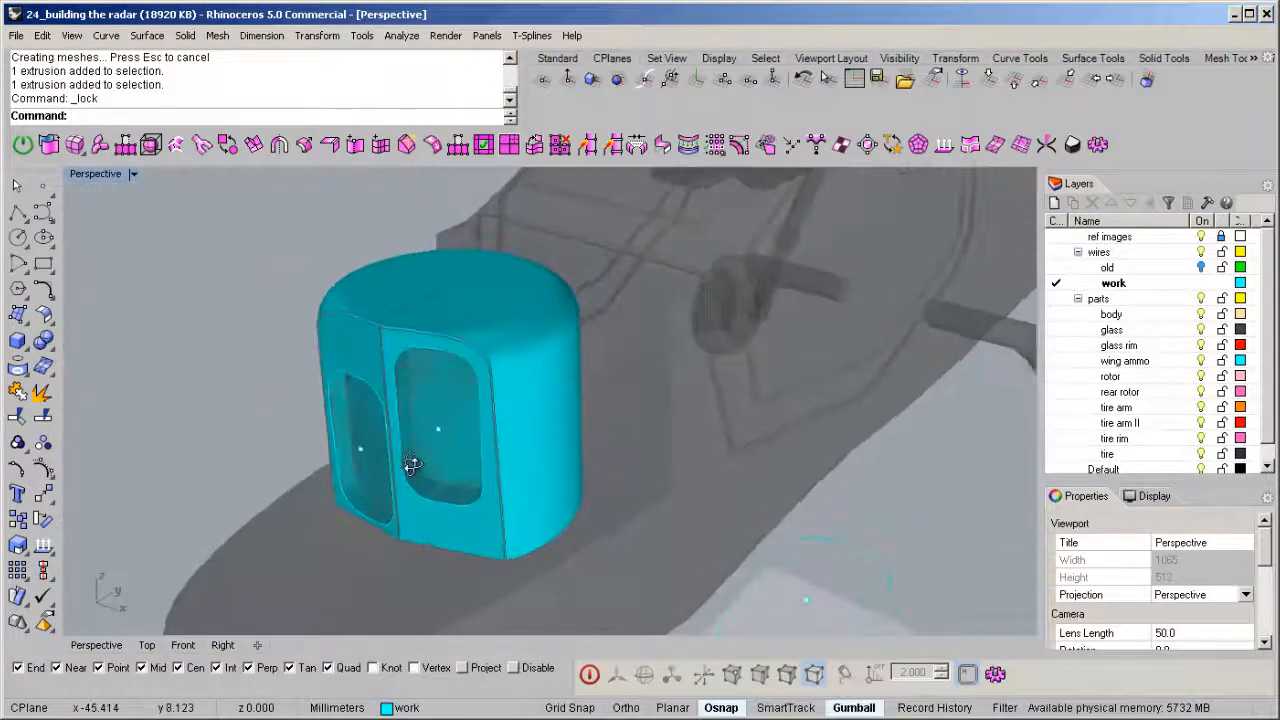
# Chamfer the rim of the radar's left recess by 0.04, picking its edges as a tangent chain.
pyautogui.scroll(5, 361, 380)
pyautogui.hotkey('ctrl', 'f')
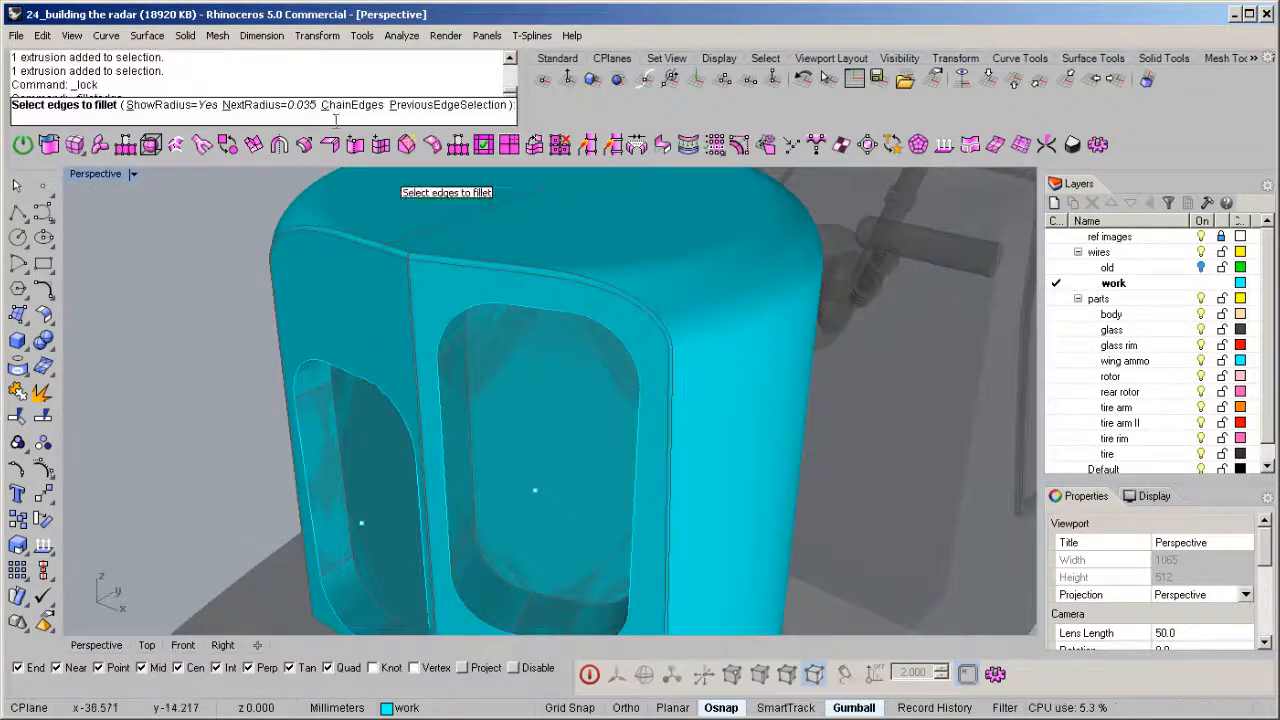
pyautogui.press('Escape')
pyautogui.write('ChamferEdge')
pyautogui.press('Return')
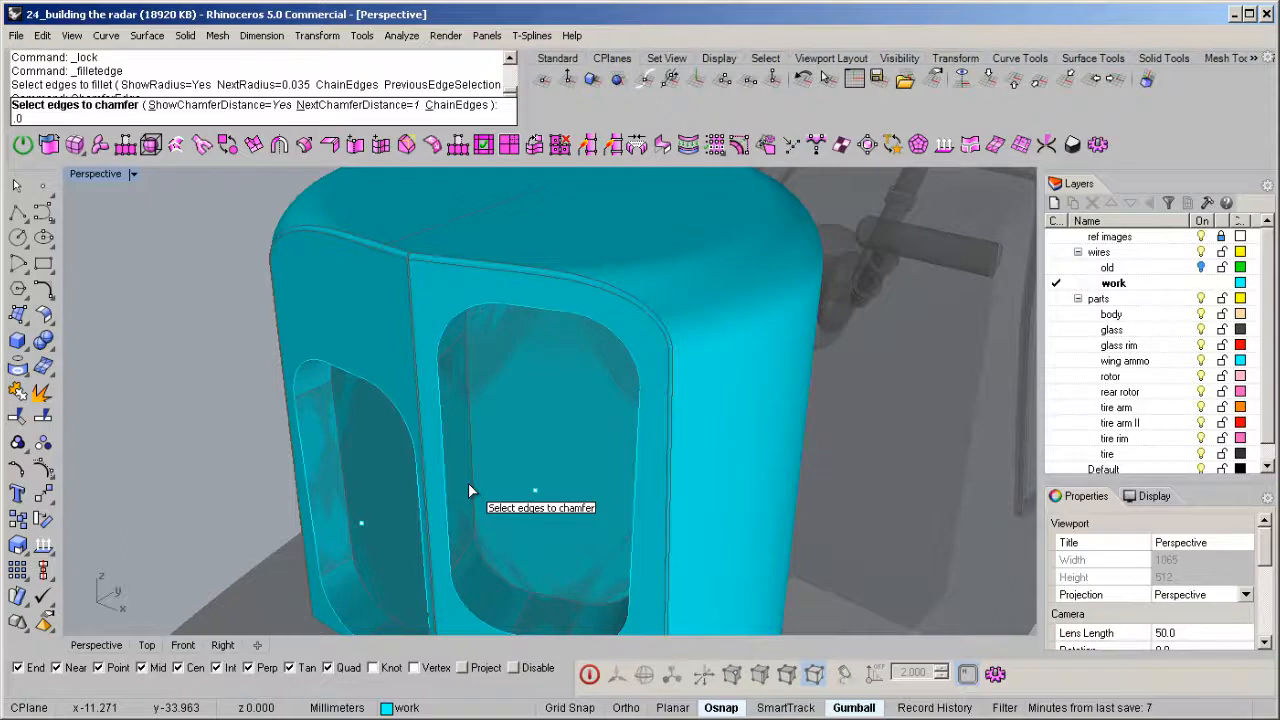
pyautogui.press('Return')
pyautogui.moveTo(373, 390); pyautogui.dragTo(401, 343, button='right')
pyautogui.write('0')
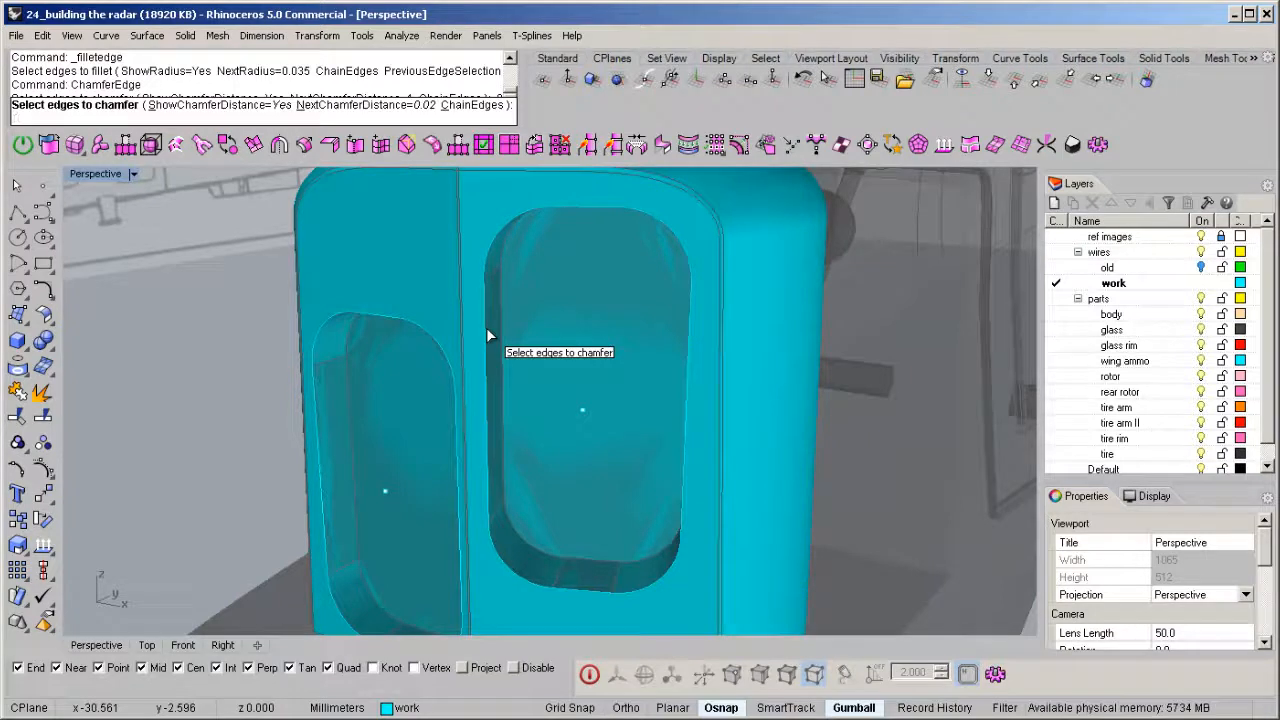
pyautogui.write('4')
pyautogui.press('Return')
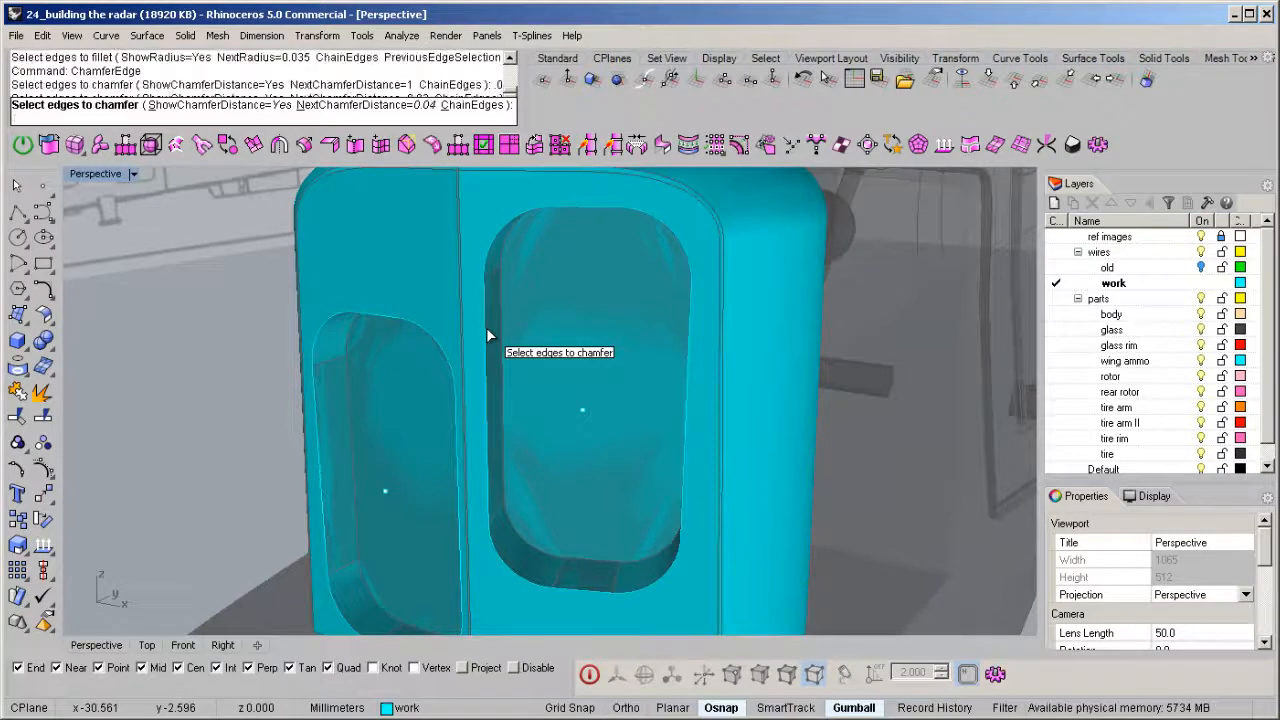
pyautogui.click(476, 106)
pyautogui.click(428, 331)
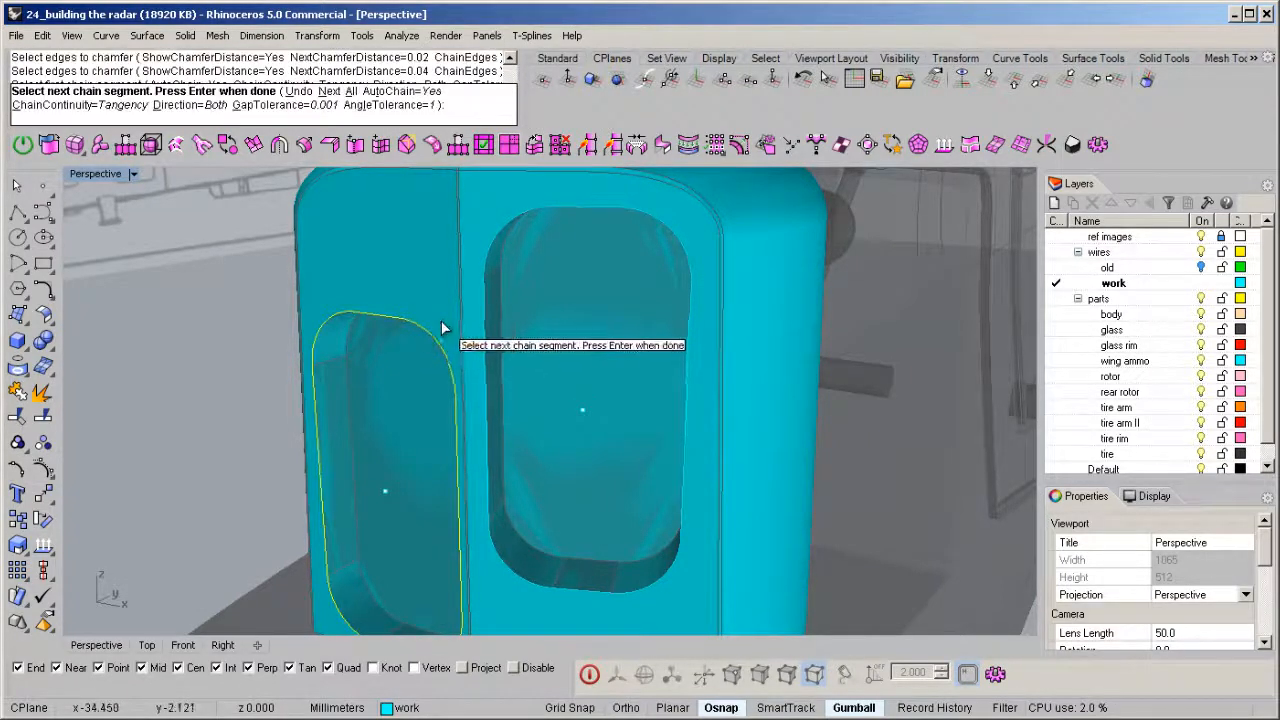
pyautogui.press('Return')
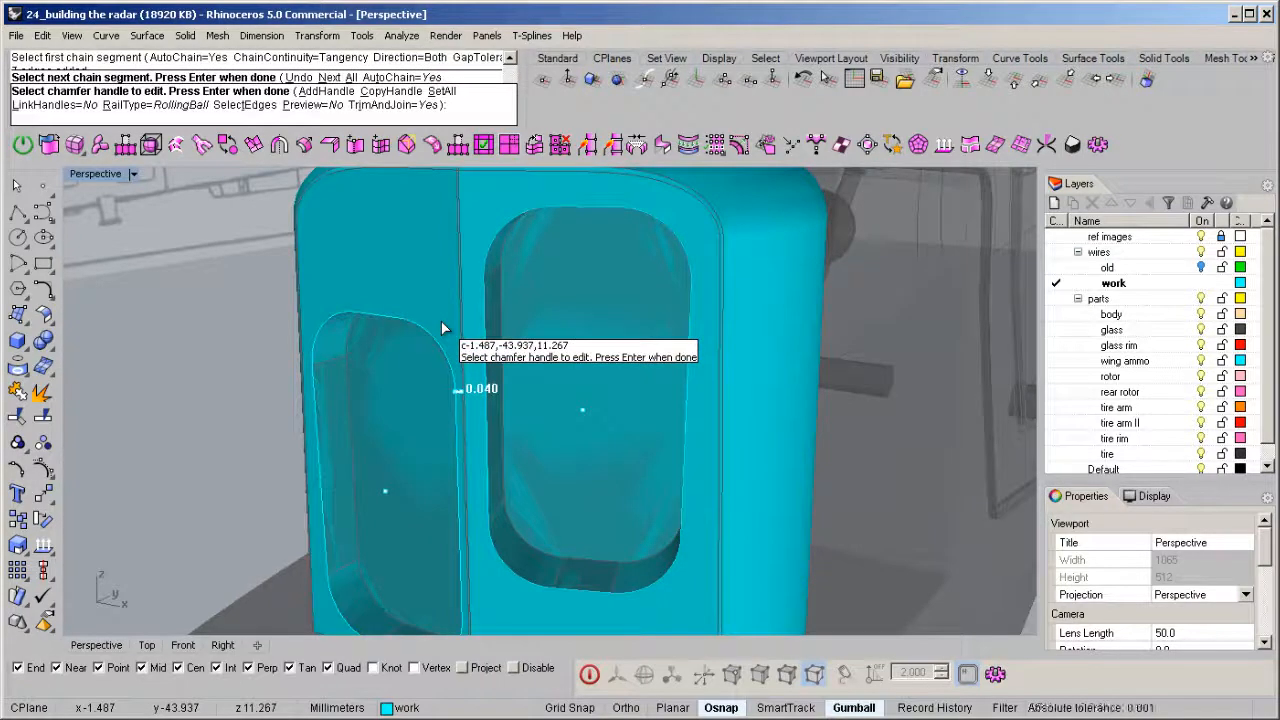
pyautogui.moveTo(443, 327); pyautogui.dragTo(513, 359, button='right')
pyautogui.press('Return')
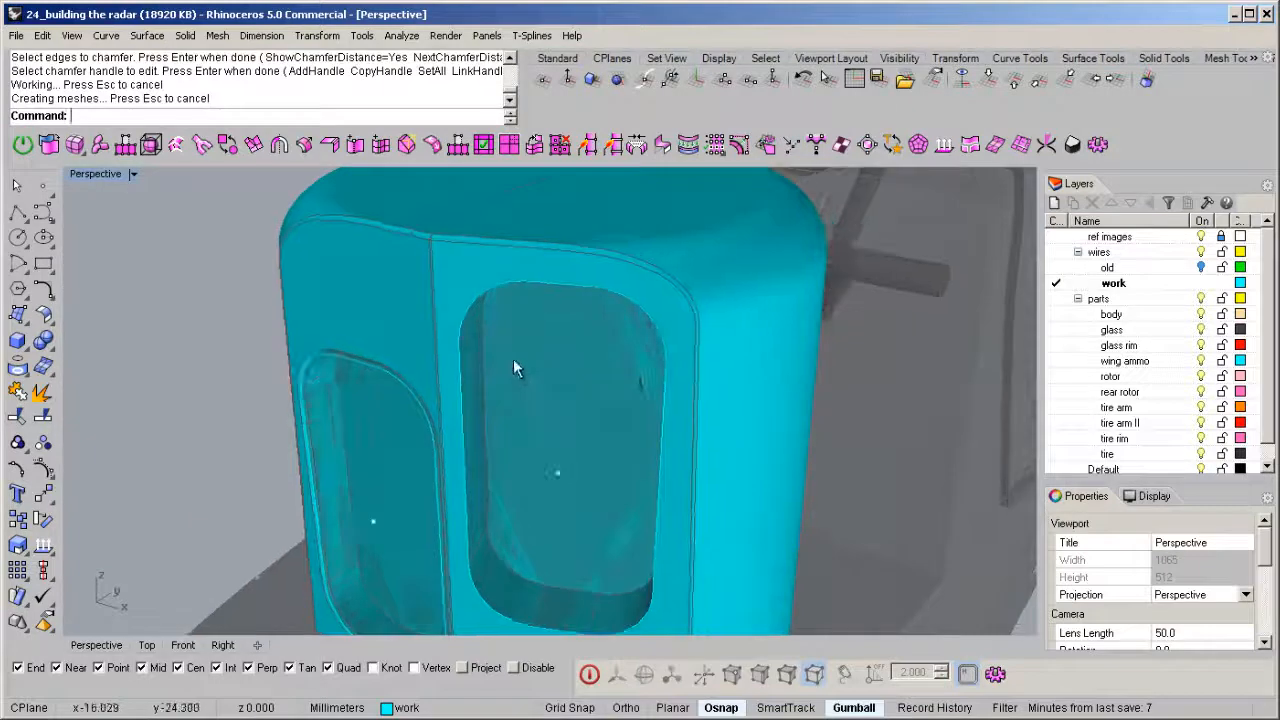
# Chamfer the rim of the radar's right recess with the same 0.04 distance, using a tangent edge chain.
pyautogui.press('Return')
pyautogui.click(470, 105)
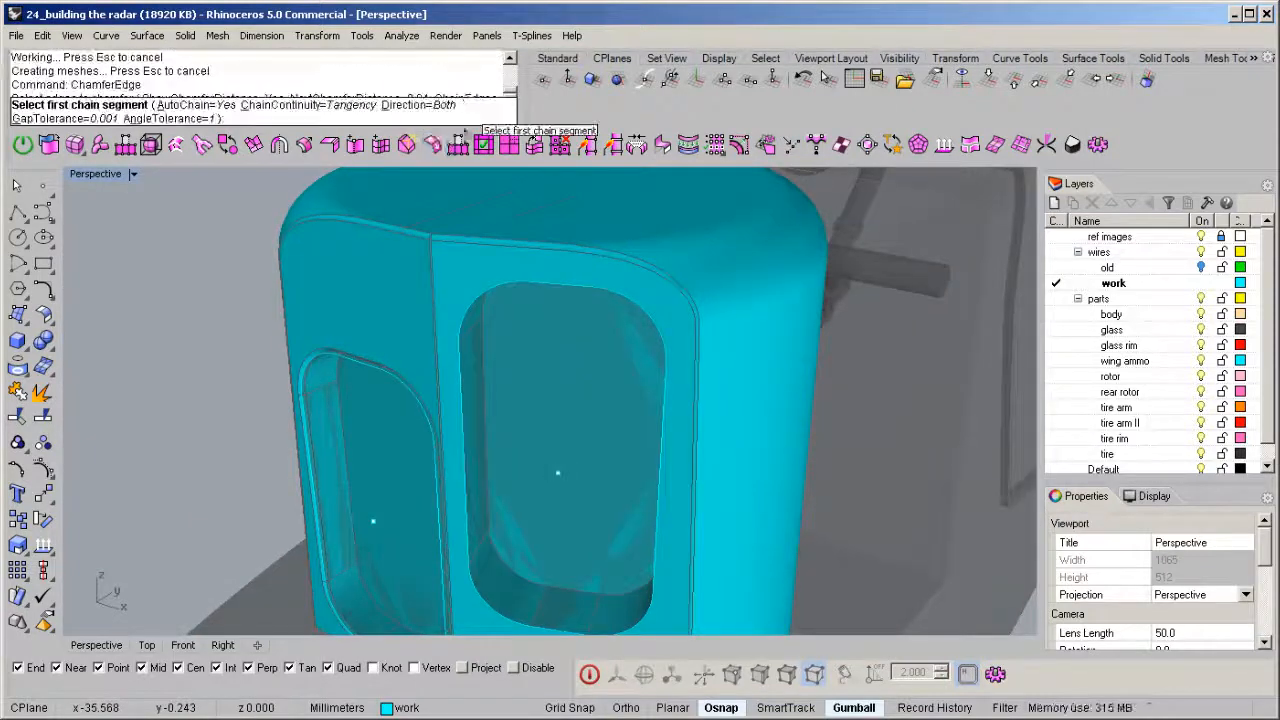
pyautogui.click(485, 292)
pyautogui.press('Return')
pyautogui.press('Return')
pyautogui.press('Return')
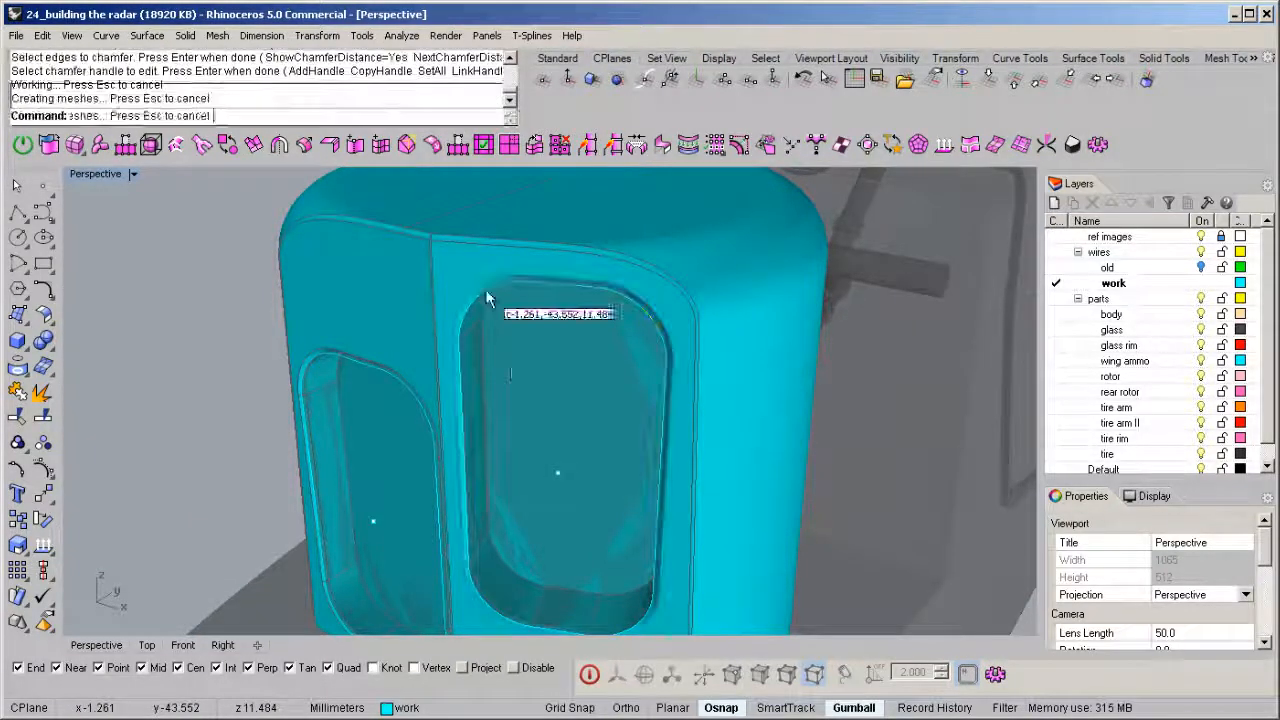
# Unlock all locked objects in the helicopter model.
pyautogui.moveTo(509, 349); pyautogui.dragTo(450, 365, button='right')
pyautogui.hotkey('ctrl', 'alt', 'l')
pyautogui.scroll(-5, 466, 354)
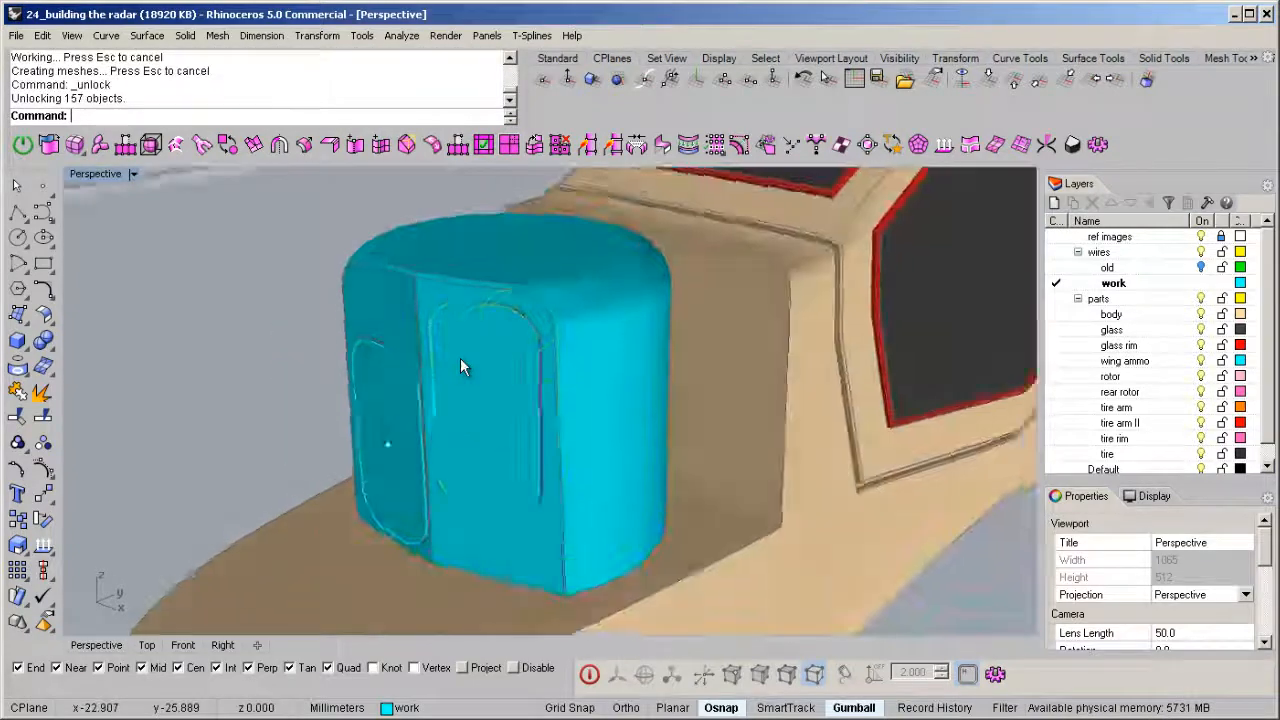
# Select the two extruded inserts in the radar's recesses and lock every other object.
pyautogui.click(475, 348)
pyautogui.keyDown('shift'); pyautogui.click(386, 390); pyautogui.keyUp('shift')
pyautogui.middleClick(386, 397)
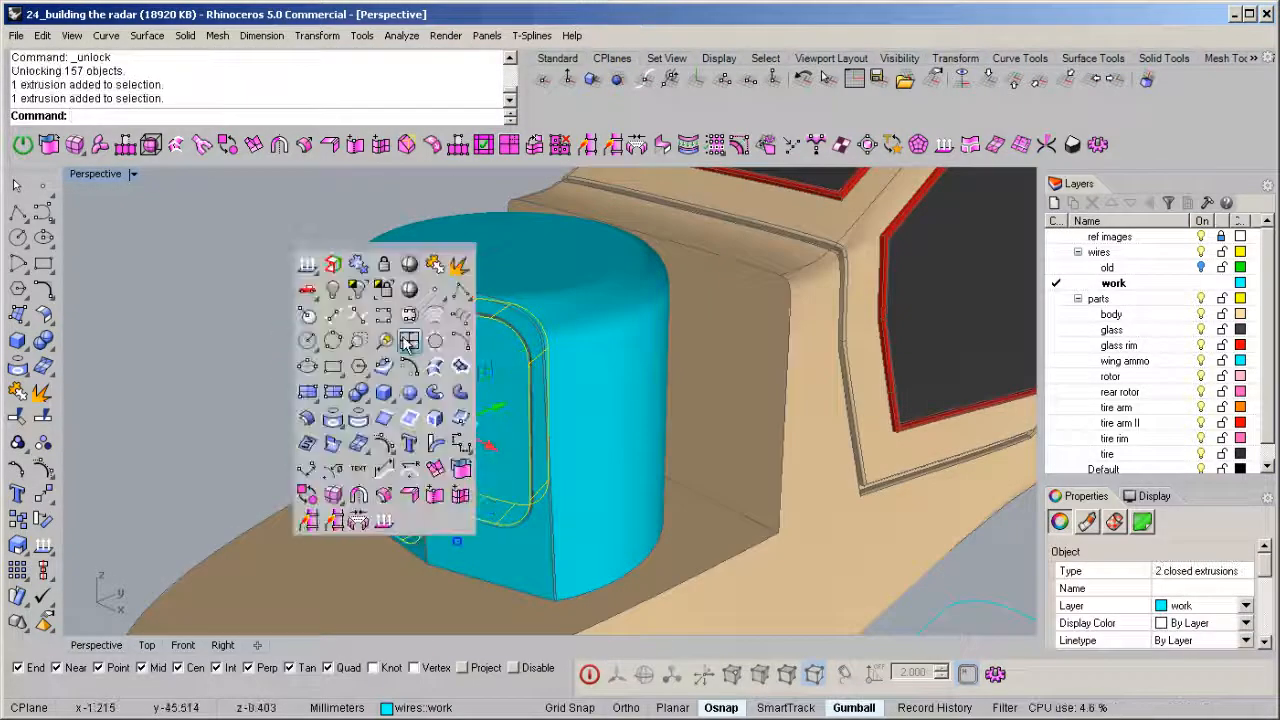
pyautogui.click(381, 292)
pyautogui.moveTo(438, 395); pyautogui.dragTo(528, 421, button='right')
# Fillet the front rim of the left insert with a 0.05 radius, picking its edges as a tangent chain.
pyautogui.hotkey('ctrl', 'f')
pyautogui.write('.05')
pyautogui.press('Return')
pyautogui.moveTo(533, 414); pyautogui.dragTo(468, 167, button='right')
pyautogui.click(352, 105)
pyautogui.moveTo(395, 420); pyautogui.dragTo(391, 512, button='right')
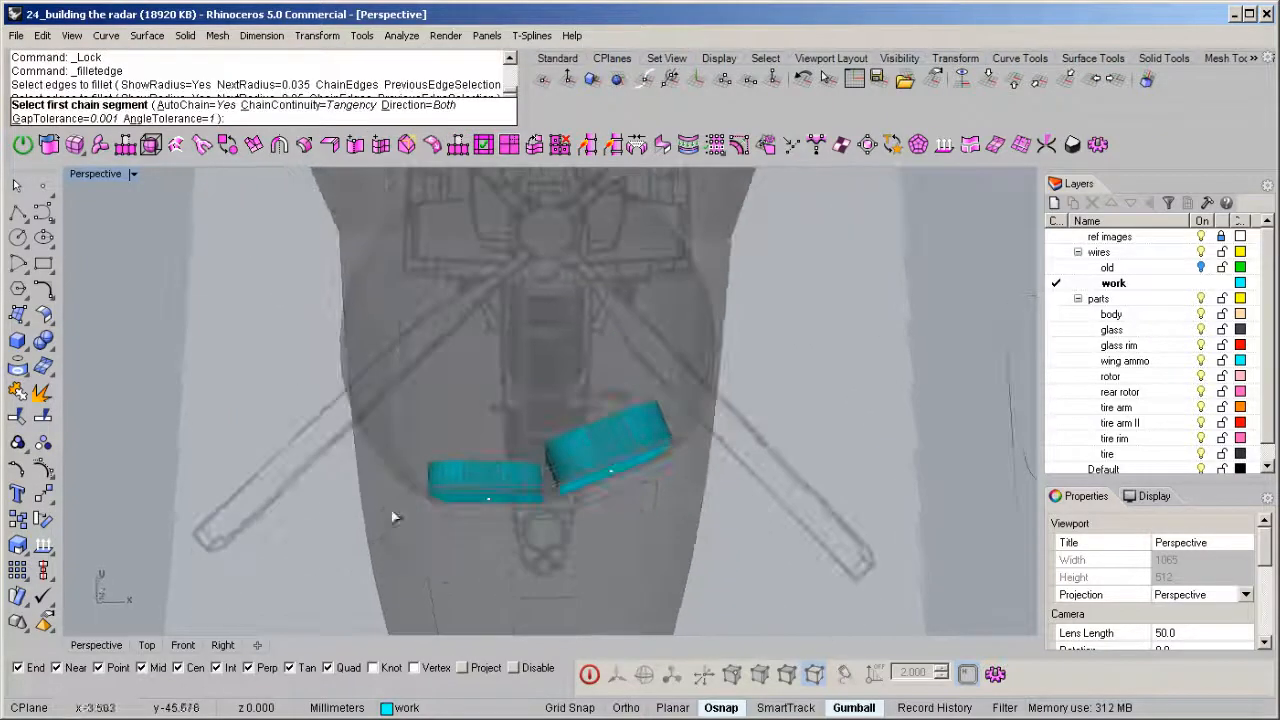
pyautogui.click(472, 495)
pyautogui.moveTo(472, 495); pyautogui.dragTo(434, 389, button='right')
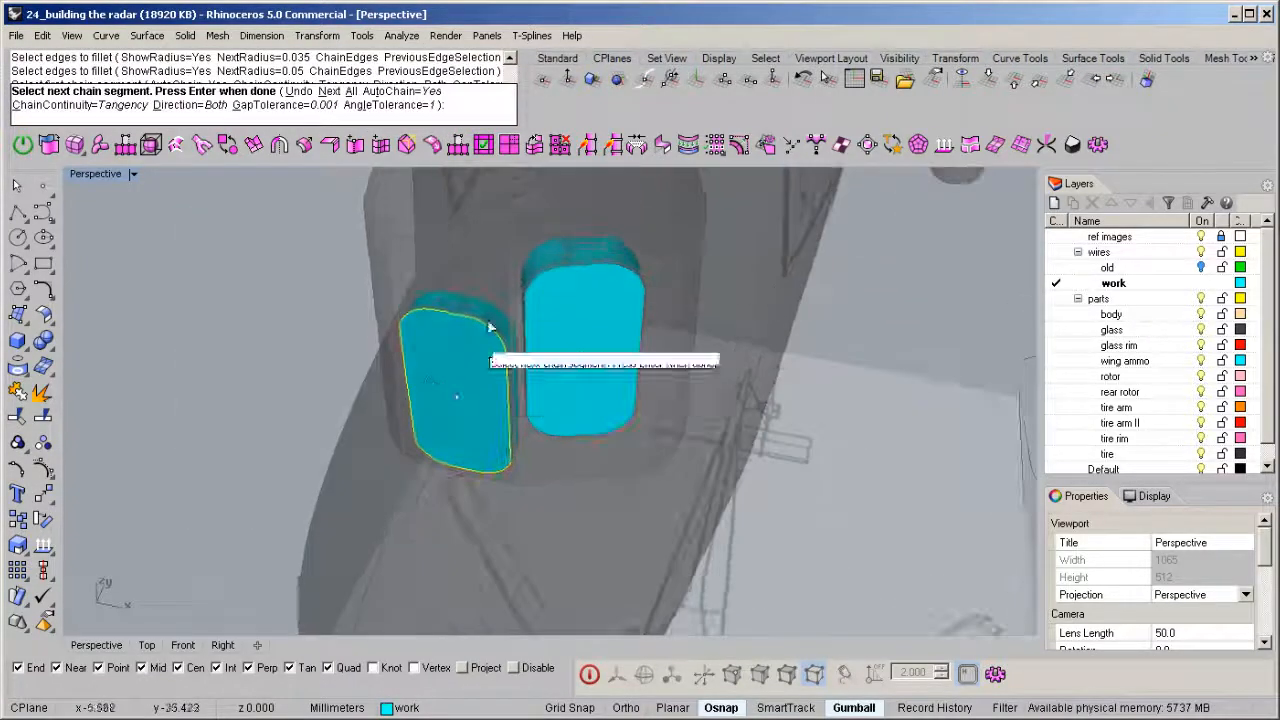
pyautogui.click(556, 270)
pyautogui.press('Return')
pyautogui.press('Return')
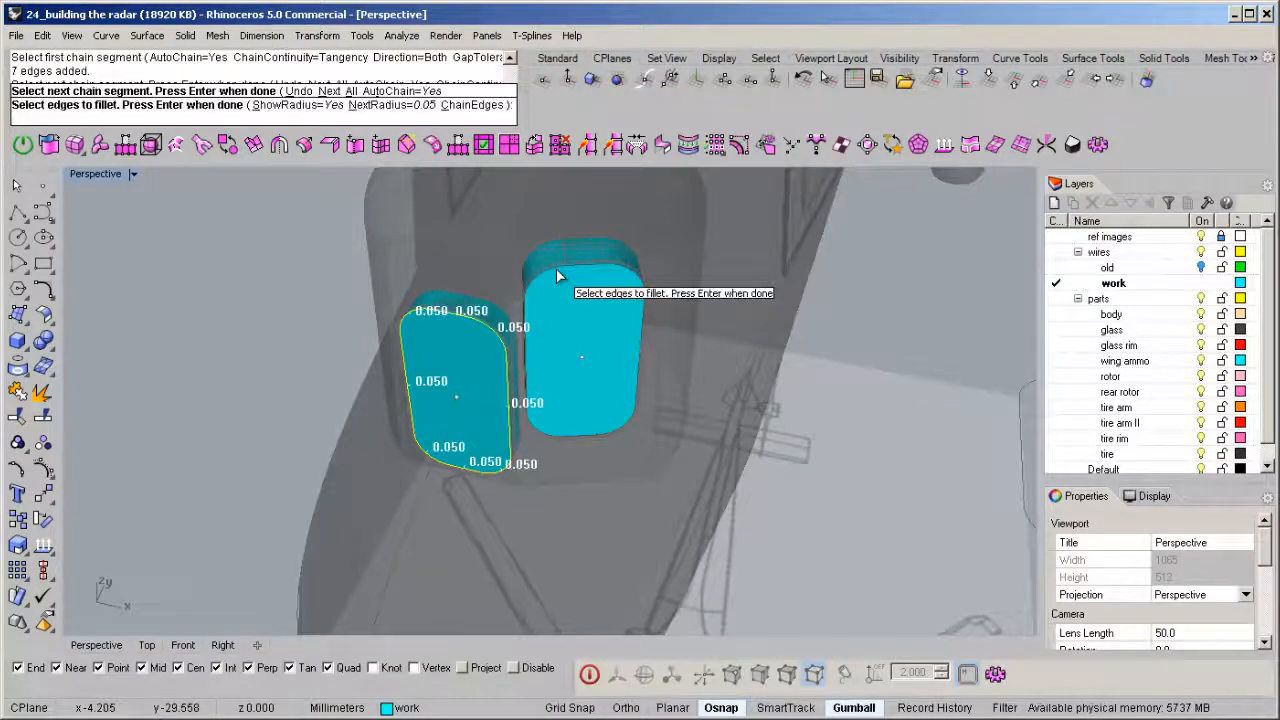
pyautogui.press('Return')
# Fillet the front rim of the right insert with the same 0.05 radius, using a tangent edge chain.
pyautogui.press('Return')
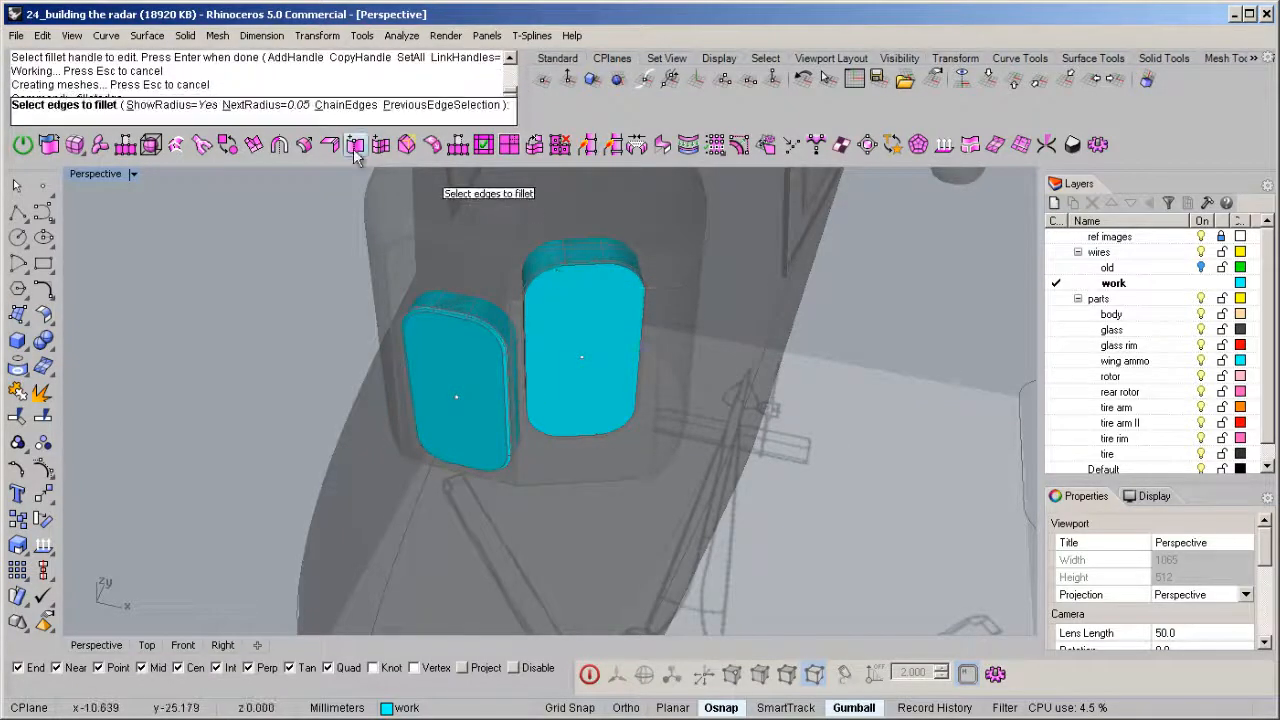
pyautogui.click(345, 105)
pyautogui.click(547, 269)
pyautogui.press('Return')
pyautogui.press('Return')
pyautogui.press('Return')
# Unlock all objects and delete the leftover construction points and curves.
pyautogui.moveTo(547, 268); pyautogui.dragTo(509, 386, button='right')
pyautogui.hotkey('ctrl', 'alt', 'l')
pyautogui.press('F4')
pyautogui.press('Delete')
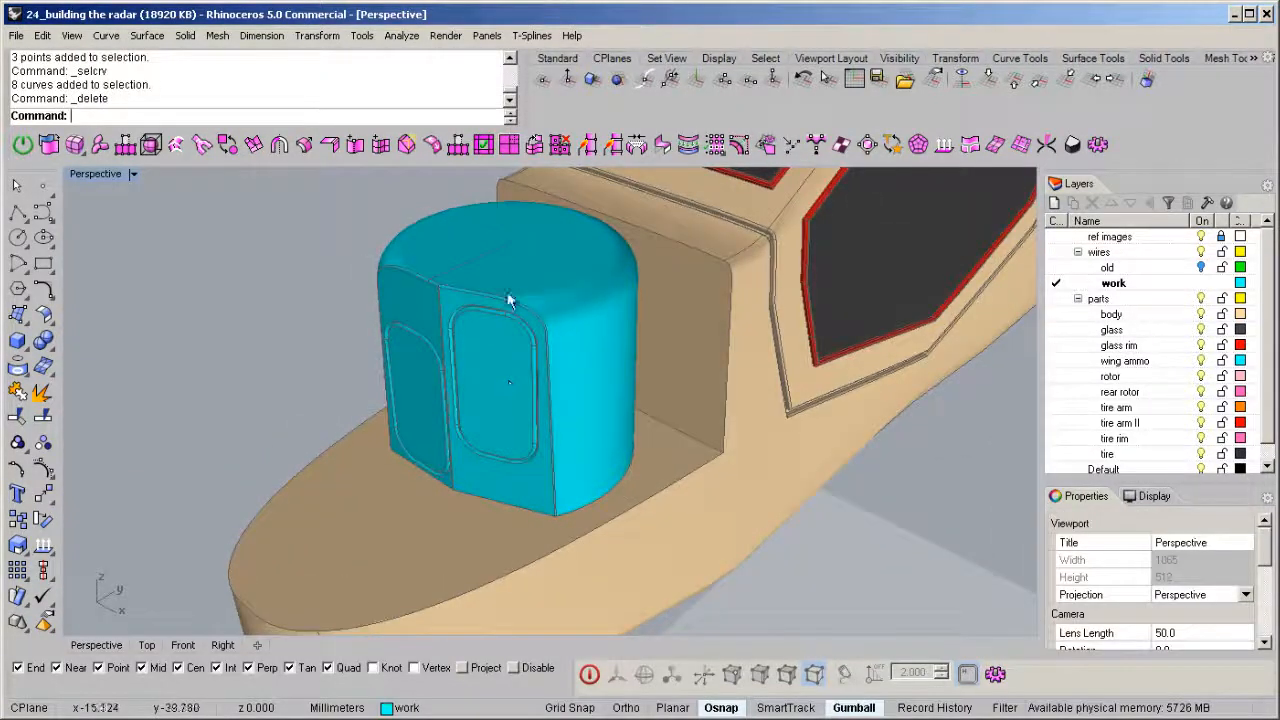
# Move the radar housing to the "body" layer and clear the selection.
pyautogui.click(508, 368)
pyautogui.rightClick(1138, 320)
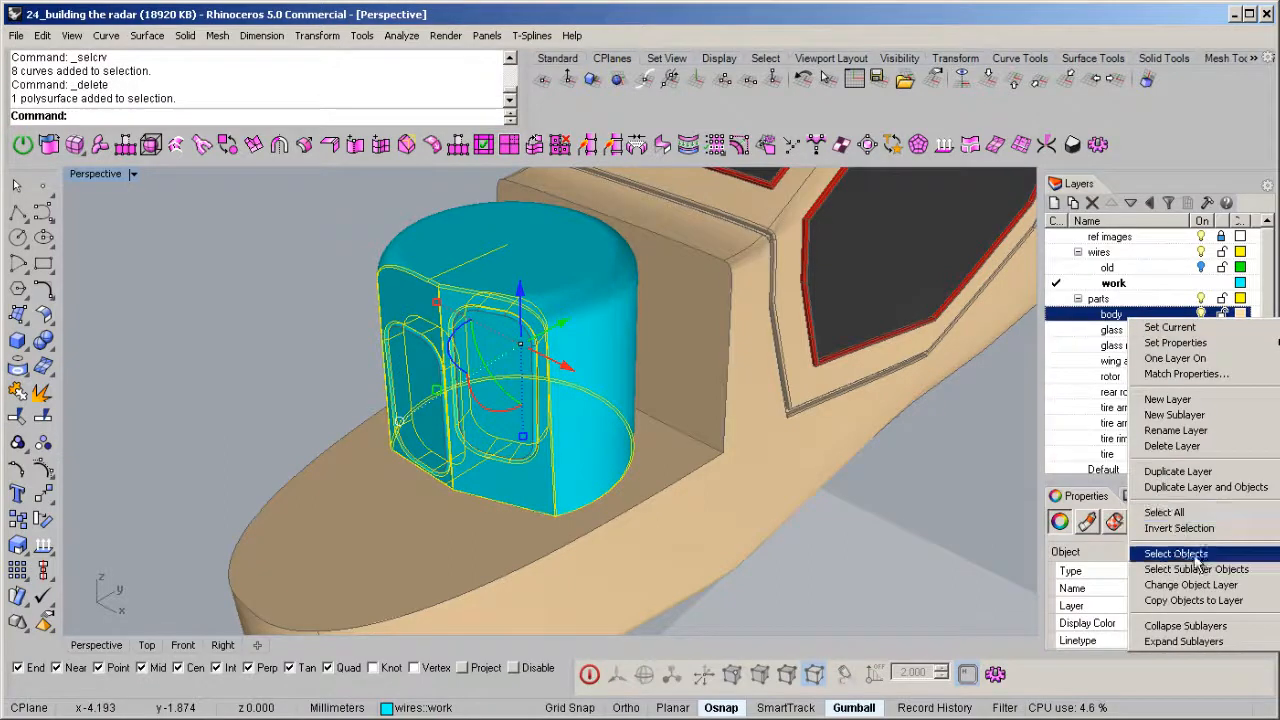
pyautogui.click(1214, 587)
pyautogui.click(954, 524)
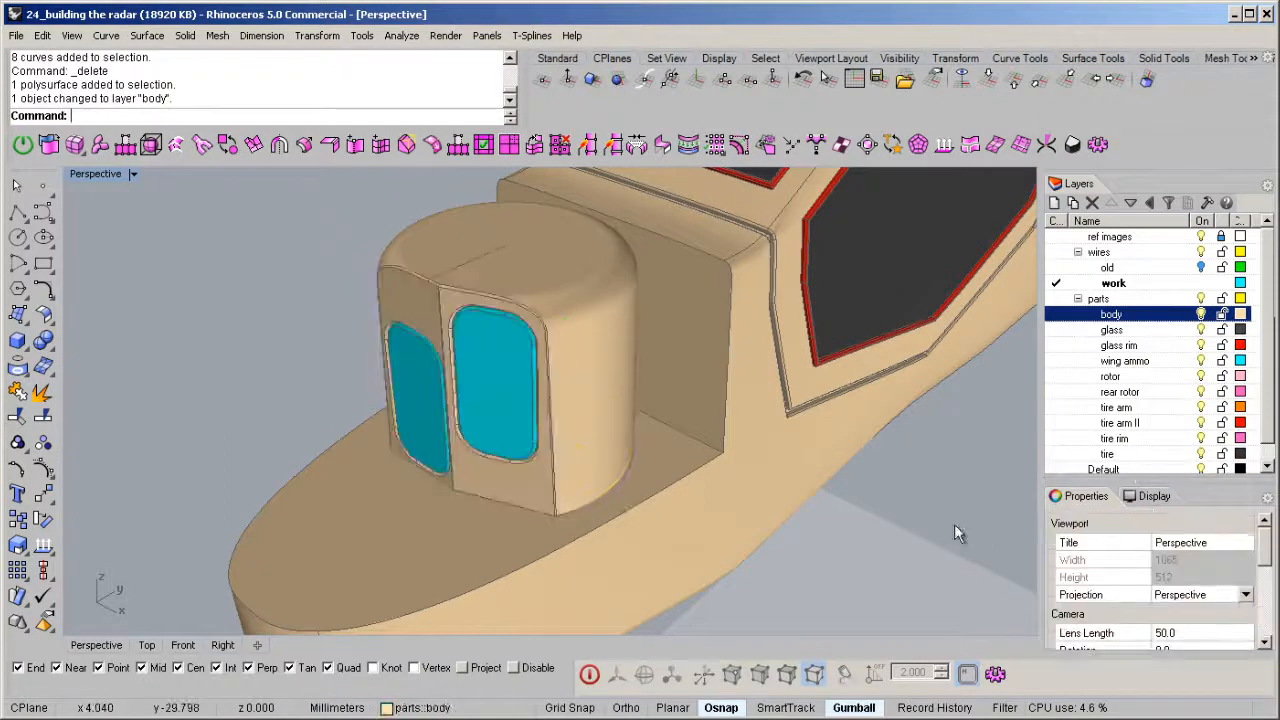
# Duplicate the "body" layer as "radar lenses" and move both radar inserts to this layer.
pyautogui.rightClick(1118, 320)
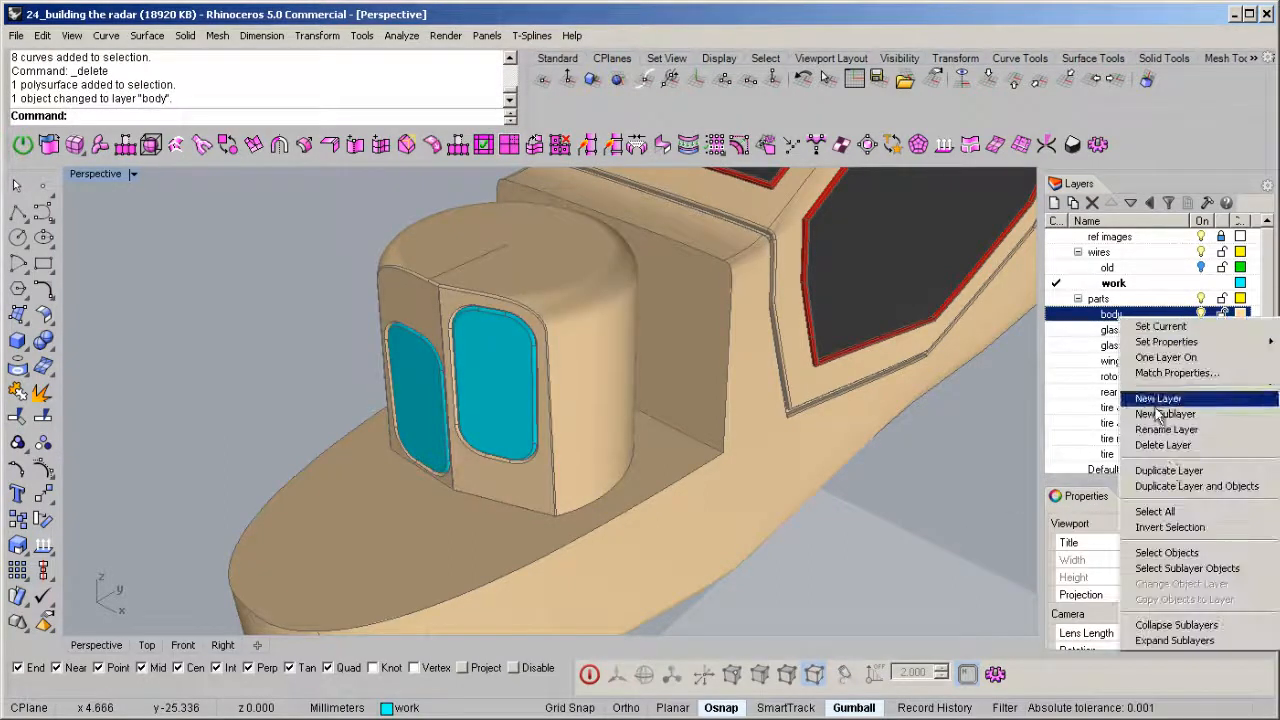
pyautogui.click(1169, 471)
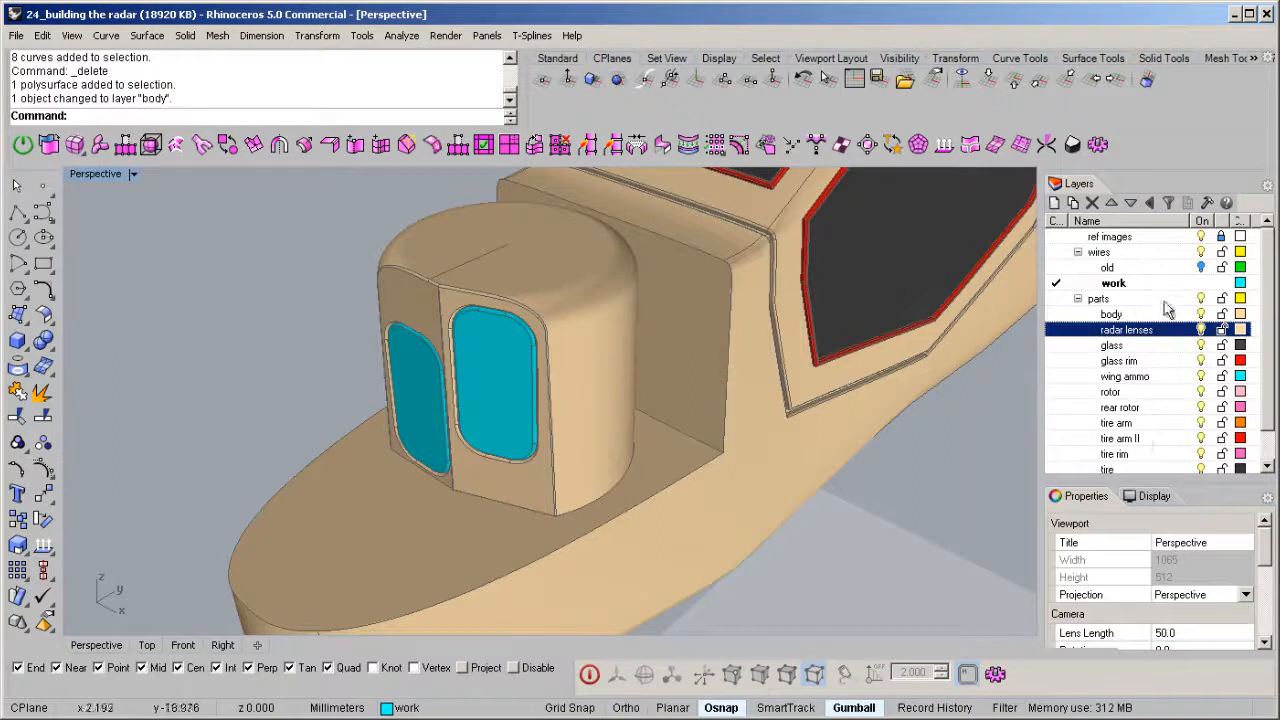
pyautogui.click(507, 405)
pyautogui.keyDown('shift'); pyautogui.click(404, 366); pyautogui.keyUp('shift')
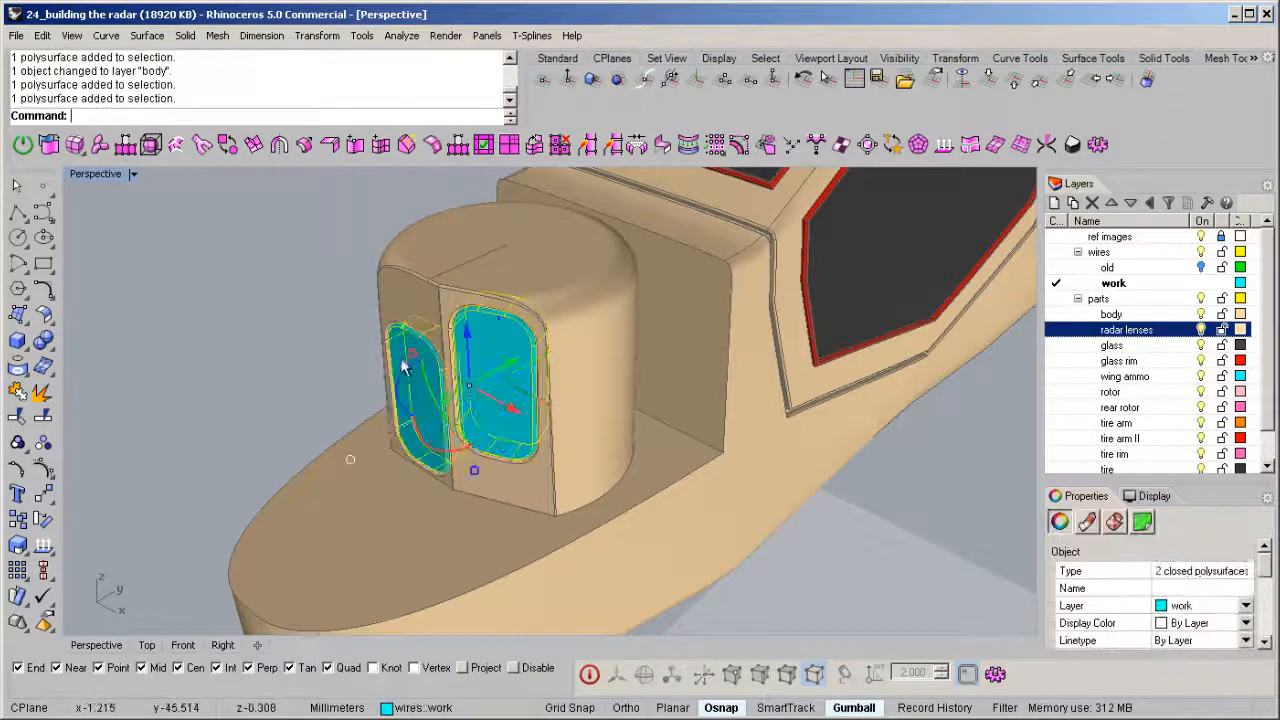
pyautogui.rightClick(1130, 332)
pyautogui.click(1233, 595)
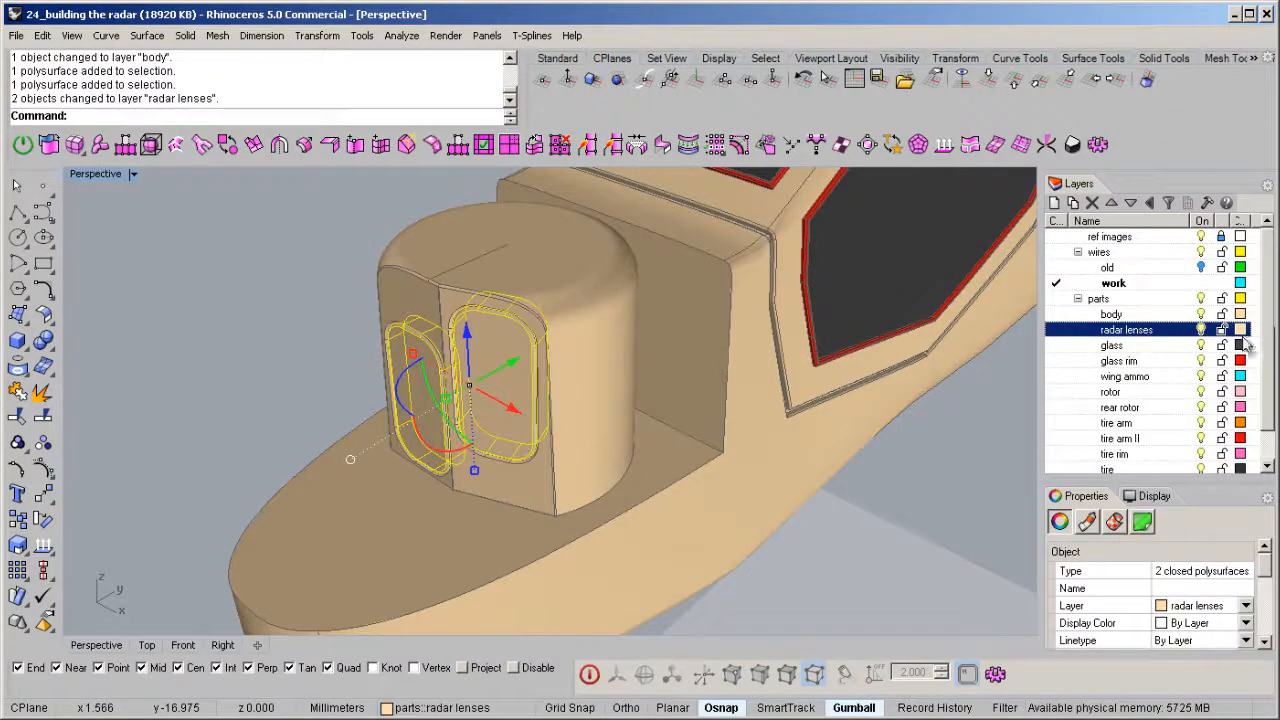
# Set the colour of the "radar lenses" layer to Lavender and deselect the inserts.
pyautogui.click(1240, 330)
pyautogui.click(157, 345)
pyautogui.scroll(5, 157, 348)
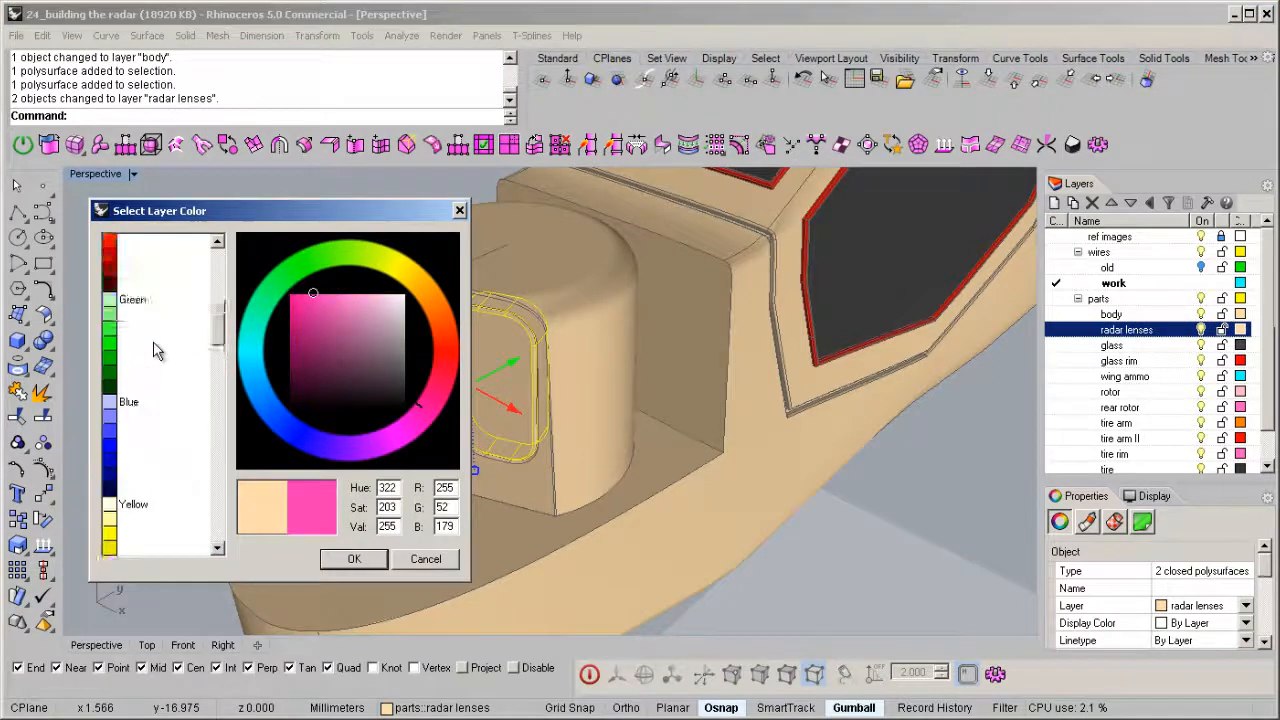
pyautogui.scroll(2, 157, 348)
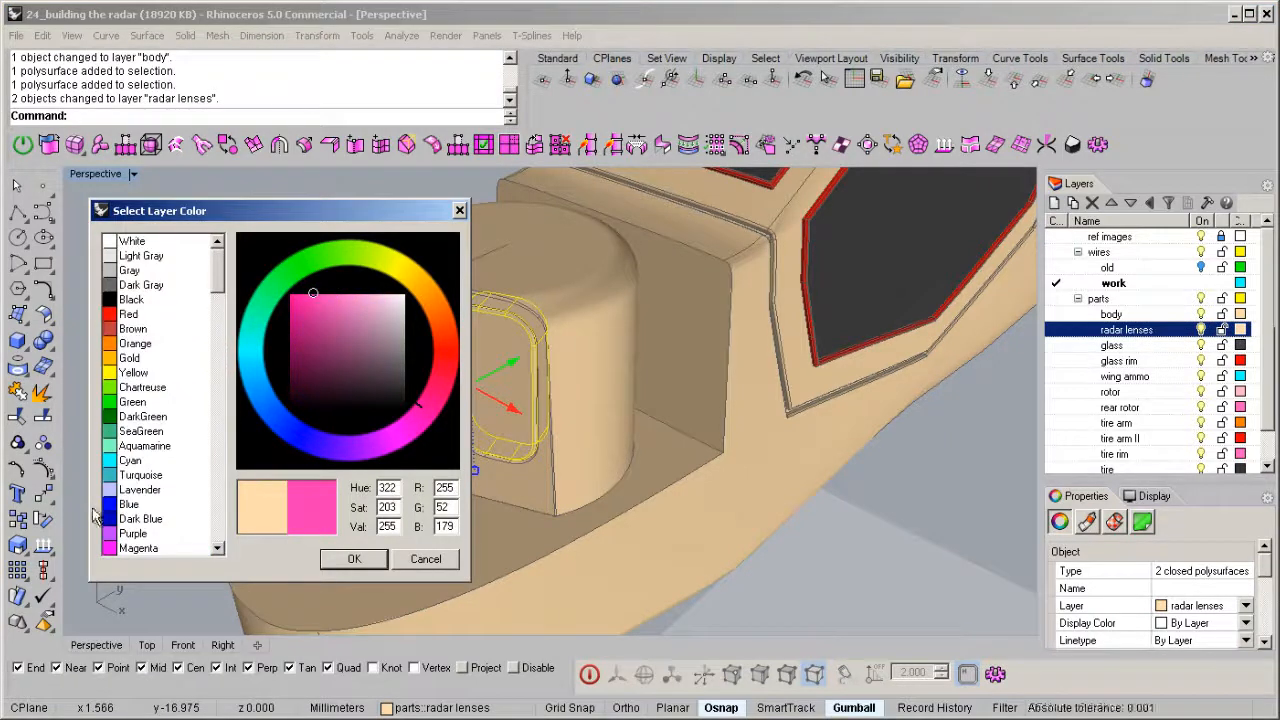
pyautogui.click(137, 492)
pyautogui.click(354, 559)
pyautogui.moveTo(509, 406); pyautogui.dragTo(470, 503, button='right')
pyautogui.click(875, 458)
# Inspect the radar's side and base on the nose, and return to the four-viewport layout.
pyautogui.scroll(5, 439, 428)
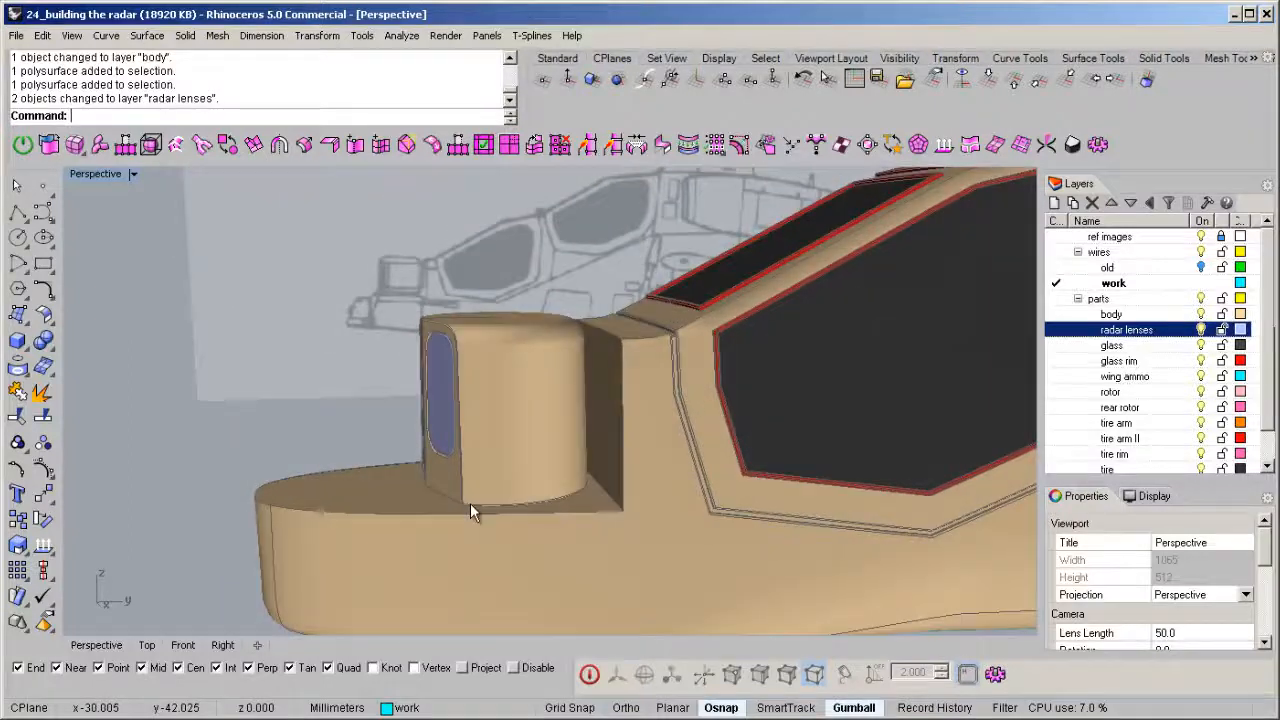
pyautogui.scroll(3, 490, 470)
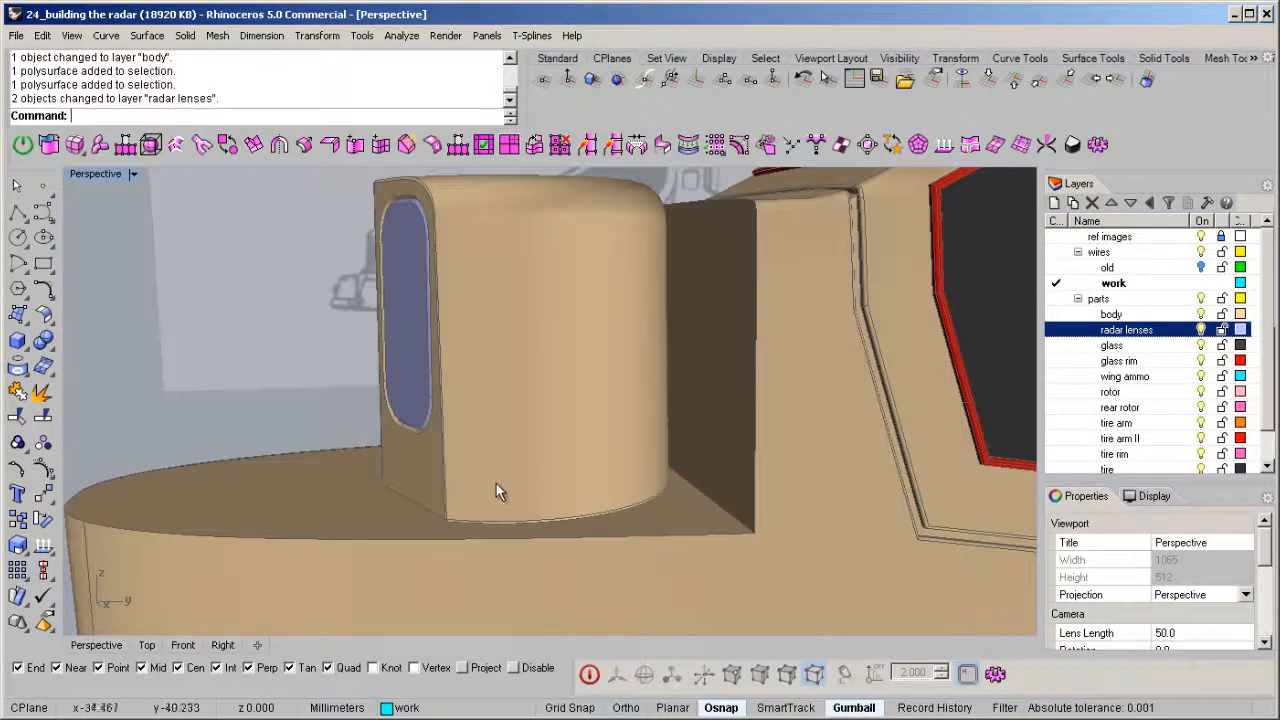
pyautogui.scroll(-6, 450, 452)
pyautogui.moveTo(391, 471); pyautogui.dragTo(300, 470, button='right')
pyautogui.doubleClick(97, 173)
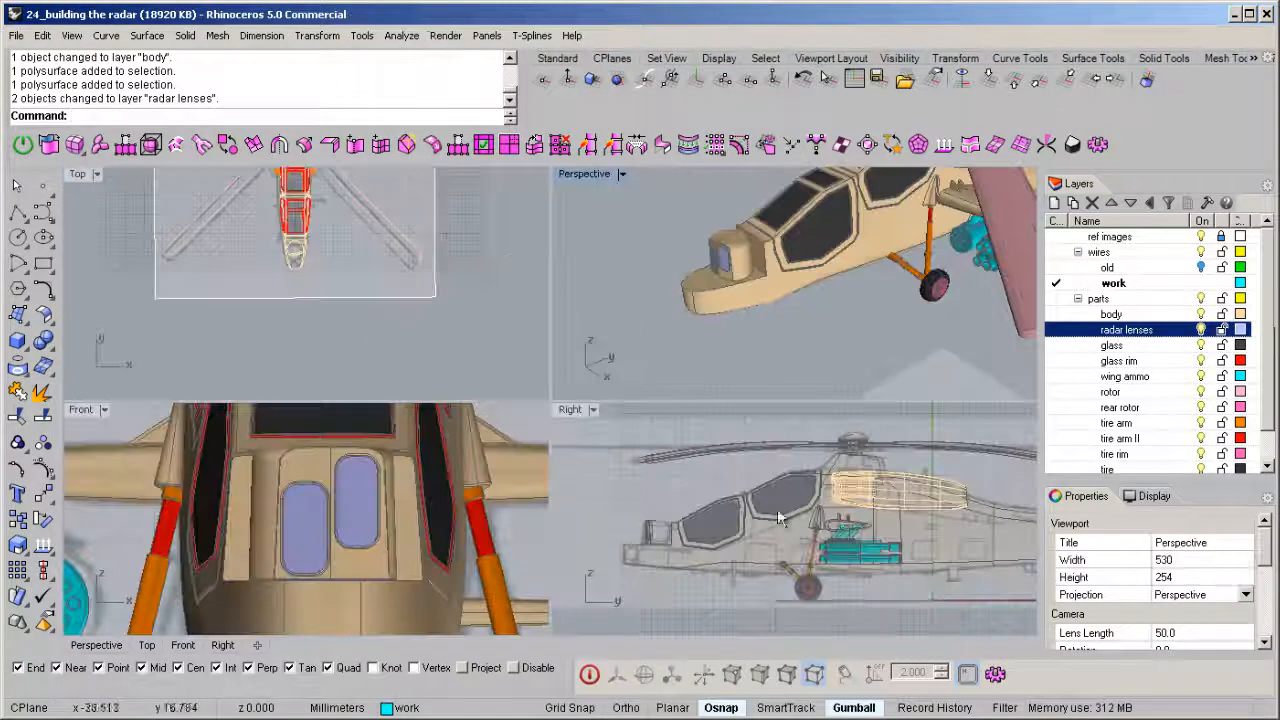
pyautogui.scroll(3, 722, 462)
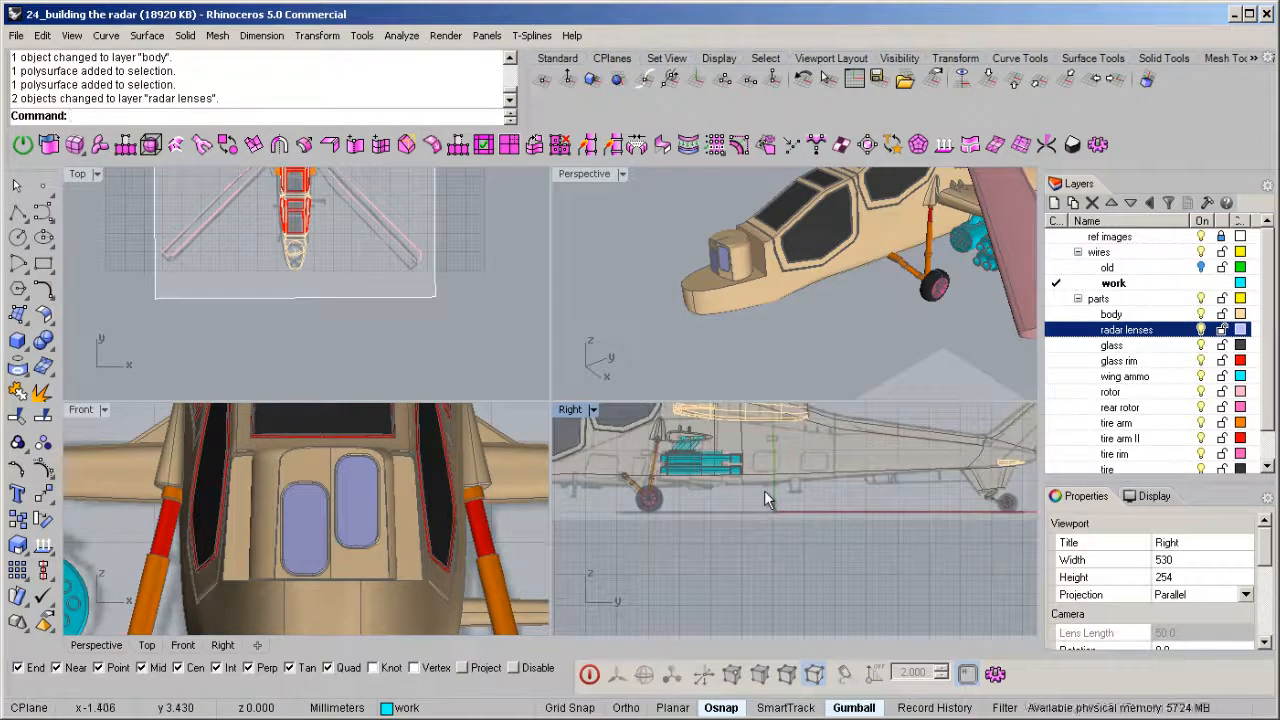
pyautogui.moveTo(733, 517); pyautogui.dragTo(743, 585, button='right')
pyautogui.scroll(5, 744, 471)
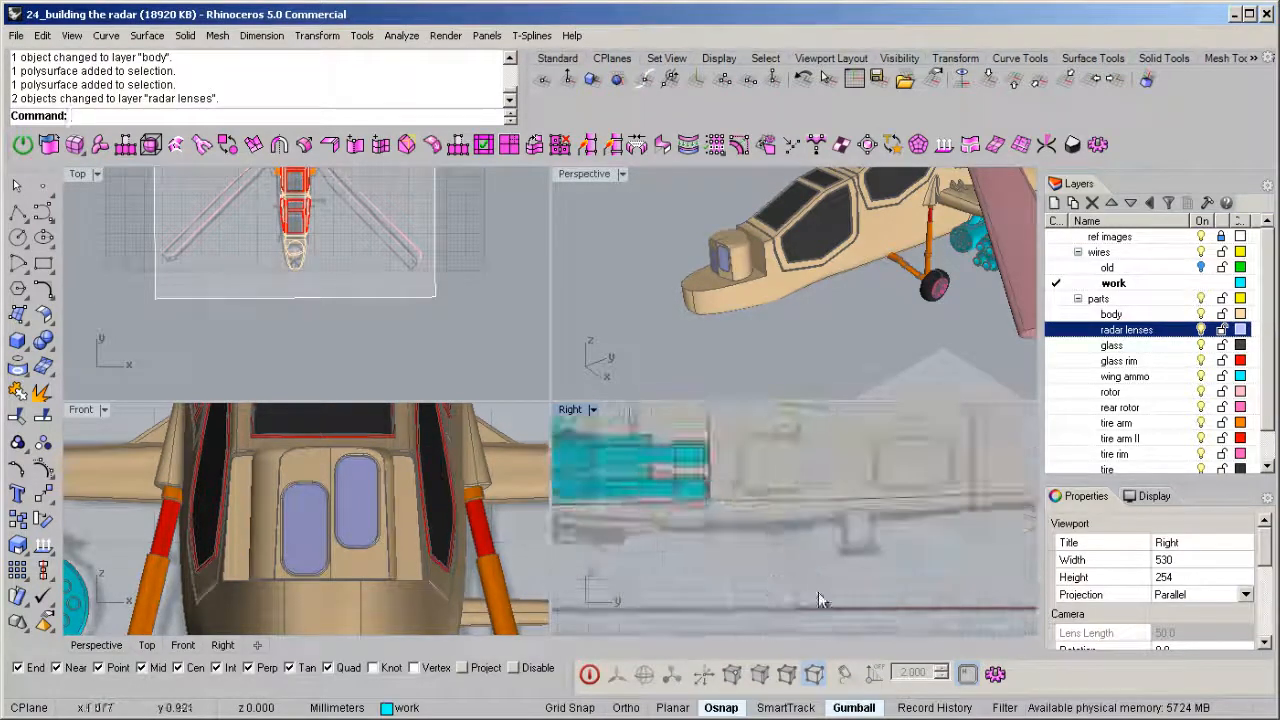
pyautogui.middleClick(747, 471)
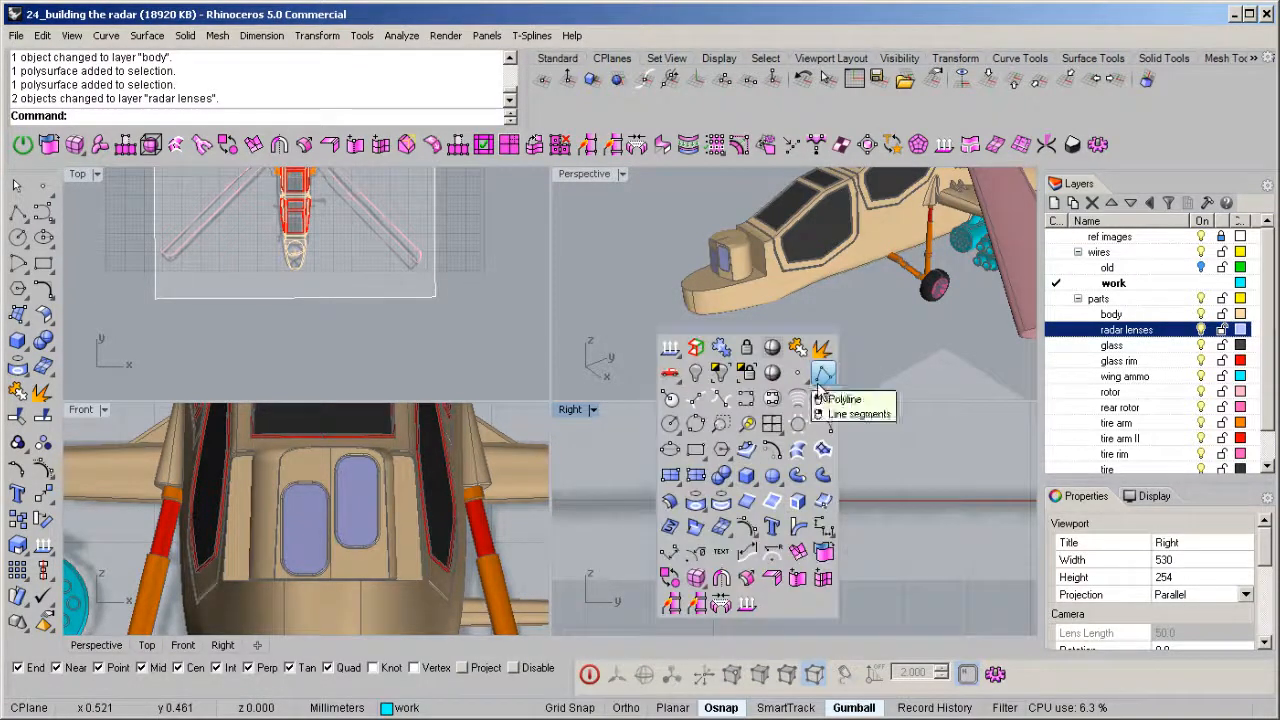
pyautogui.click(748, 477)
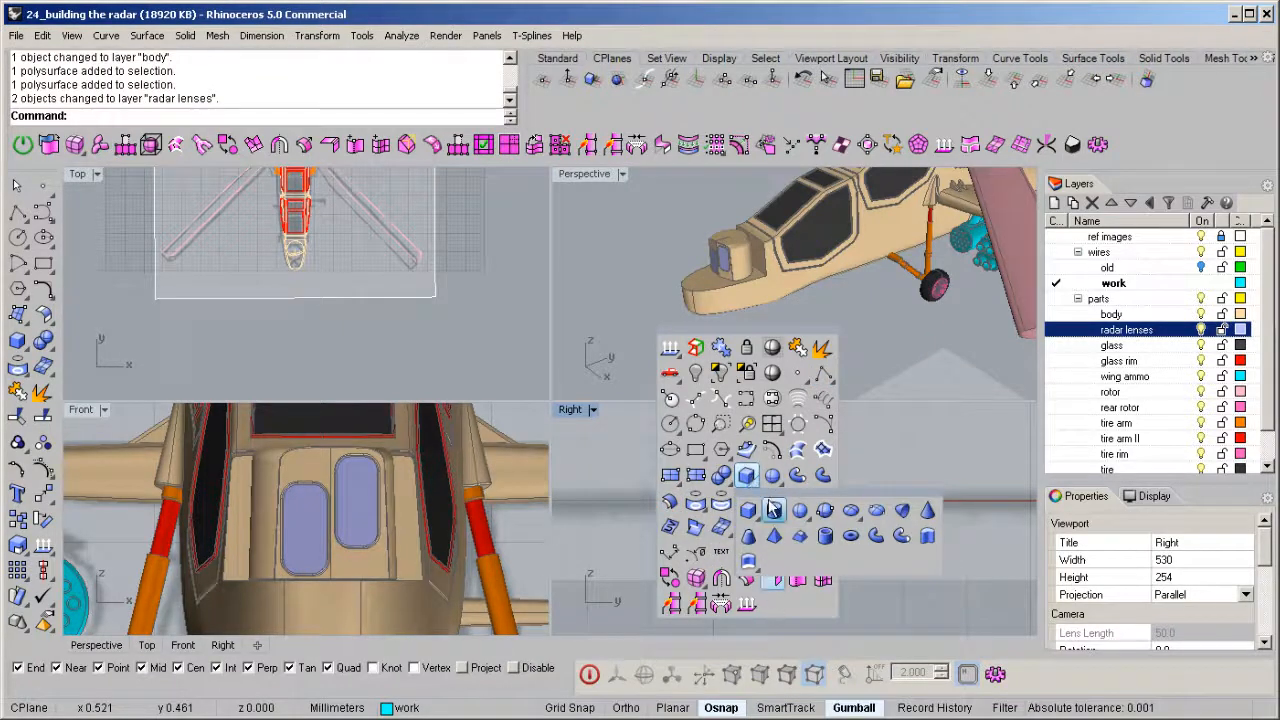
pyautogui.click(775, 511)
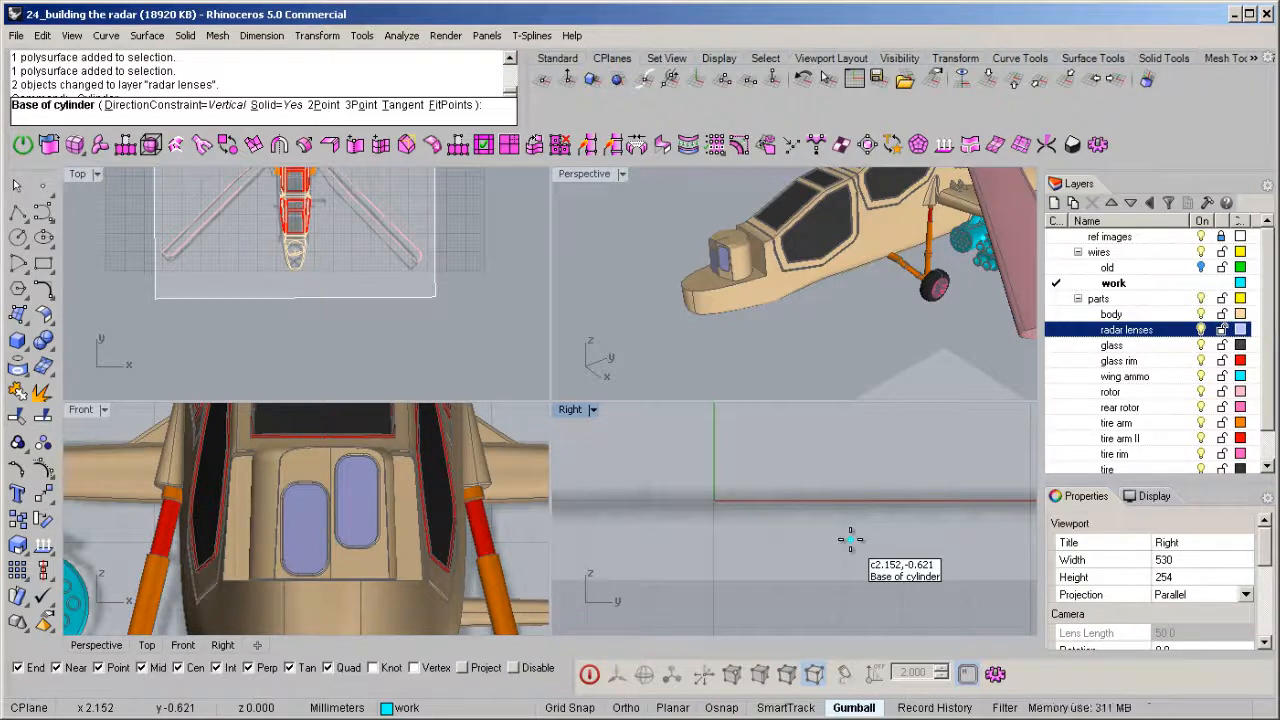
pyautogui.press('Escape')
# Begin a box in the Right view using the Center option, placing the center of its base at 0,0,0.
pyautogui.middleClick(827, 463)
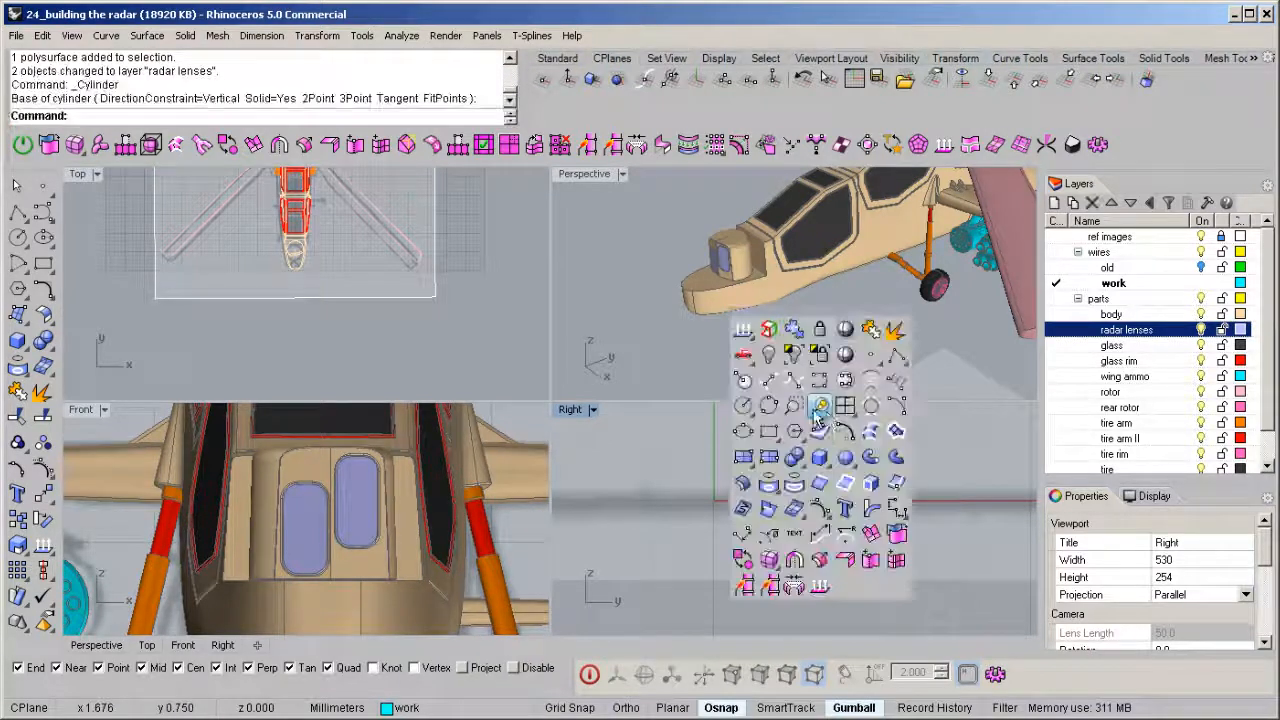
pyautogui.click(852, 410)
pyautogui.moveTo(780, 312); pyautogui.dragTo(778, 286, button='right')
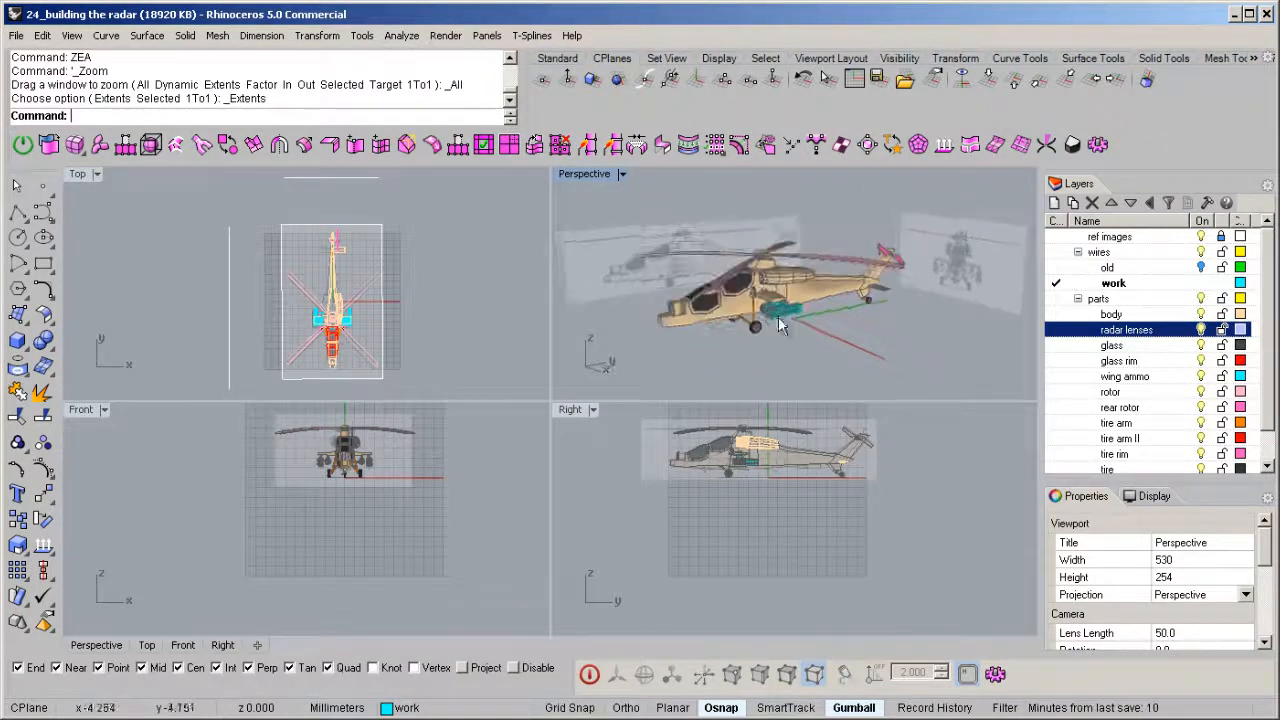
pyautogui.scroll(4, 780, 460)
pyautogui.scroll(5, 780, 460)
pyautogui.middleClick(700, 532)
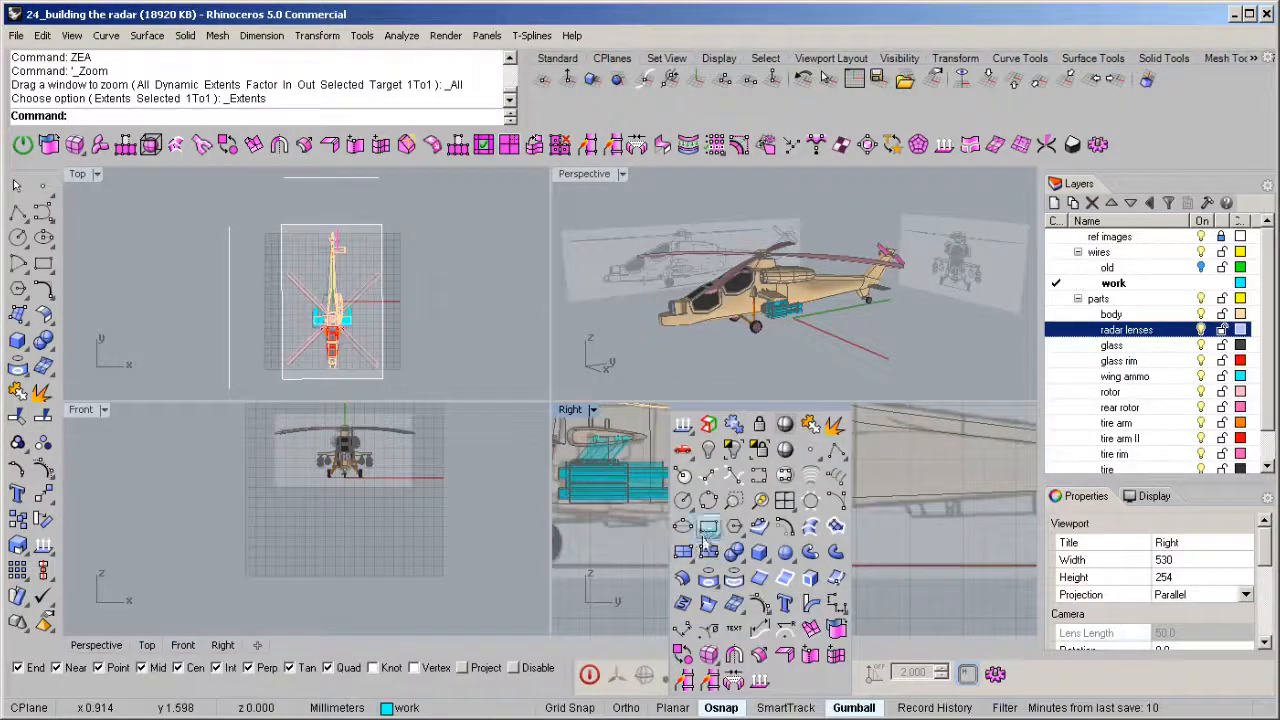
pyautogui.click(763, 558)
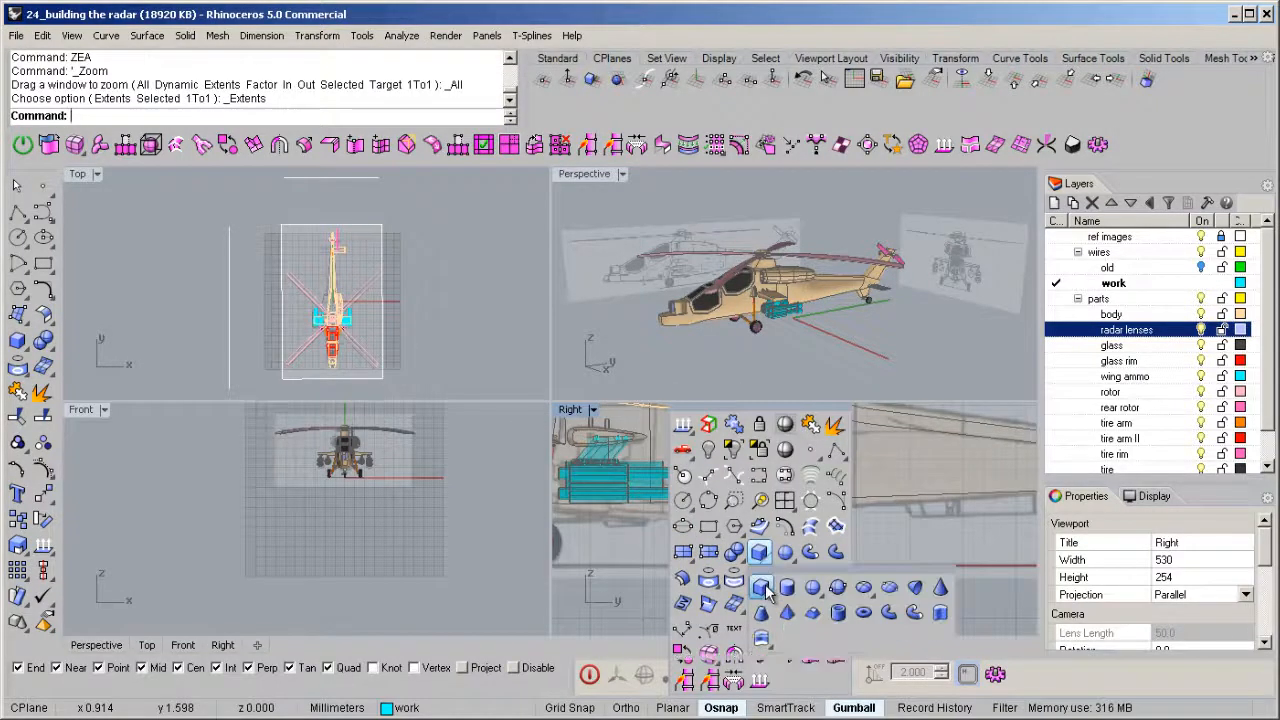
pyautogui.click(762, 588)
pyautogui.click(270, 116)
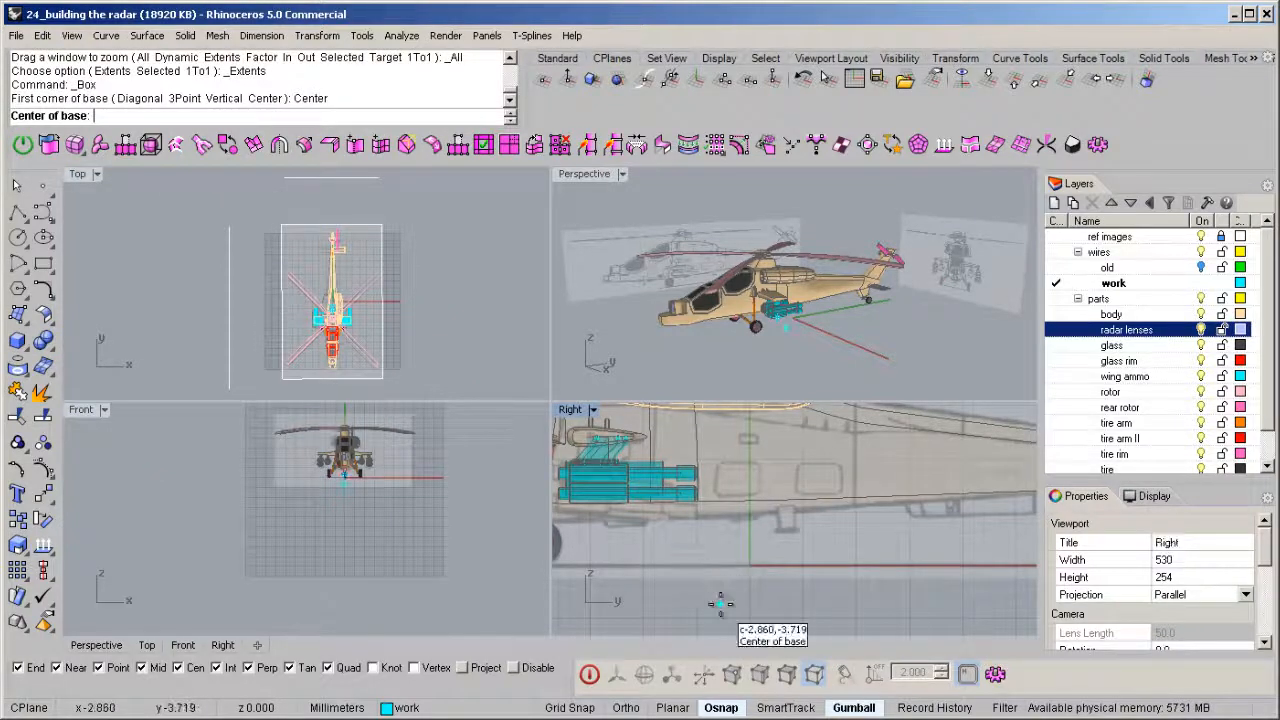
pyautogui.write('0,0,0')
pyautogui.press('Return')
# Size the box's base as an upright rectangle around the origin in the Right view and set its height in the Front view.
pyautogui.scroll(12, 756, 572)
pyautogui.press('F8')
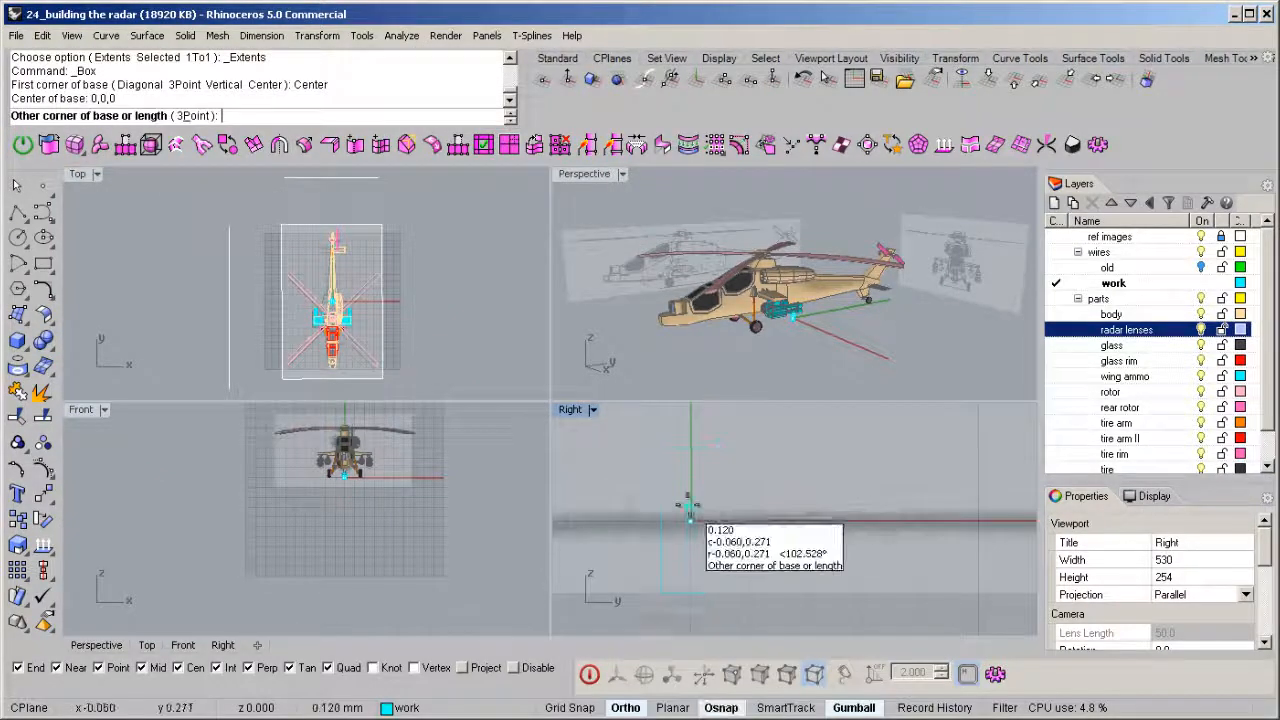
pyautogui.scroll(5, 688, 503)
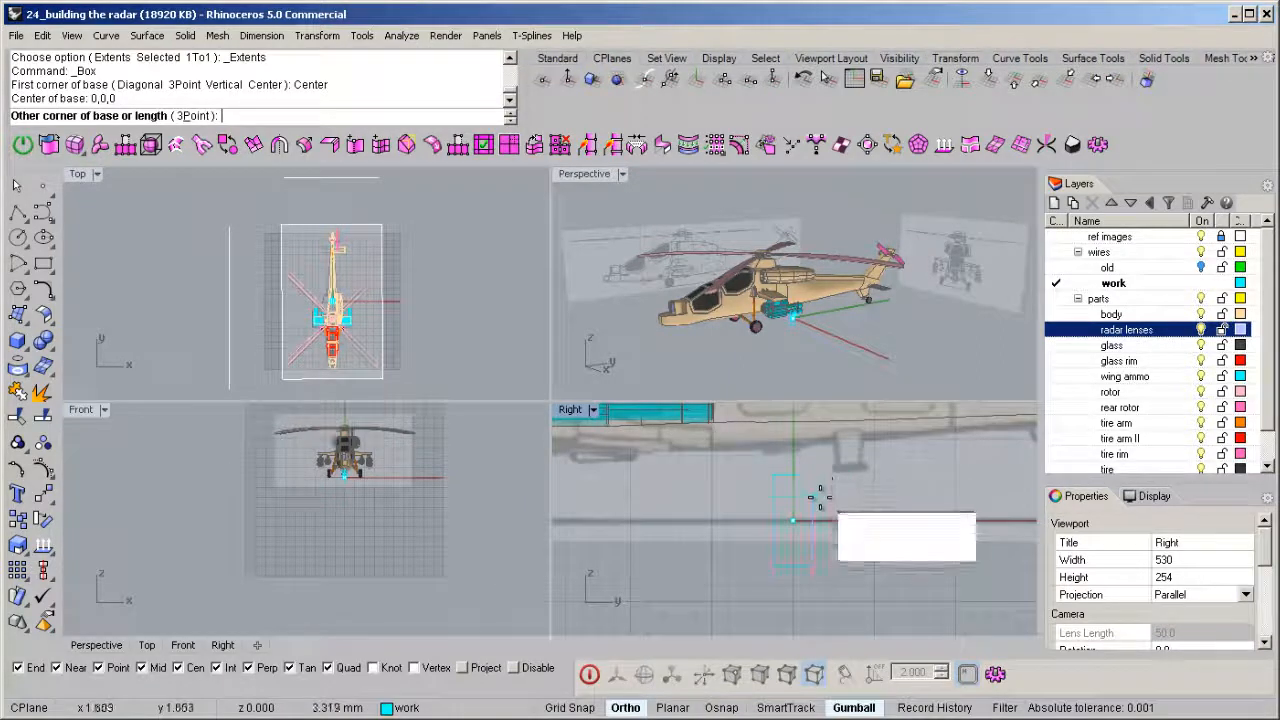
pyautogui.scroll(5, 818, 500)
pyautogui.click(798, 482)
pyautogui.scroll(8, 390, 455)
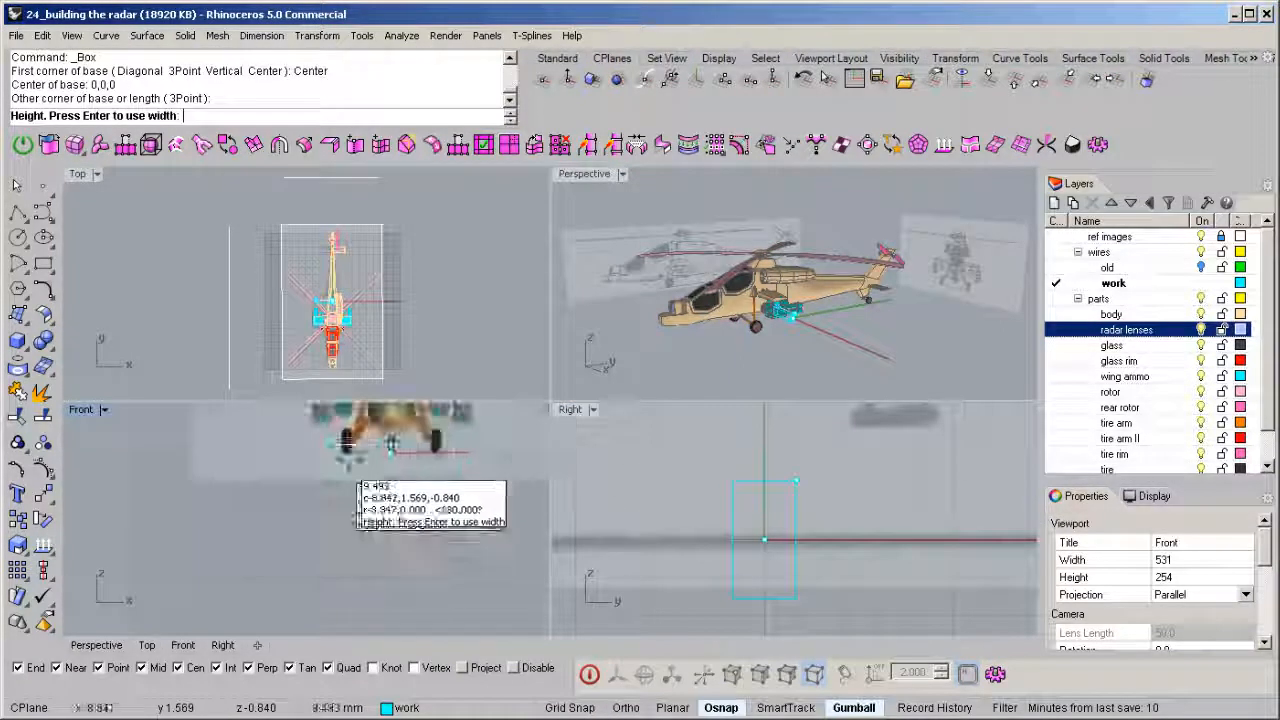
pyautogui.click(388, 458)
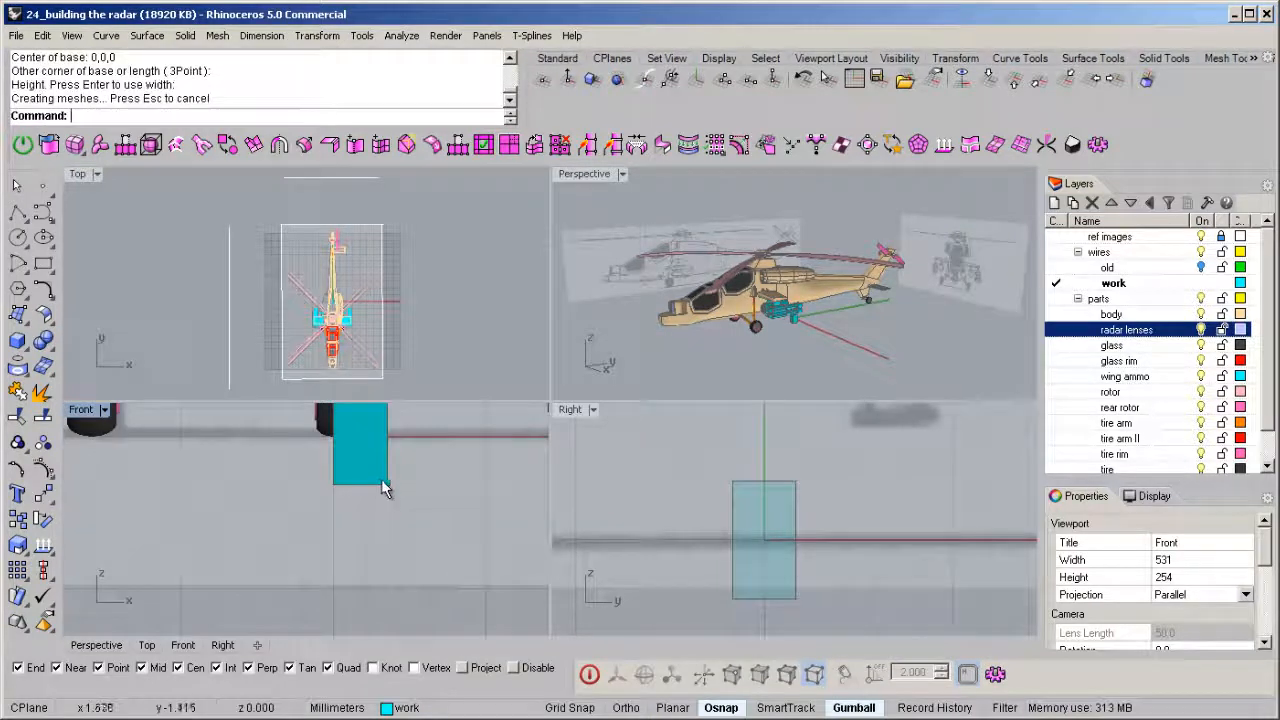
# Shift the box sideways in the Front view to centre it on the origin, and place a point object at 0,0,0.
pyautogui.click(380, 482)
pyautogui.moveTo(415, 438); pyautogui.dragTo(392, 453)
pyautogui.middleClick(780, 357)
pyautogui.click(838, 255)
pyautogui.scroll(6, 845, 340)
pyautogui.write('0,0,0')
pyautogui.press('Return')
# Select the box and its center point together and move them to a spot ahead of and above the nose radar.
pyautogui.moveTo(880, 352); pyautogui.dragTo(798, 372)
pyautogui.scroll(-6, 898, 354)
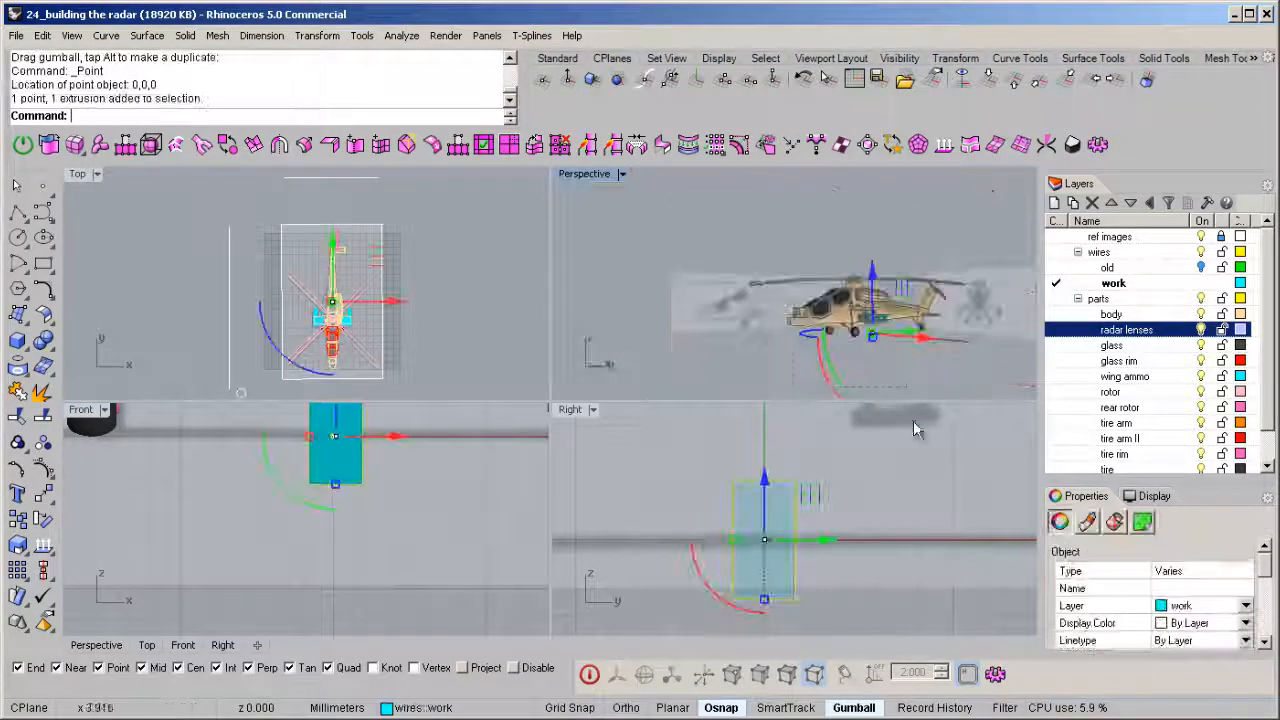
pyautogui.scroll(-8, 909, 535)
pyautogui.moveTo(911, 543); pyautogui.dragTo(924, 577, button='right')
pyautogui.moveTo(946, 530); pyautogui.dragTo(660, 465)
# Isolate the box, its center point and the nose radar housing by hiding everything else, and enlarge the Perspective view.
pyautogui.middleClick(662, 462)
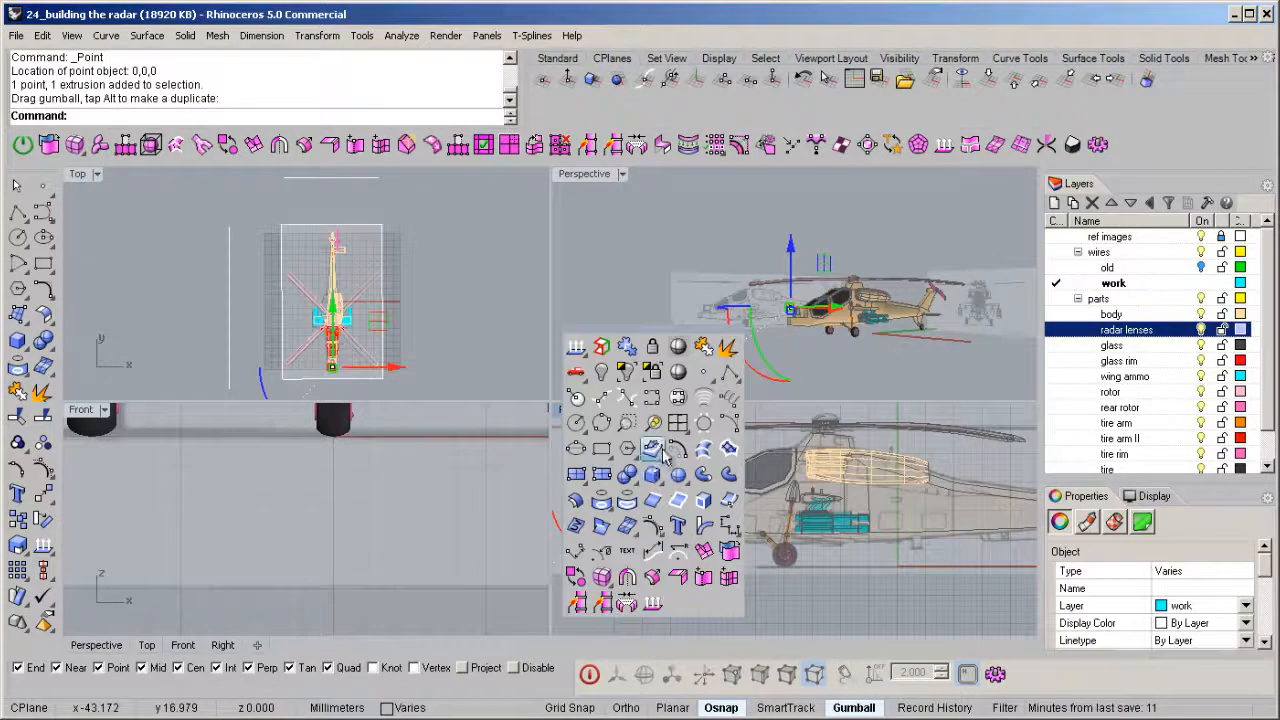
pyautogui.rightClick(652, 423)
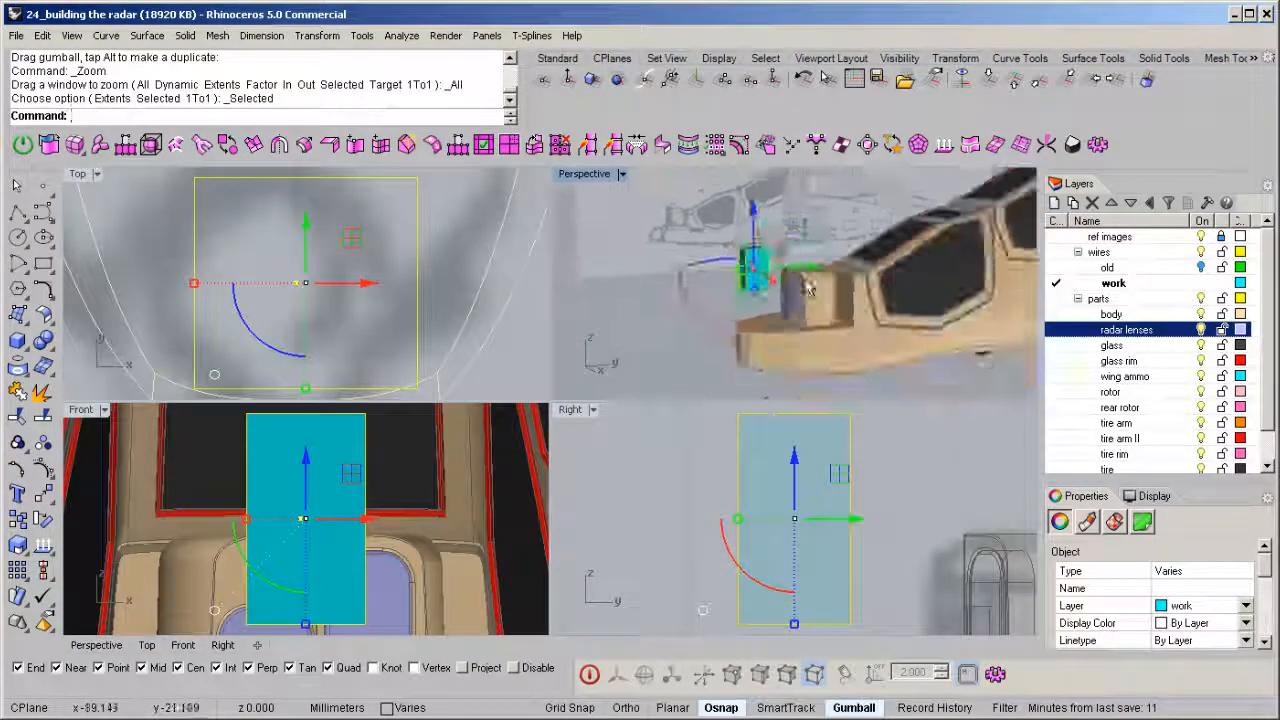
pyautogui.keyDown('shift'); pyautogui.click(778, 302); pyautogui.keyUp('shift')
pyautogui.middleClick(778, 302)
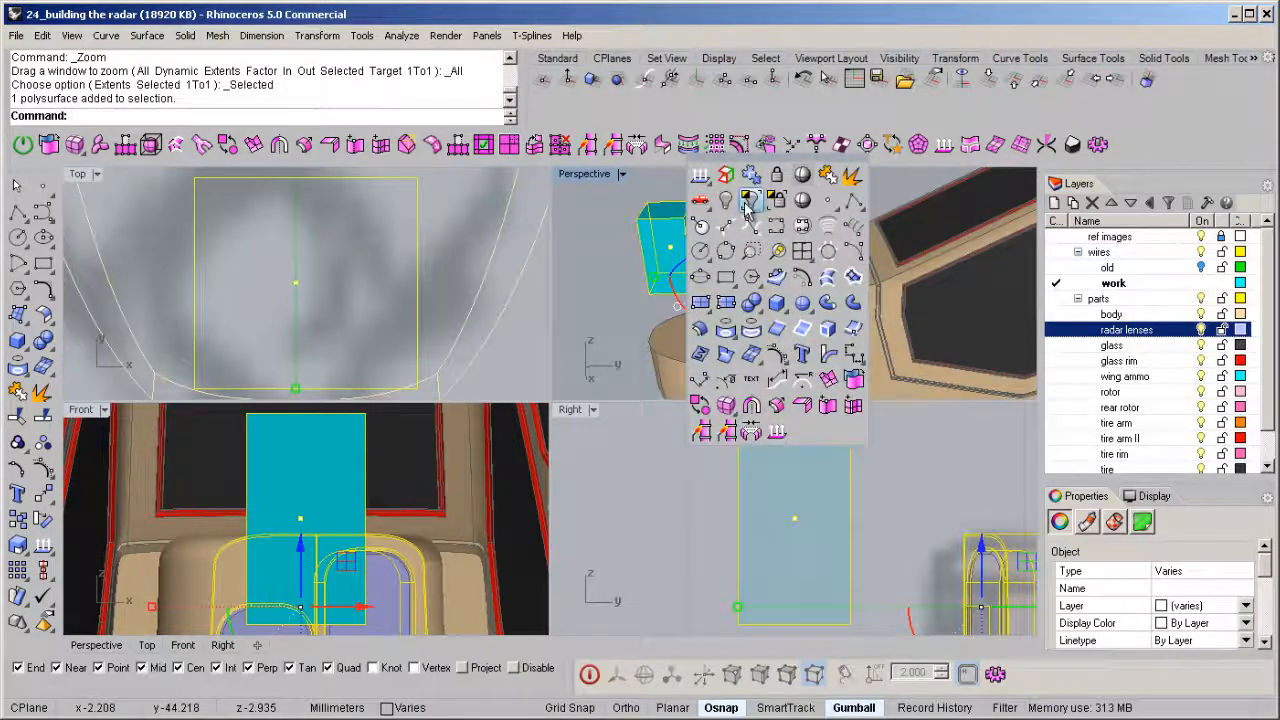
pyautogui.click(748, 200)
pyautogui.doubleClick(583, 173)
# Scale the box and its center point down uniformly until the box is tiny compared with the radar housing.
pyautogui.moveTo(300, 340); pyautogui.dragTo(488, 410, button='right')
pyautogui.moveTo(454, 250); pyautogui.dragTo(396, 422)
pyautogui.moveTo(403, 423); pyautogui.dragTo(484, 438, button='right')
pyautogui.scroll(6, 402, 427)
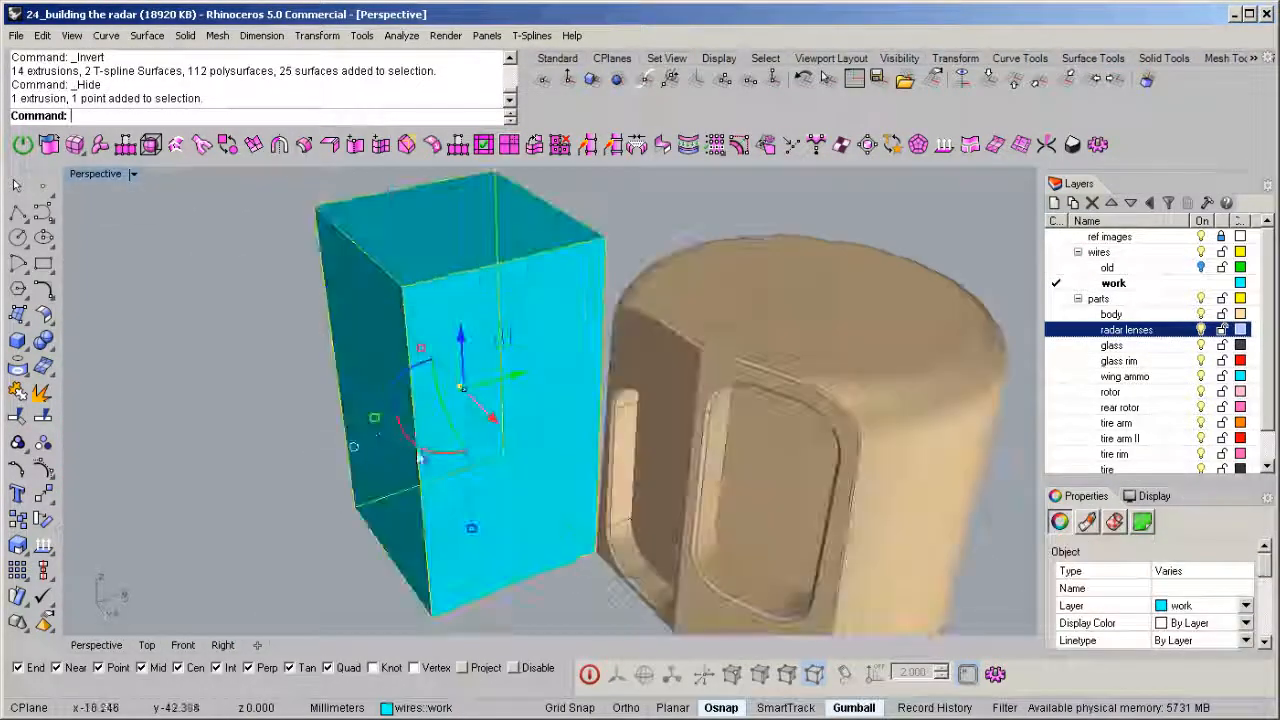
pyautogui.keyDown('shift'); pyautogui.moveTo(454, 511); pyautogui.dragTo(450, 386); pyautogui.keyUp('shift')
pyautogui.scroll(-6, 481, 348)
# Extract a U-direction isocurve from the radar housing's rounded side surface, slightly above its bottom edge.
pyautogui.moveTo(650, 447); pyautogui.dragTo(677, 457, button='right')
pyautogui.middleClick(696, 502)
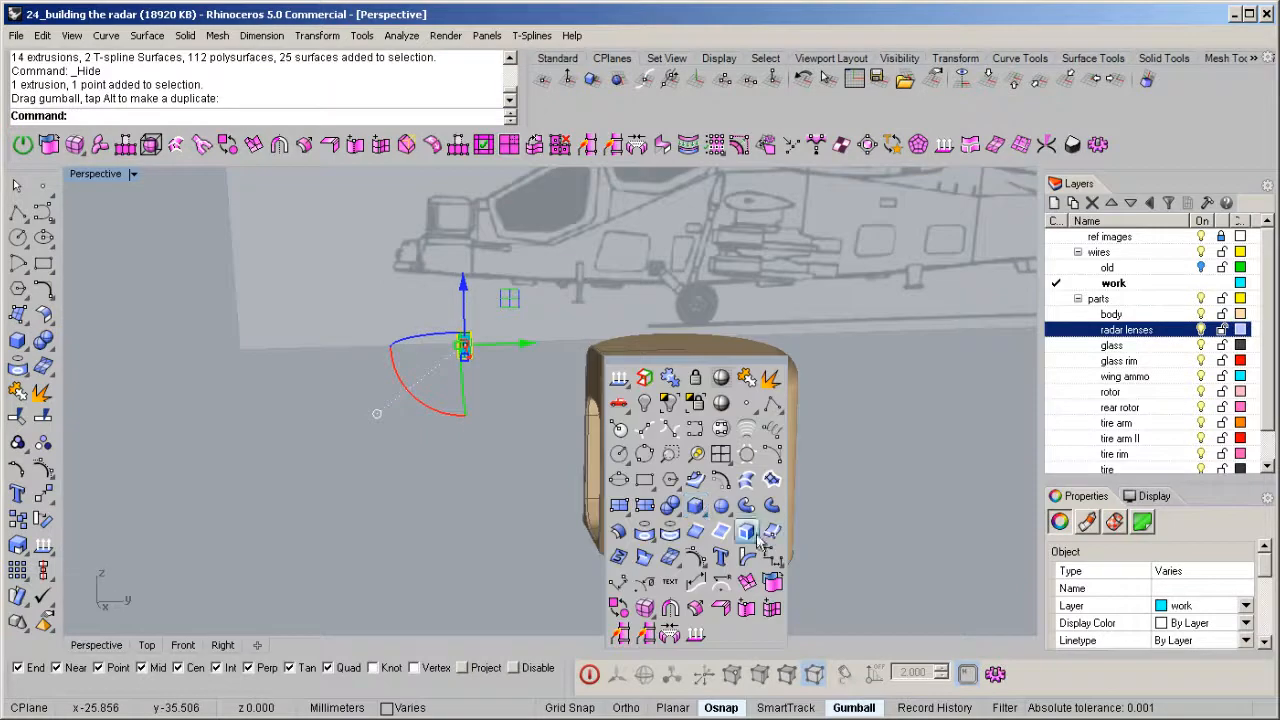
pyautogui.click(770, 535)
pyautogui.moveTo(791, 560); pyautogui.dragTo(636, 466, button='right')
pyautogui.click(644, 454)
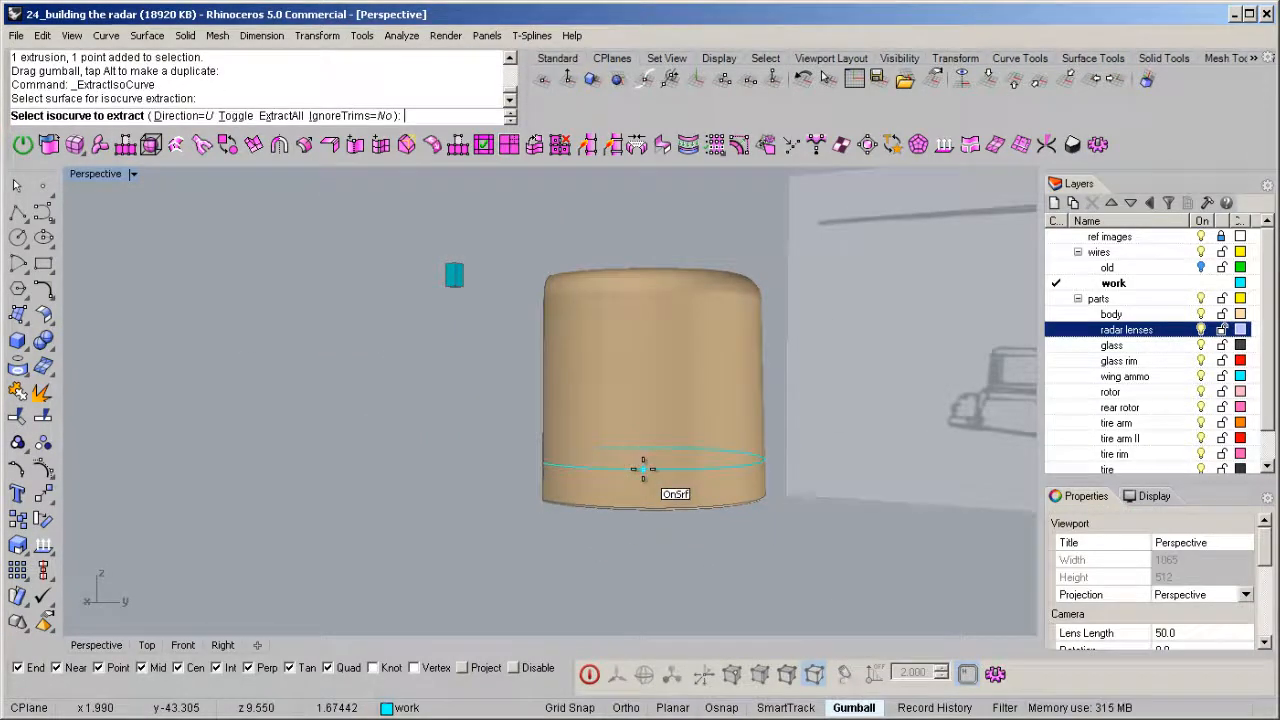
pyautogui.keyDown('alt'); pyautogui.click(643, 469); pyautogui.keyUp('alt')
pyautogui.rightClick(723, 406)
pyautogui.moveTo(572, 455); pyautogui.dragTo(656, 486, button='right')
pyautogui.scroll(6, 638, 471)
# Place a point object at the end of the extracted isocurve, on the vertical edge of the housing's flat face.
pyautogui.middleClick(656, 486)
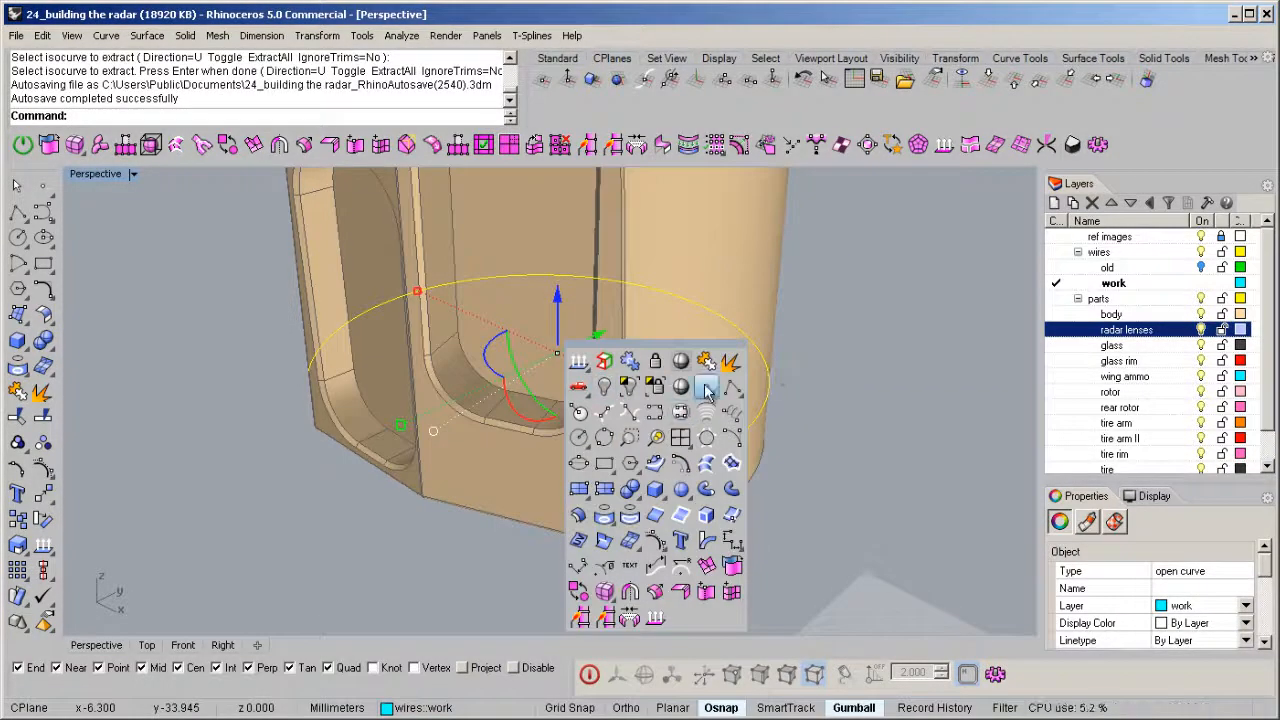
pyautogui.click(706, 392)
pyautogui.scroll(5, 645, 475)
pyautogui.click(591, 501)
pyautogui.scroll(-4, 557, 411)
pyautogui.moveTo(557, 411); pyautogui.dragTo(525, 445, button='right')
# Array the end point along the extracted isocurve from its own base point with Freeform orientation, making 11 evenly spaced points.
pyautogui.moveTo(414, 594); pyautogui.dragTo(669, 384)
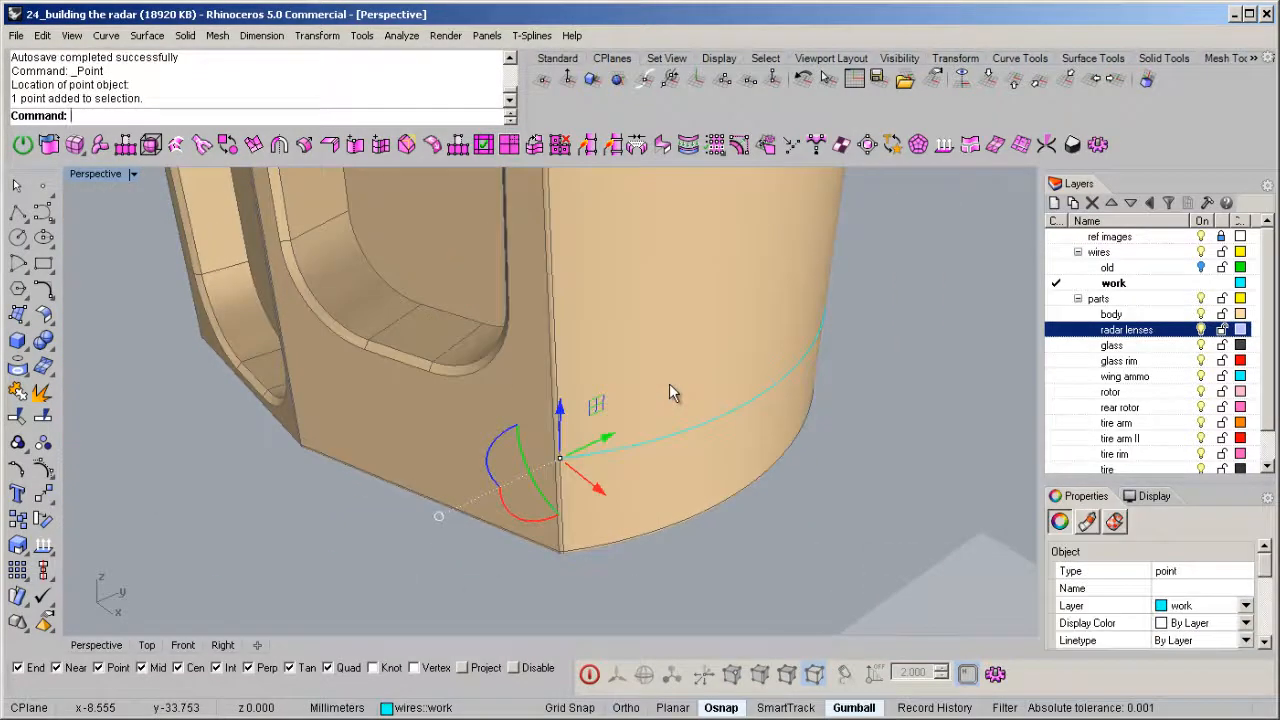
pyautogui.hotkey('ctrl', 'shift', 'a')
pyautogui.write('b')
pyautogui.press('Return')
pyautogui.scroll(3, 560, 460)
pyautogui.click(595, 418)
pyautogui.click(630, 423)
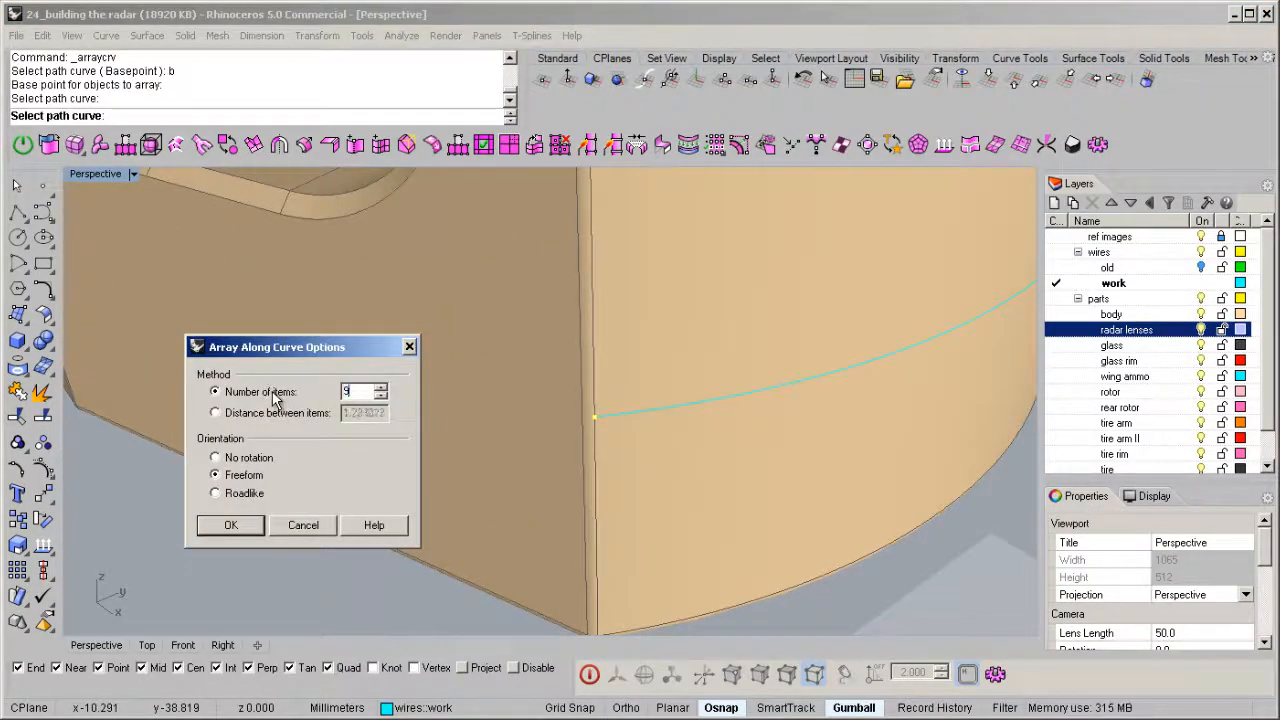
pyautogui.press('Return')
pyautogui.scroll(-3, 272, 391)
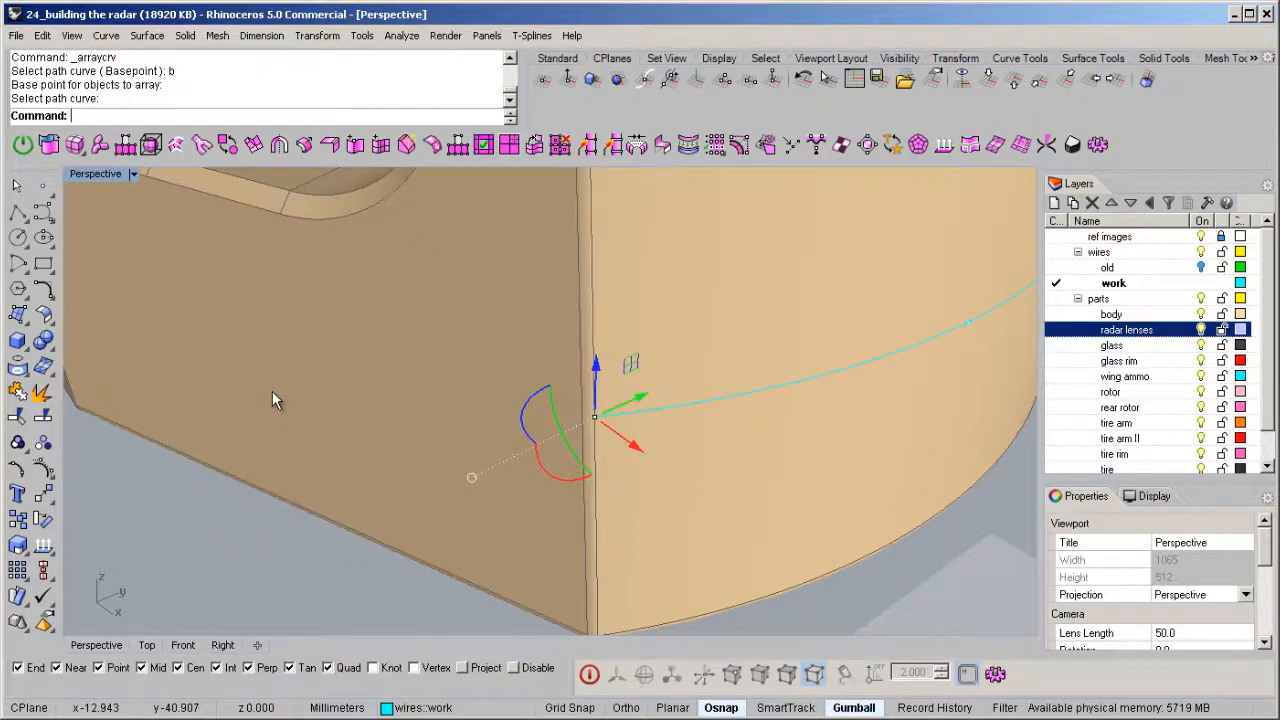
# Delete the extracted isocurve, keeping the arrayed points around the radar housing.
pyautogui.moveTo(273, 390); pyautogui.dragTo(611, 496, button='right')
pyautogui.scroll(-2, 605, 438)
pyautogui.click(612, 498)
pyautogui.click(655, 546)
pyautogui.press('Delete')
# Rotate the small box and its center point together so that the box lies flat.
pyautogui.moveTo(467, 308); pyautogui.dragTo(464, 339, button='right')
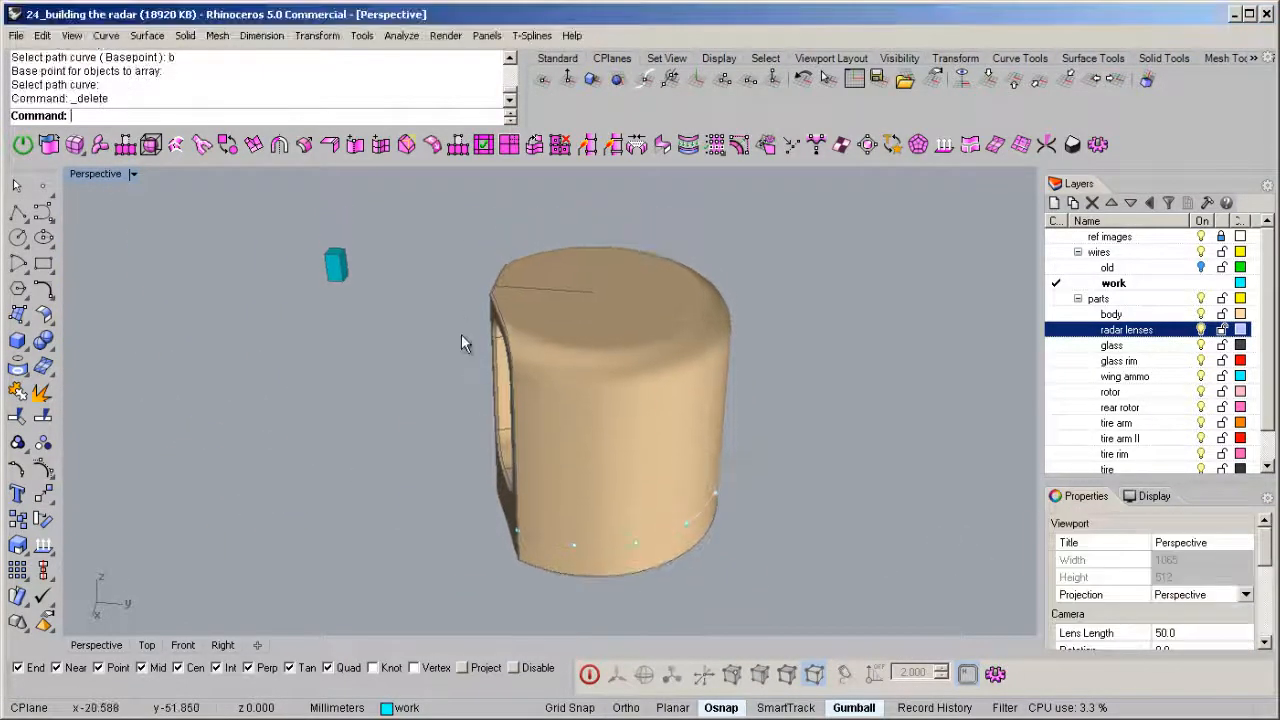
pyautogui.moveTo(199, 385); pyautogui.dragTo(199, 386)
pyautogui.moveTo(318, 332); pyautogui.dragTo(325, 333)
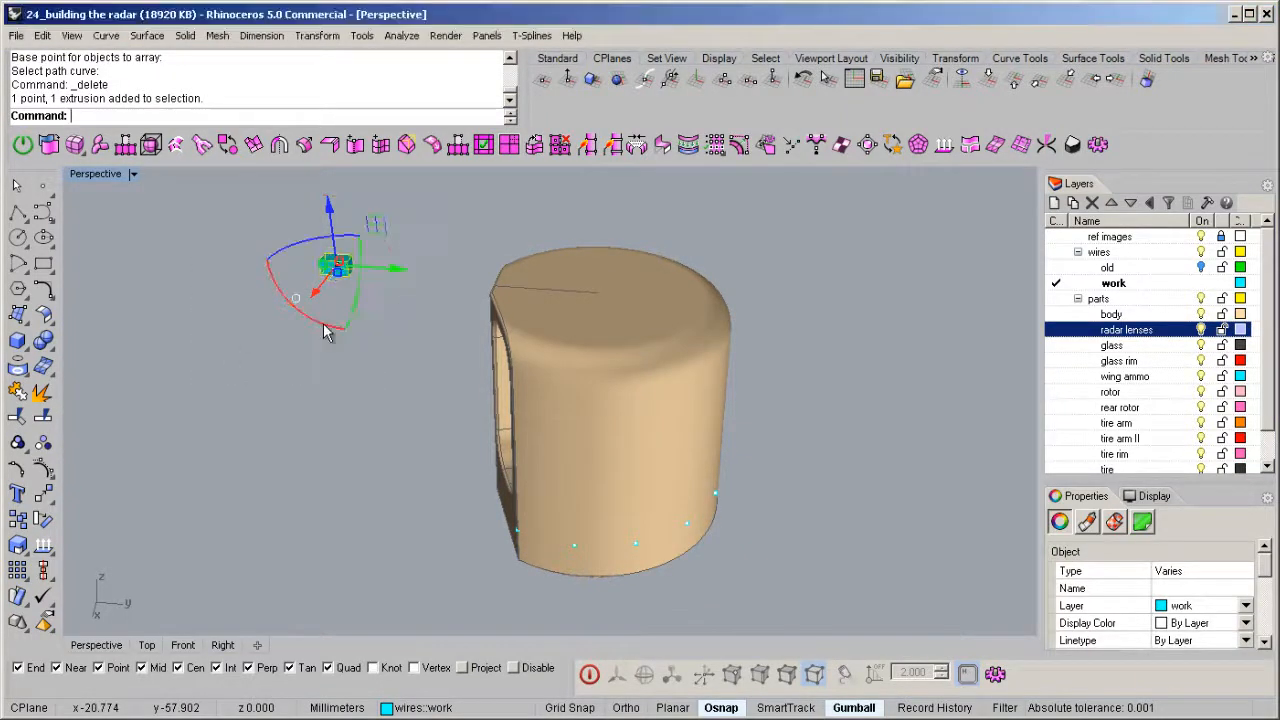
# Set up orienting the box onto the housing's rounded surface from its center point, with uniform scale 1.0, Rigid on and no rotation.
pyautogui.moveTo(350, 316); pyautogui.dragTo(465, 355, button='right')
pyautogui.click(288, 388)
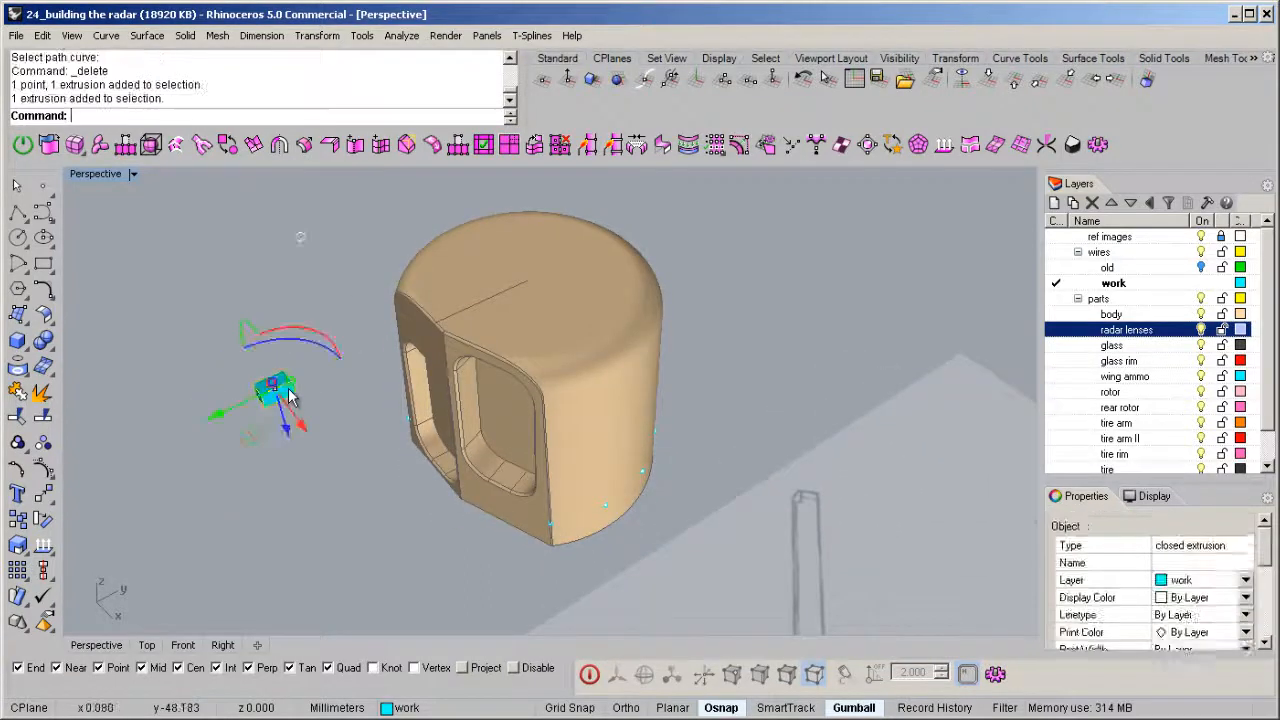
pyautogui.press('F5')
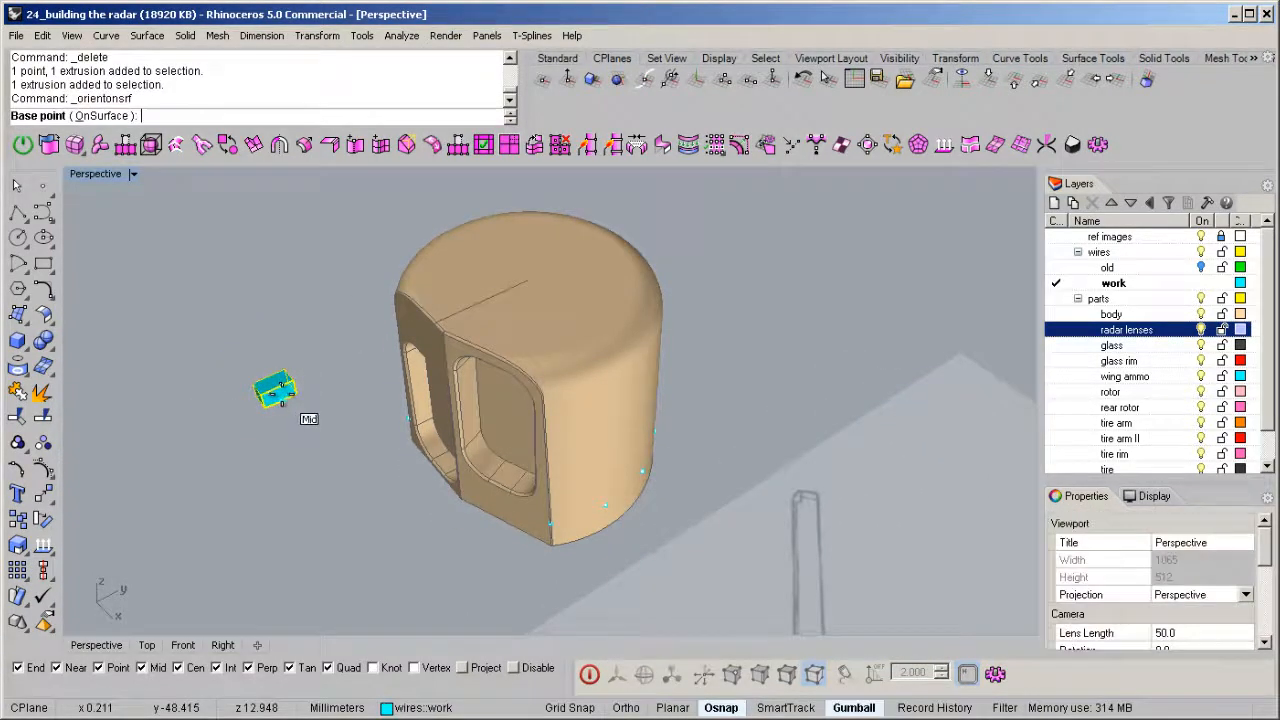
pyautogui.moveTo(286, 398); pyautogui.dragTo(275, 463, button='right')
pyautogui.click(278, 416)
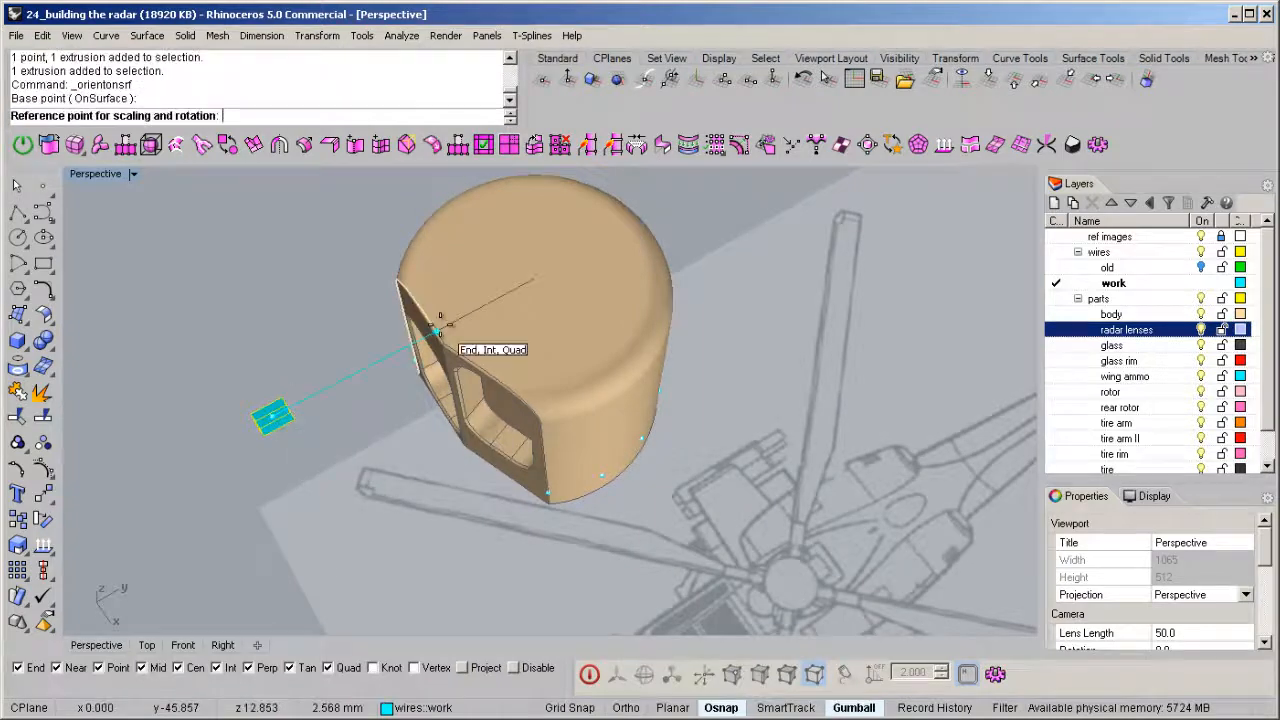
pyautogui.keyDown('alt'); pyautogui.keyDown('shift'); pyautogui.click(226, 289); pyautogui.keyUp('shift'); pyautogui.keyUp('alt')
pyautogui.moveTo(655, 475); pyautogui.dragTo(609, 408, button='right')
pyautogui.scroll(4, 690, 530)
pyautogui.click(594, 489)
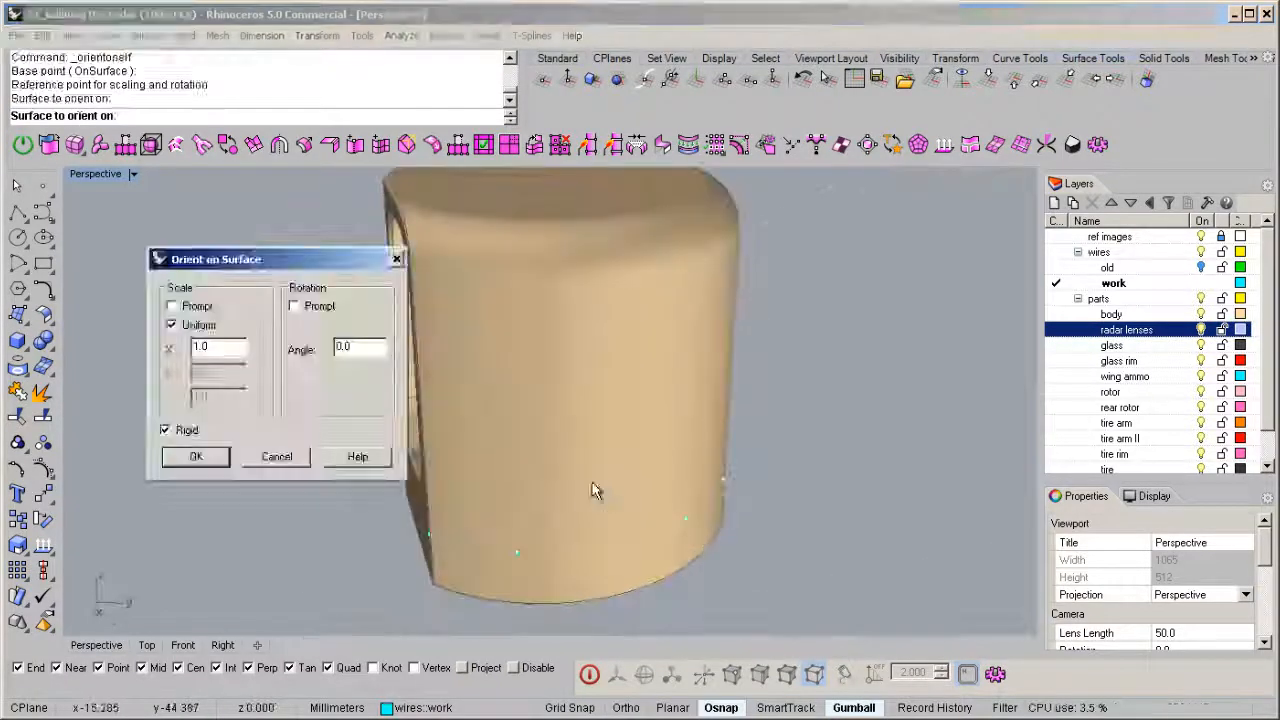
pyautogui.click(216, 457)
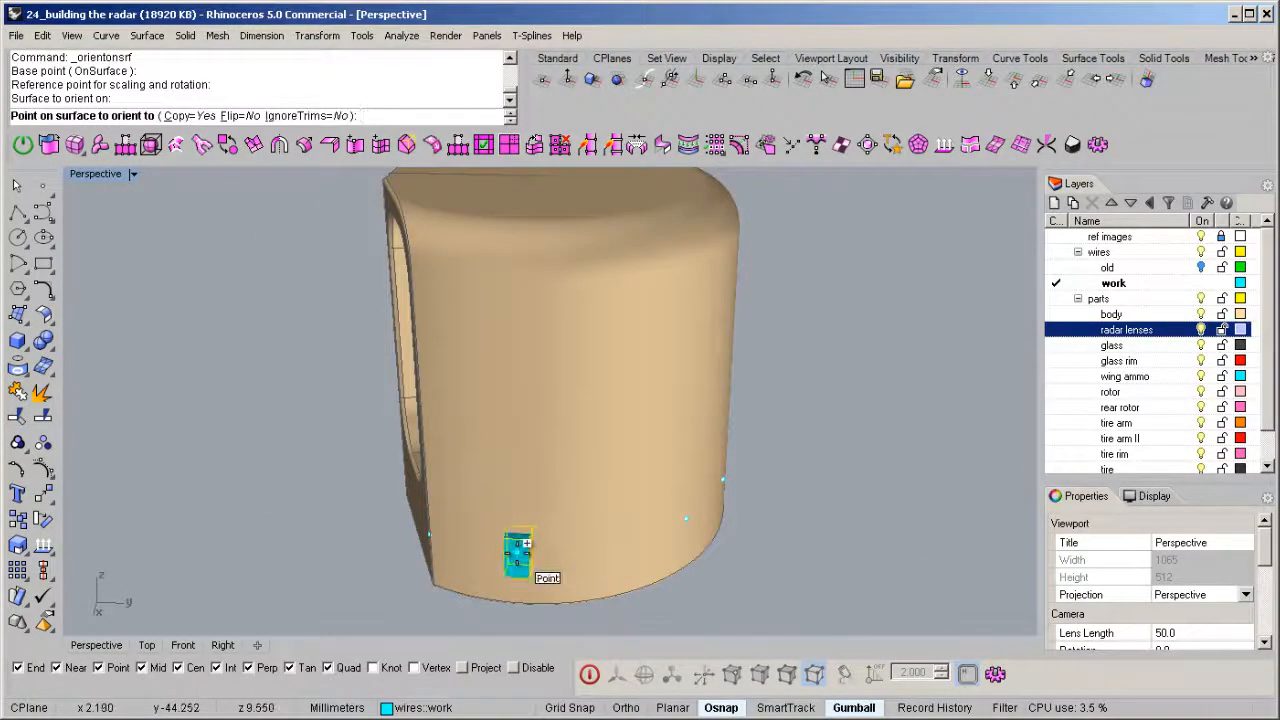
# Place copies of the box at the arrayed points around the housing's rounded side, skipping the two end points.
pyautogui.click(617, 549)
pyautogui.click(687, 519)
pyautogui.moveTo(775, 528); pyautogui.dragTo(556, 382, button='right')
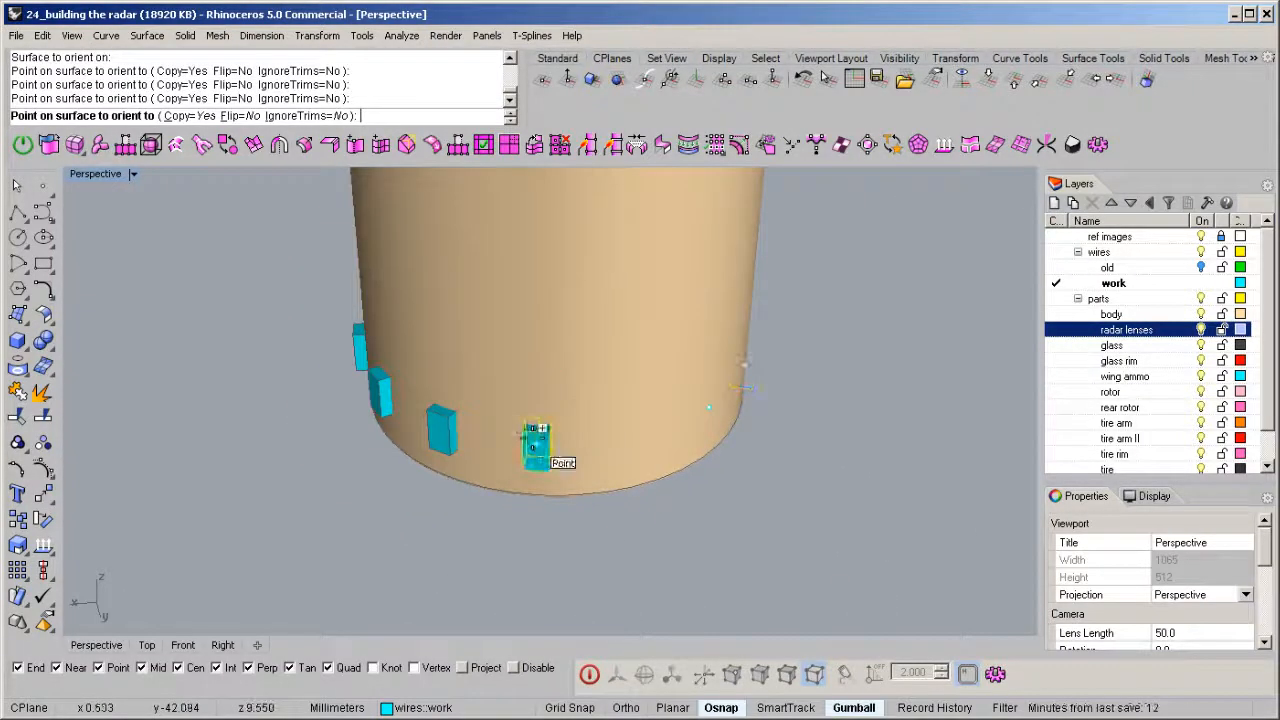
pyautogui.moveTo(645, 427); pyautogui.dragTo(743, 413, button='right')
pyautogui.moveTo(700, 470); pyautogui.dragTo(471, 434, button='right')
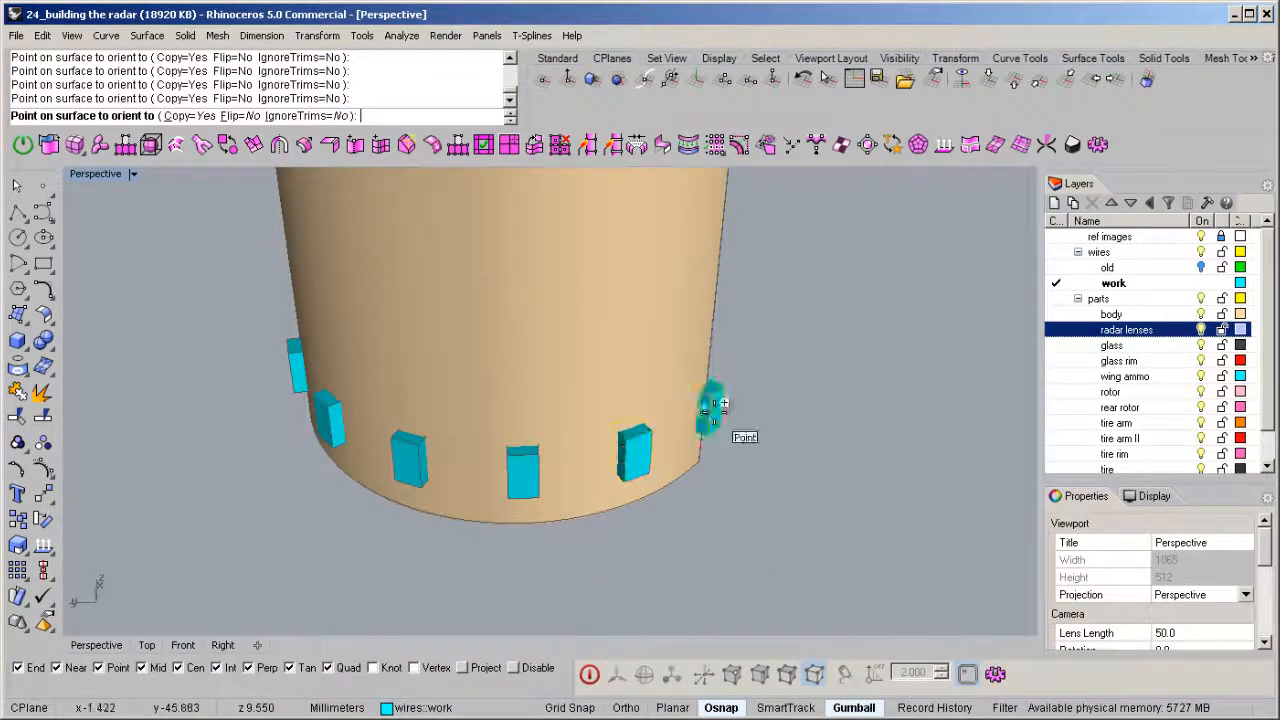
pyautogui.press('Escape')
# Delete the original small box and its center point beside the radar housing.
pyautogui.scroll(-6, 711, 425)
pyautogui.moveTo(711, 428); pyautogui.dragTo(638, 418, button='right')
pyautogui.click(807, 410)
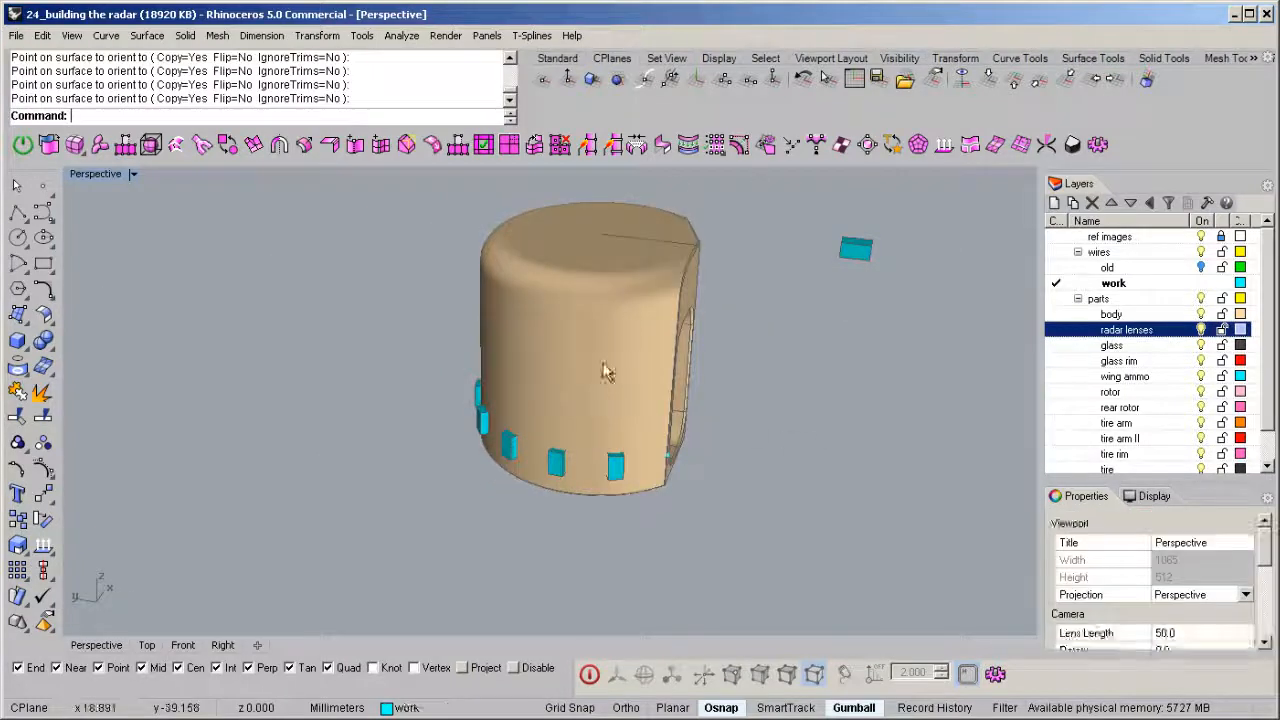
pyautogui.click(608, 390)
pyautogui.moveTo(921, 222); pyautogui.dragTo(776, 348)
pyautogui.press('Delete')
# Subtract all the small boxes from the radar housing with Boolean Difference, setting DeleteInput to Yes.
pyautogui.click(561, 392)
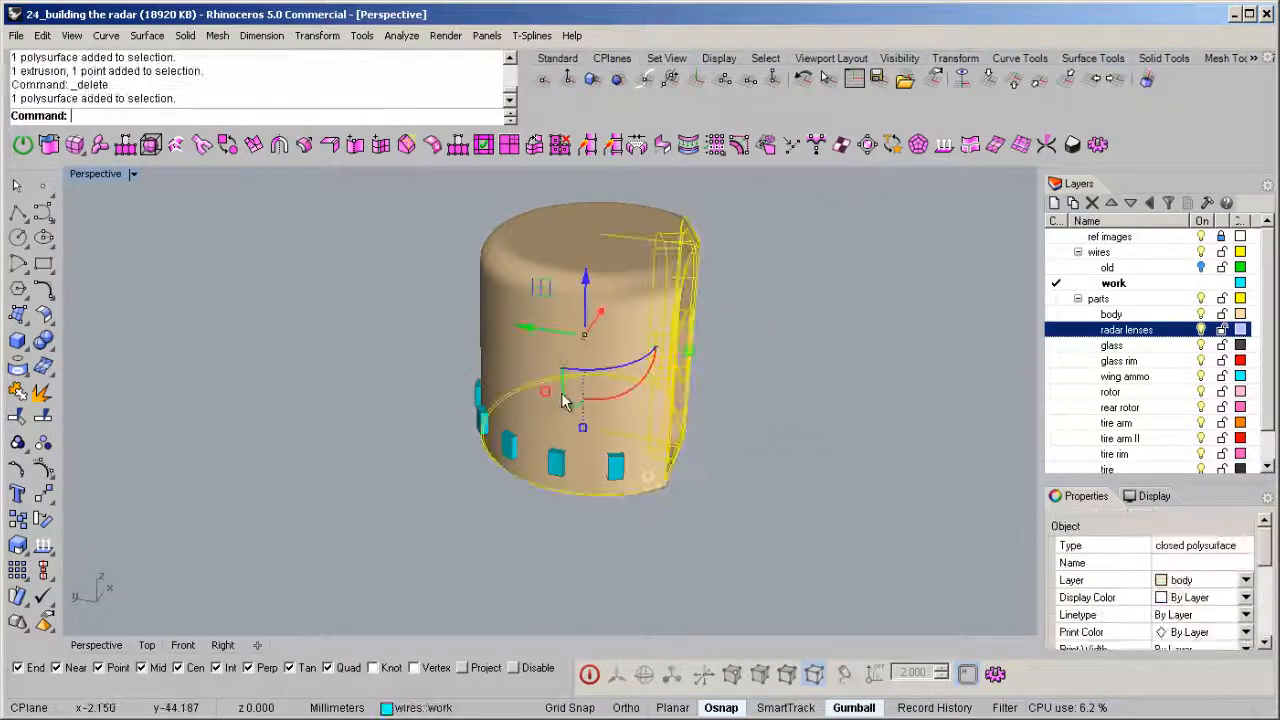
pyautogui.write('bd')
pyautogui.press('Return')
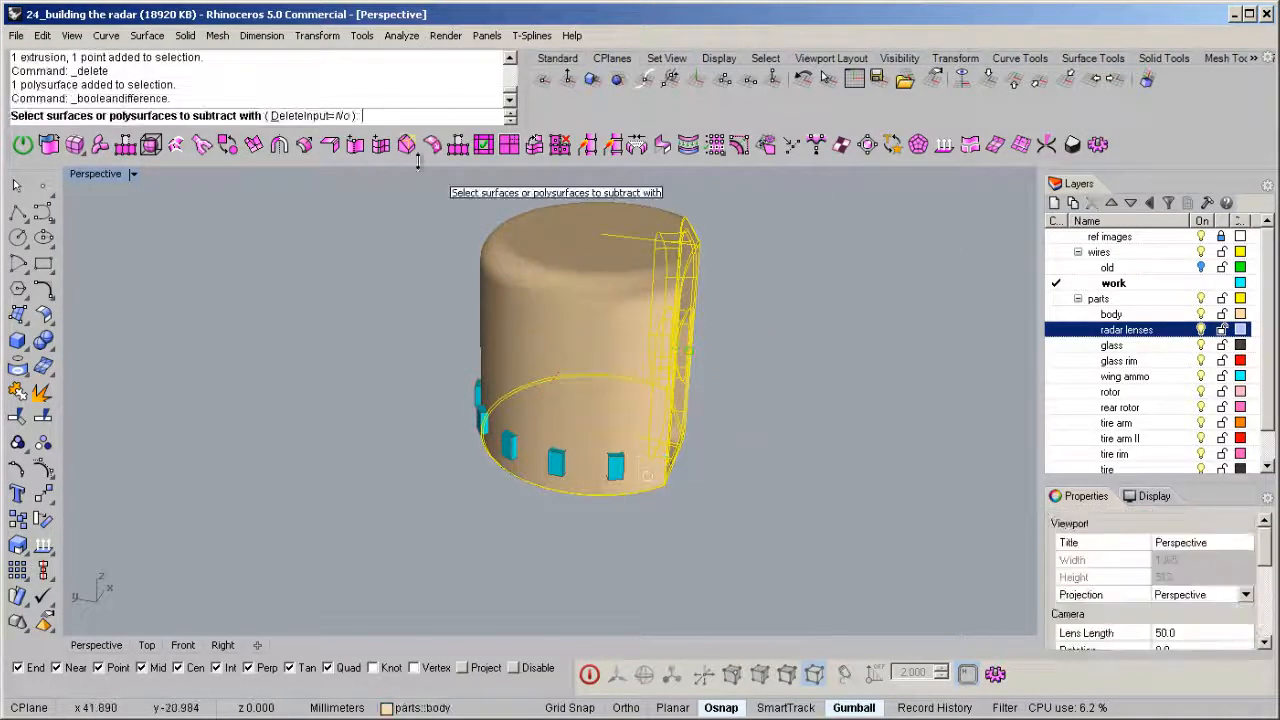
pyautogui.click(322, 118)
pyautogui.moveTo(704, 352); pyautogui.dragTo(147, 658)
pyautogui.press('Return')
pyautogui.moveTo(525, 456); pyautogui.dragTo(423, 514, button='right')
pyautogui.scroll(3, 607, 460)
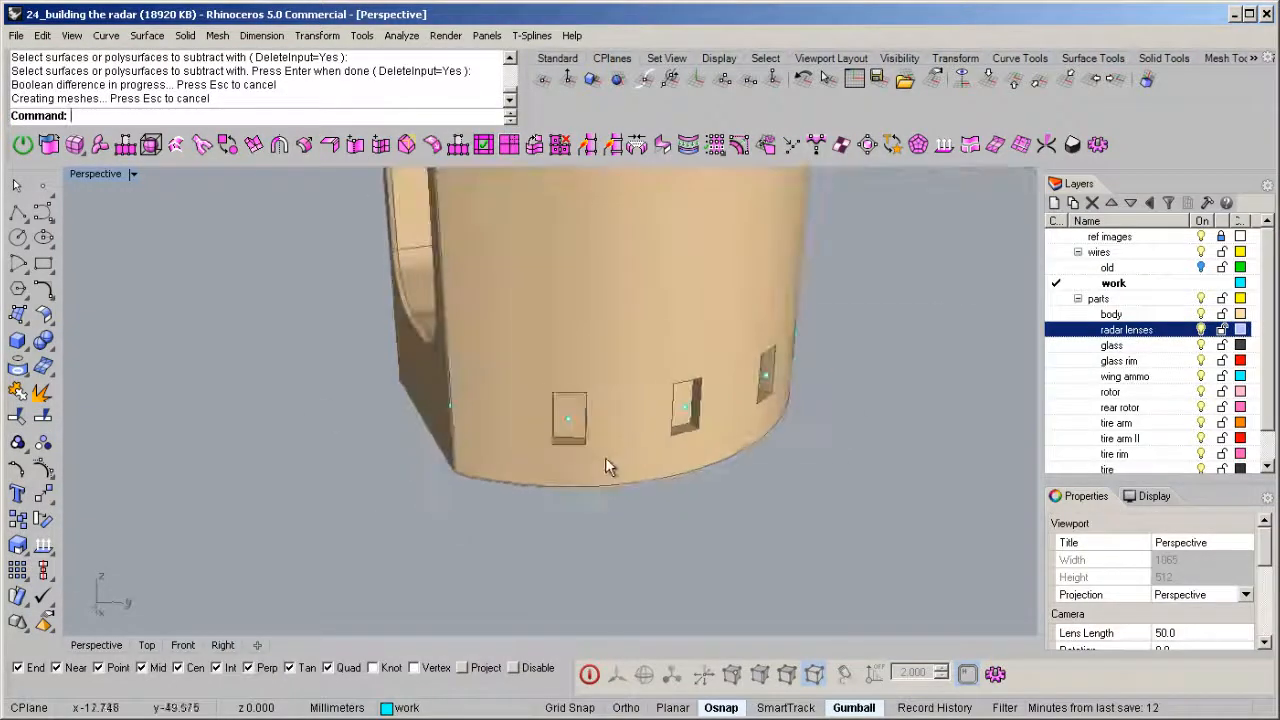
# Fillet the edges of the first rectangular pocket beside the lens face with a radius of 0.03.
pyautogui.write('fe')
pyautogui.press('Return')
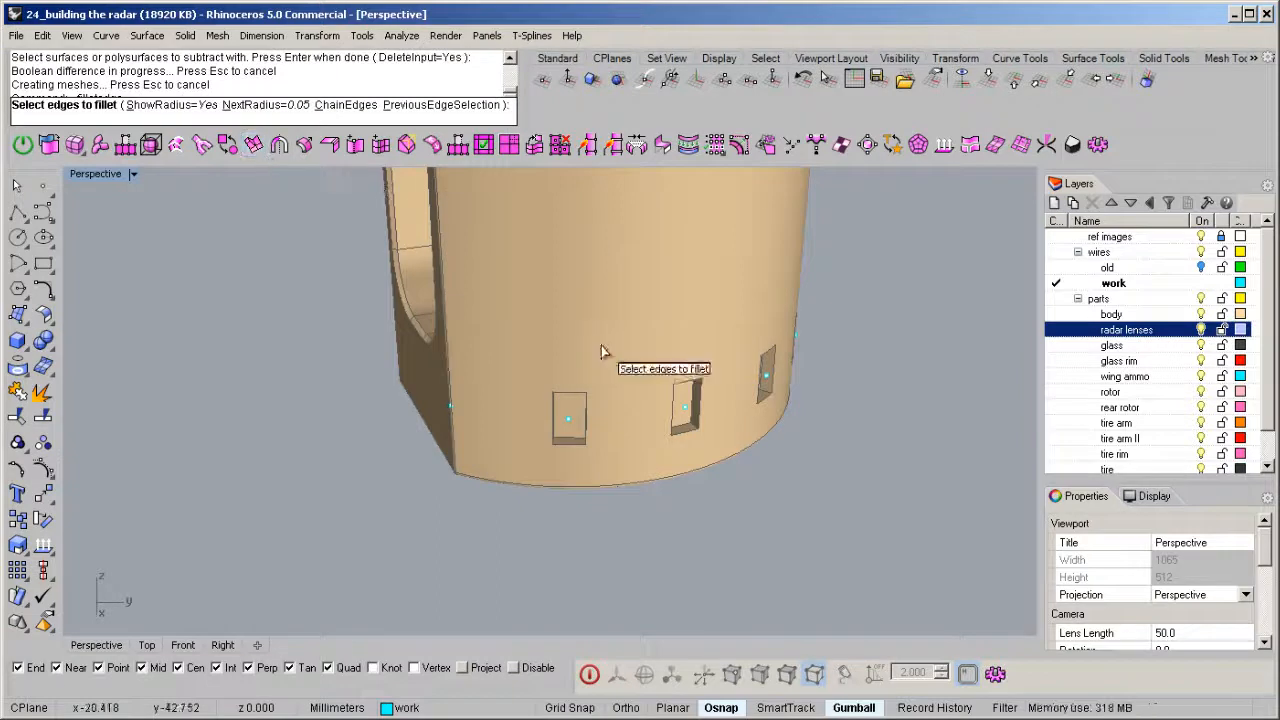
pyautogui.write('0.03')
pyautogui.press('Return')
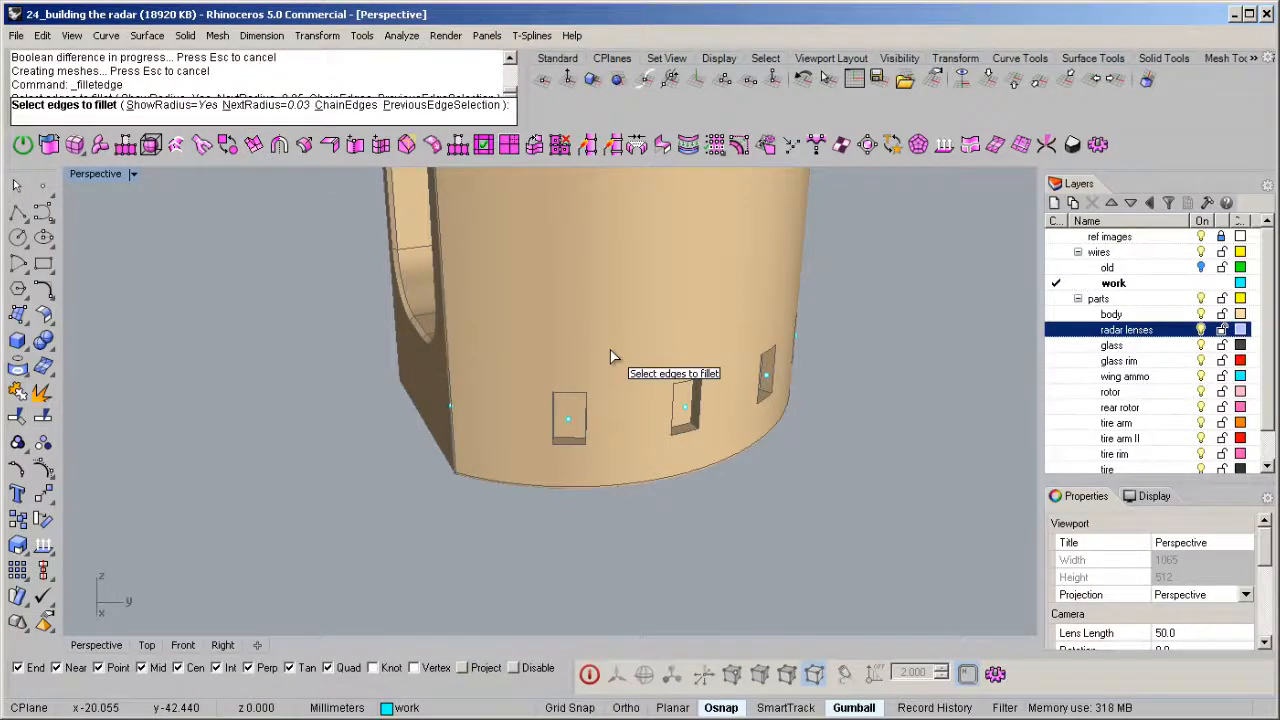
pyautogui.moveTo(612, 357); pyautogui.dragTo(605, 470, button='right')
pyautogui.click(565, 522)
pyautogui.press('Return')
pyautogui.press('Return')
# Fillet the edges of the second and third pockets around the housing with radius 0.03.
pyautogui.moveTo(627, 520); pyautogui.dragTo(574, 523, button='right')
pyautogui.press('Return')
pyautogui.click(612, 475)
pyautogui.press('Return')
pyautogui.press('Return')
pyautogui.press('Return')
pyautogui.click(648, 499)
pyautogui.press('Return')
pyautogui.press('Return')
# Fillet the edges of the fourth and fifth pockets, at the back of the housing, with radius 0.03.
pyautogui.moveTo(726, 540); pyautogui.dragTo(530, 567, button='right')
pyautogui.click(590, 493)
pyautogui.press('Return')
pyautogui.press('Return')
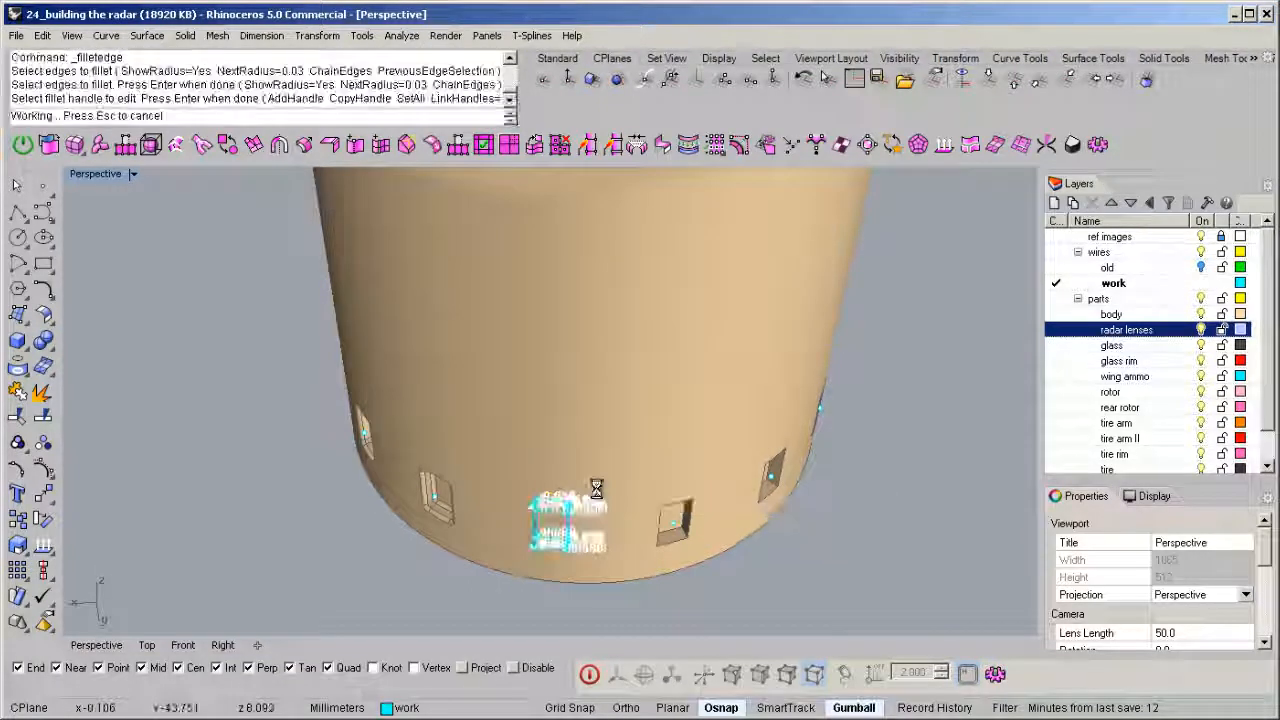
pyautogui.moveTo(596, 487); pyautogui.dragTo(541, 473, button='right')
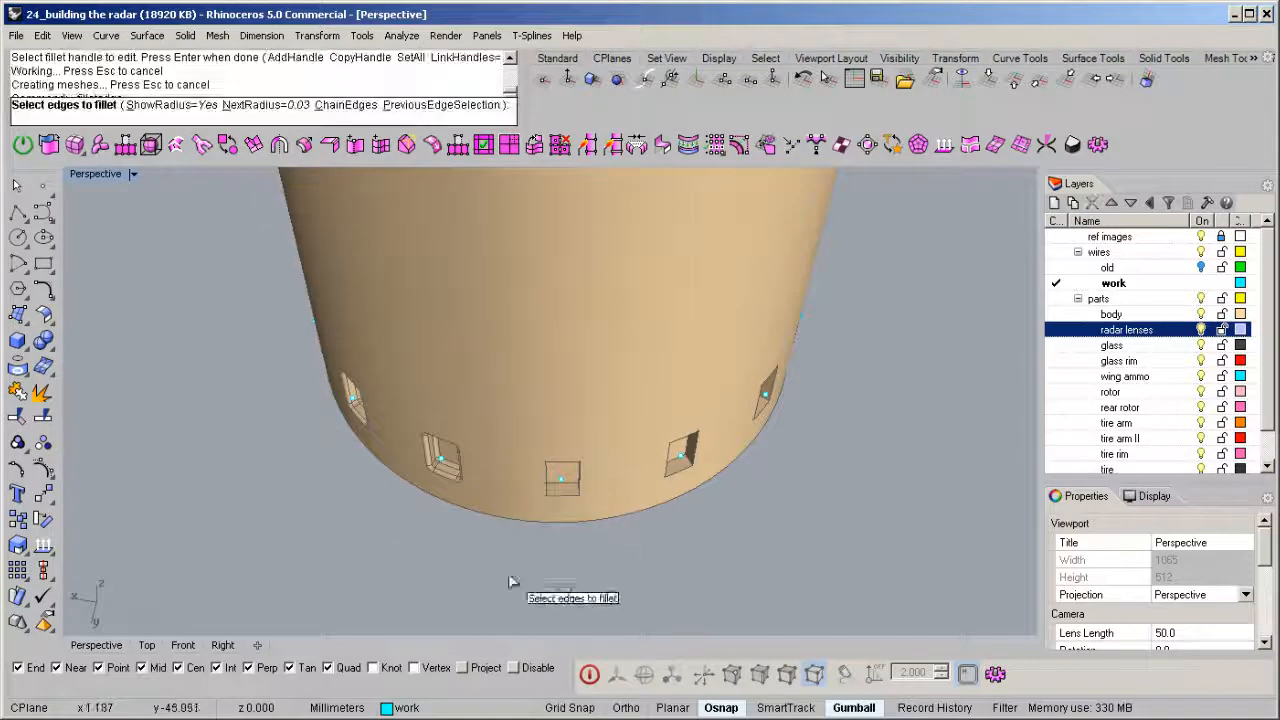
pyautogui.moveTo(620, 397); pyautogui.dragTo(620, 392)
pyautogui.press('Return')
pyautogui.press('Return')
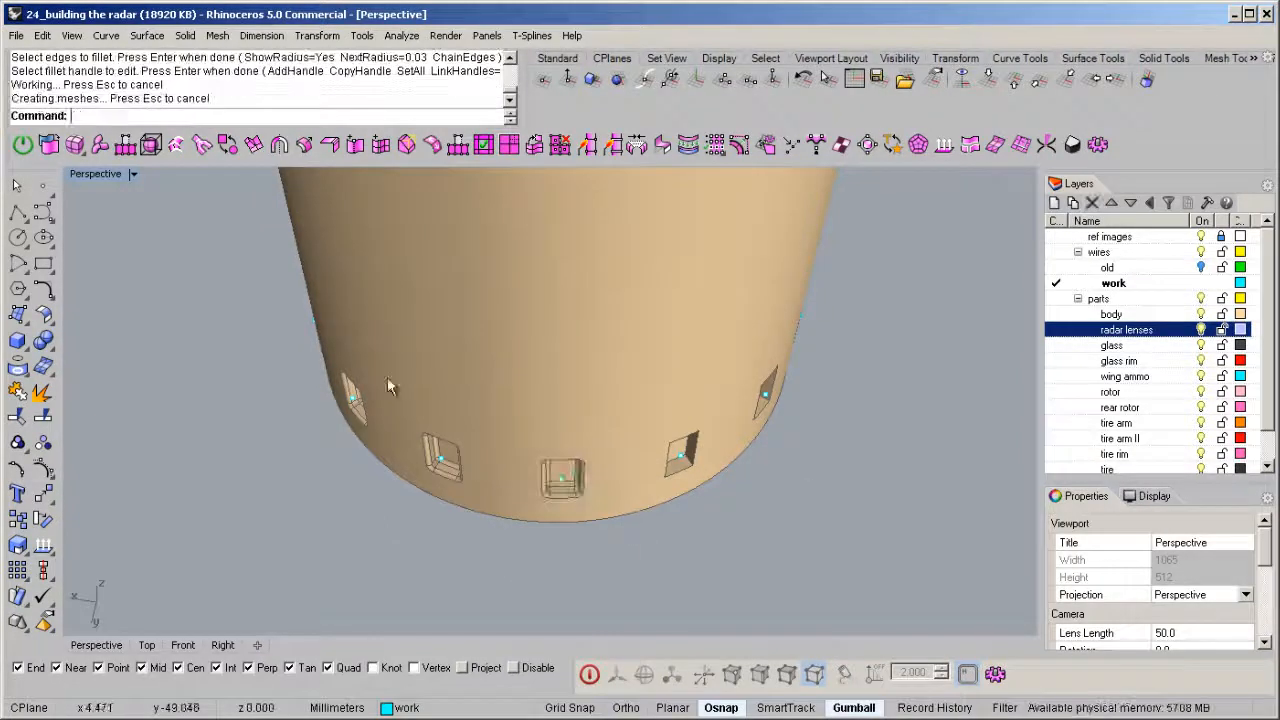
# Fillet the edges of the sixth and seventh pockets around the housing with radius 0.03.
pyautogui.moveTo(710, 455); pyautogui.dragTo(627, 453, button='right')
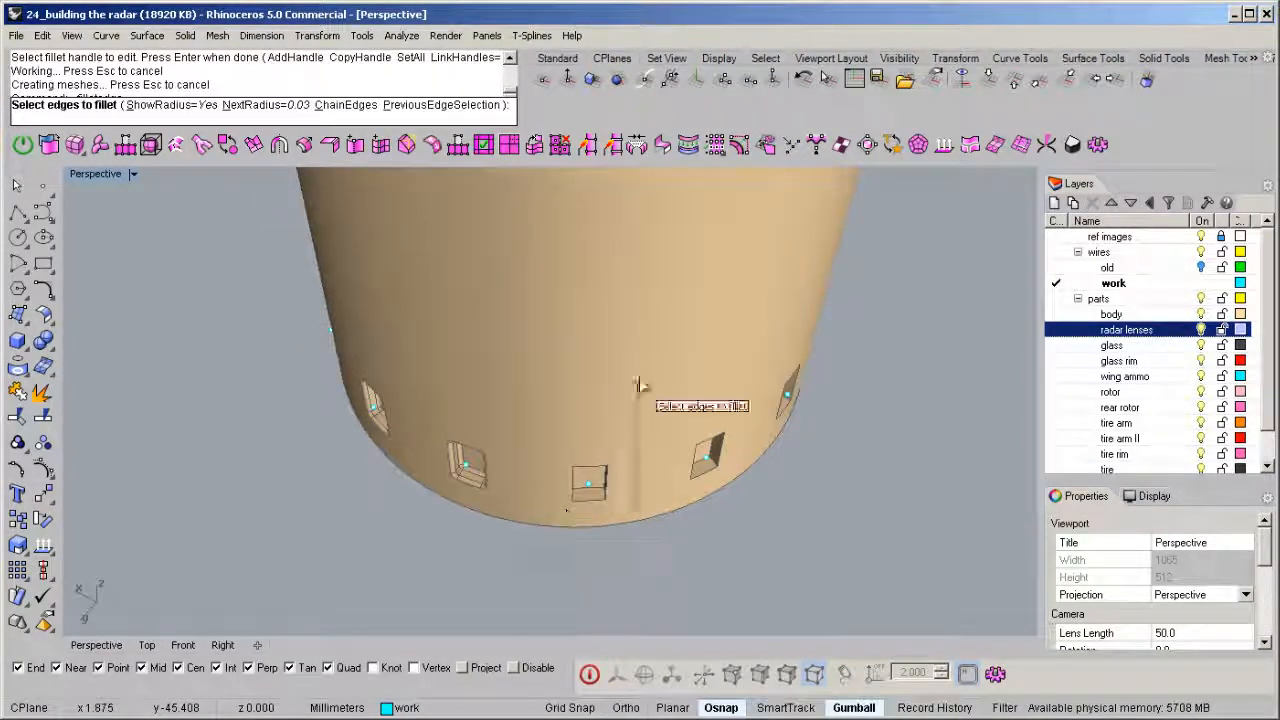
pyautogui.moveTo(632, 402); pyautogui.dragTo(634, 402)
pyautogui.press('Return')
pyautogui.press('Return')
pyautogui.moveTo(681, 486); pyautogui.dragTo(498, 535, button='right')
pyautogui.moveTo(509, 514); pyautogui.dragTo(594, 392)
pyautogui.press('Return')
pyautogui.press('Return')
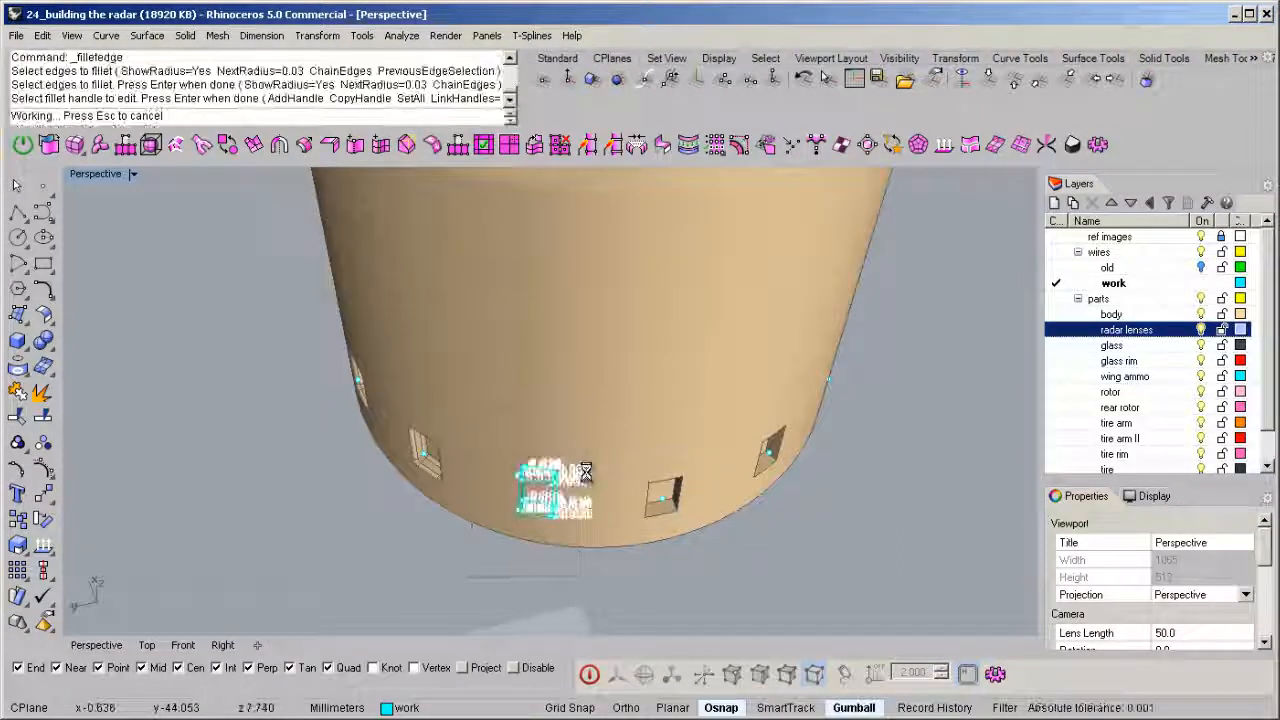
# Fillet the edges of the last two pockets on the housing's far side with radius 0.03.
pyautogui.moveTo(641, 509); pyautogui.dragTo(586, 471, button='right')
pyautogui.press('Return')
pyautogui.moveTo(538, 537); pyautogui.dragTo(645, 387)
pyautogui.press('Return')
pyautogui.press('Return')
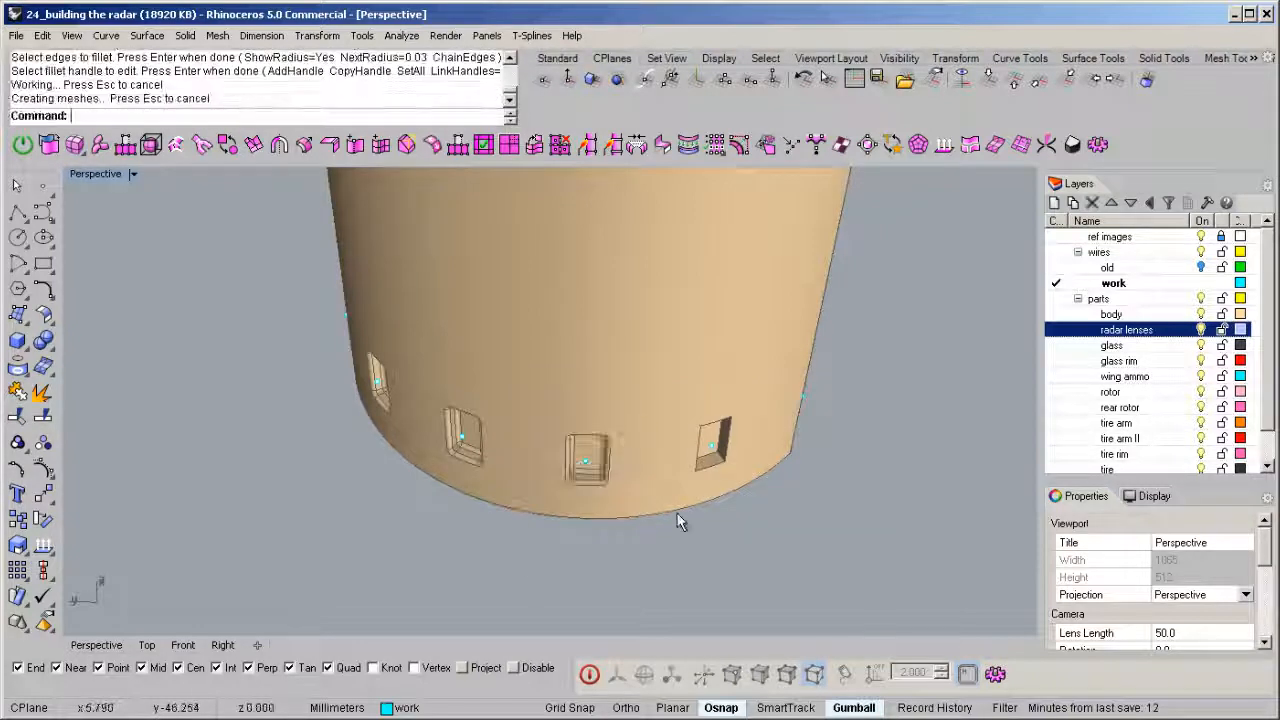
pyautogui.moveTo(674, 517); pyautogui.dragTo(608, 514, button='right')
pyautogui.press('Return')
pyautogui.moveTo(509, 529); pyautogui.dragTo(682, 382)
pyautogui.press('Return')
pyautogui.press('Return')
# Delete all the guide points around the radar housing and show the hidden helicopter parts again.
pyautogui.press('F4')
pyautogui.middleClick(892, 489)
pyautogui.moveTo(714, 506); pyautogui.dragTo(686, 503, button='right')
pyautogui.press('Delete')
pyautogui.middleClick(686, 503)
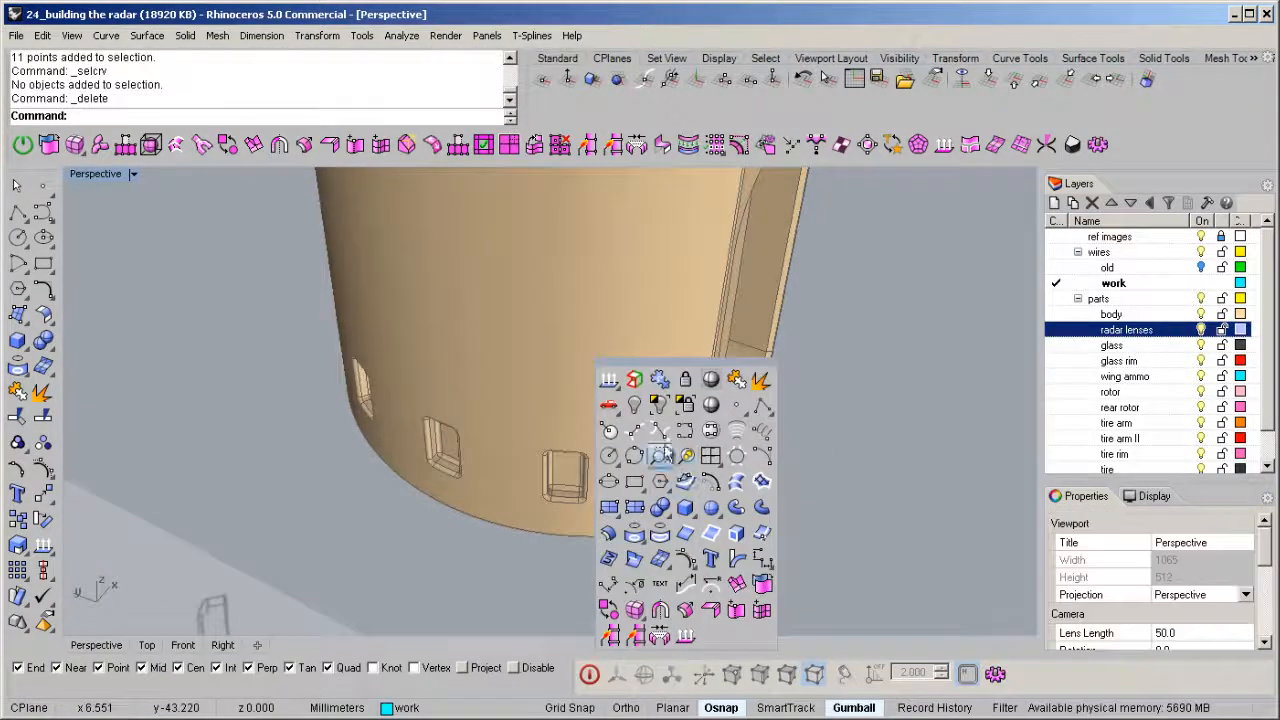
pyautogui.rightClick(637, 407)
# Examine the finished nose radar on the whole helicopter and compare it with the side-view reference drawing.
pyautogui.scroll(-6, 654, 425)
pyautogui.moveTo(654, 425); pyautogui.dragTo(600, 470, button='right')
pyautogui.scroll(-5, 535, 523)
pyautogui.scroll(-5, 391, 508)
pyautogui.moveTo(391, 508)
pyautogui.mouseDown(button='right')
pyautogui.moveTo(820, 429)
pyautogui.moveTo(390, 519)
pyautogui.mouseUp(button='right')
pyautogui.moveTo(668, 395); pyautogui.dragTo(615, 438, button='right')
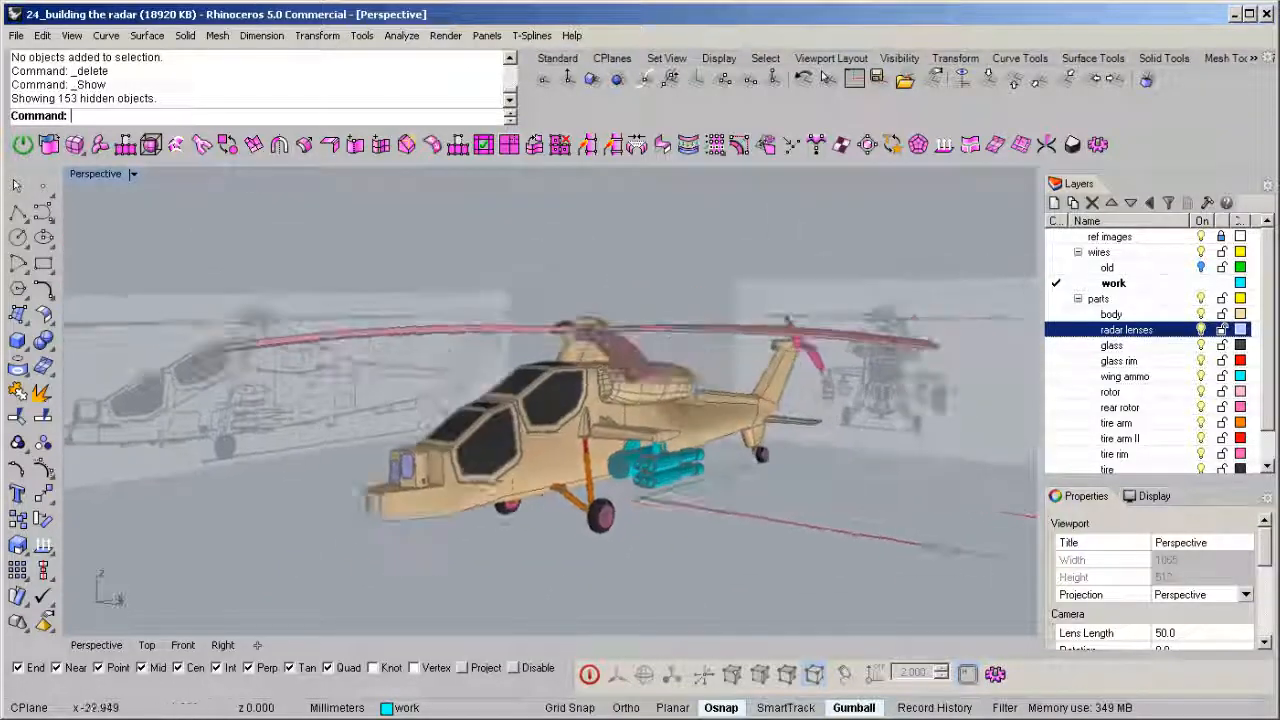
pyautogui.scroll(3, 350, 523)
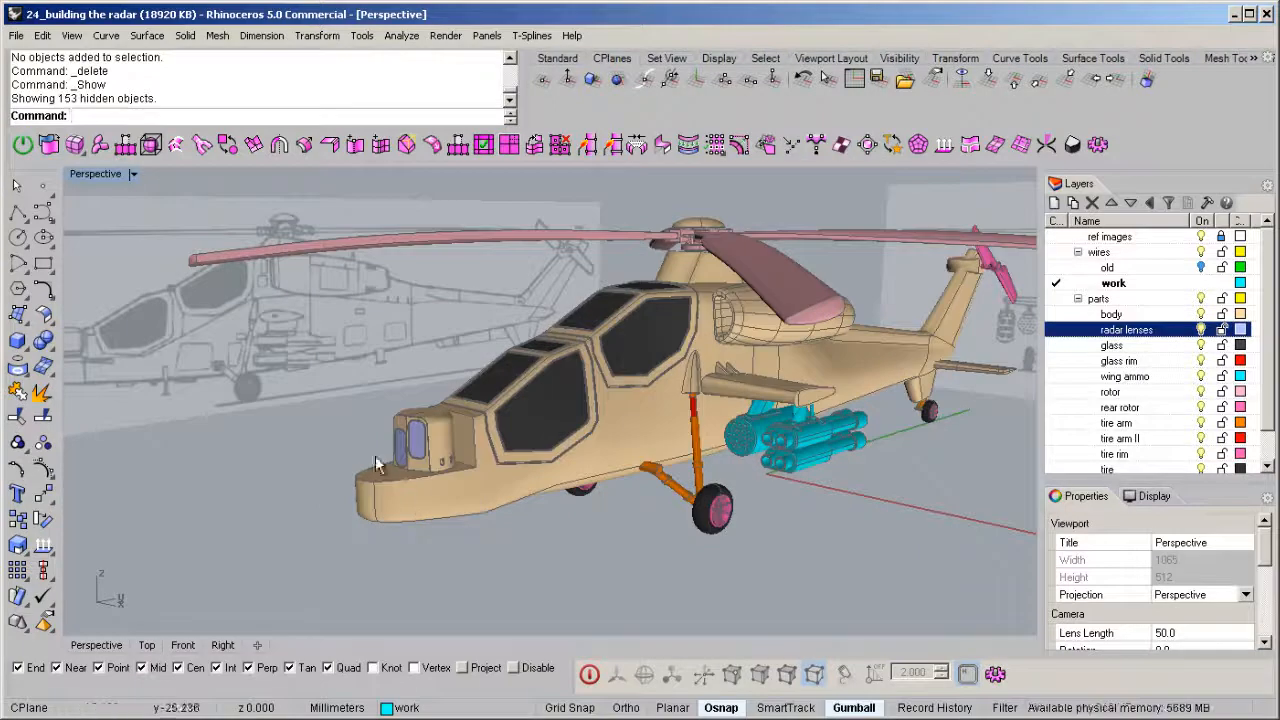
pyautogui.moveTo(405, 475); pyautogui.dragTo(360, 485, button='right')
pyautogui.moveTo(90, 392); pyautogui.dragTo(261, 363, button='right')
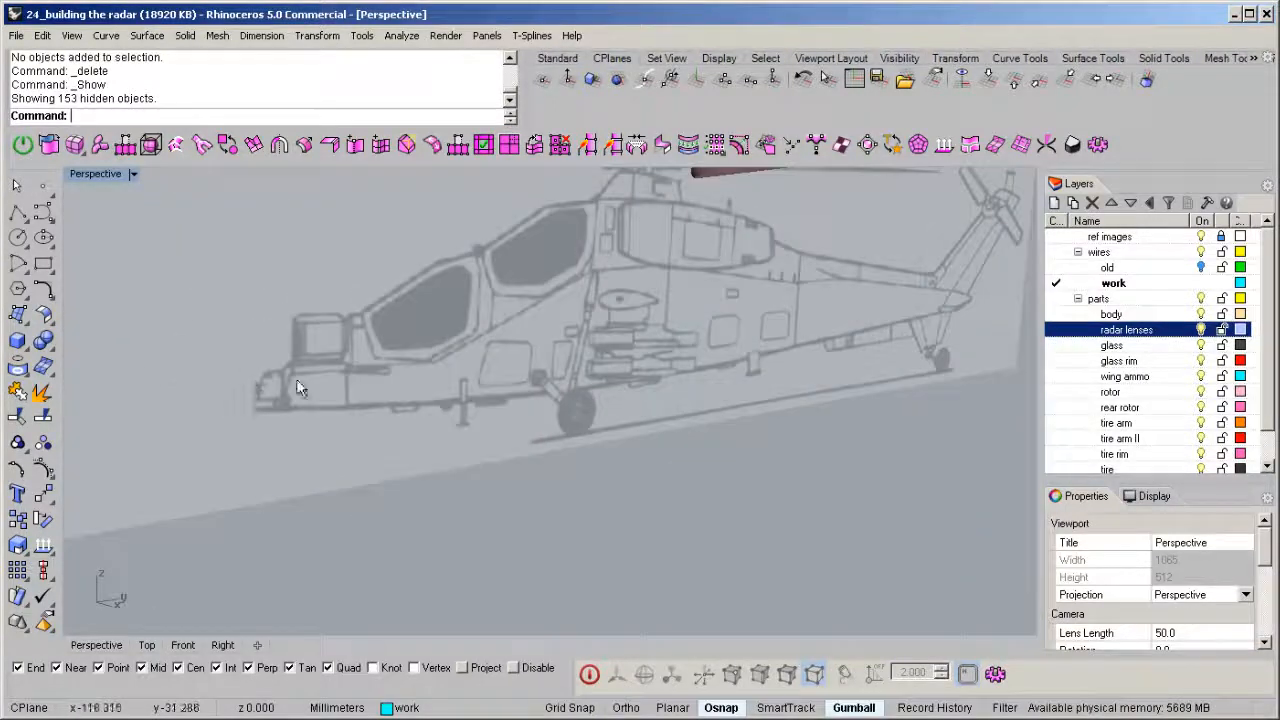